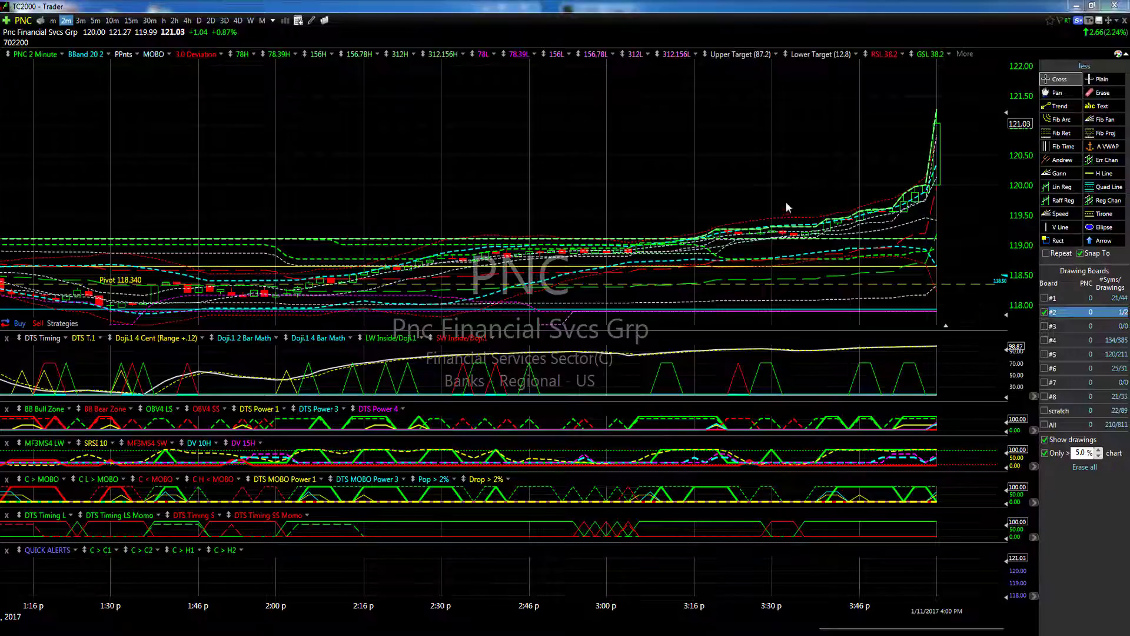
Switch the PNC chart to the 5-minute time frame, then enlarge the price pane and stretch its price scale
click(96, 20)
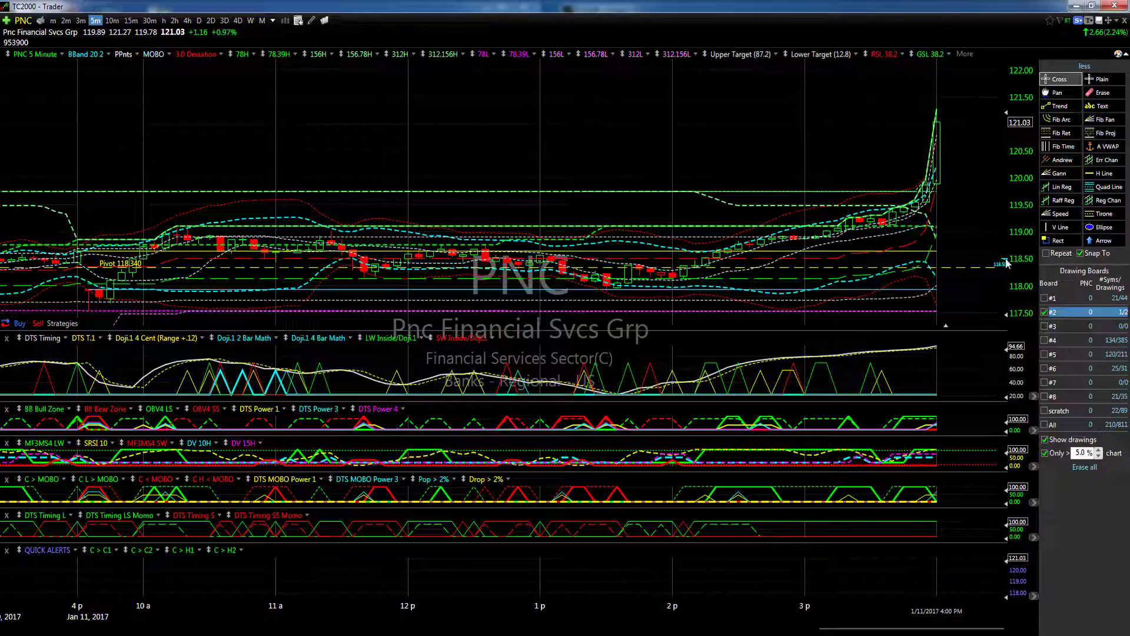
drag(989, 333, 990, 382)
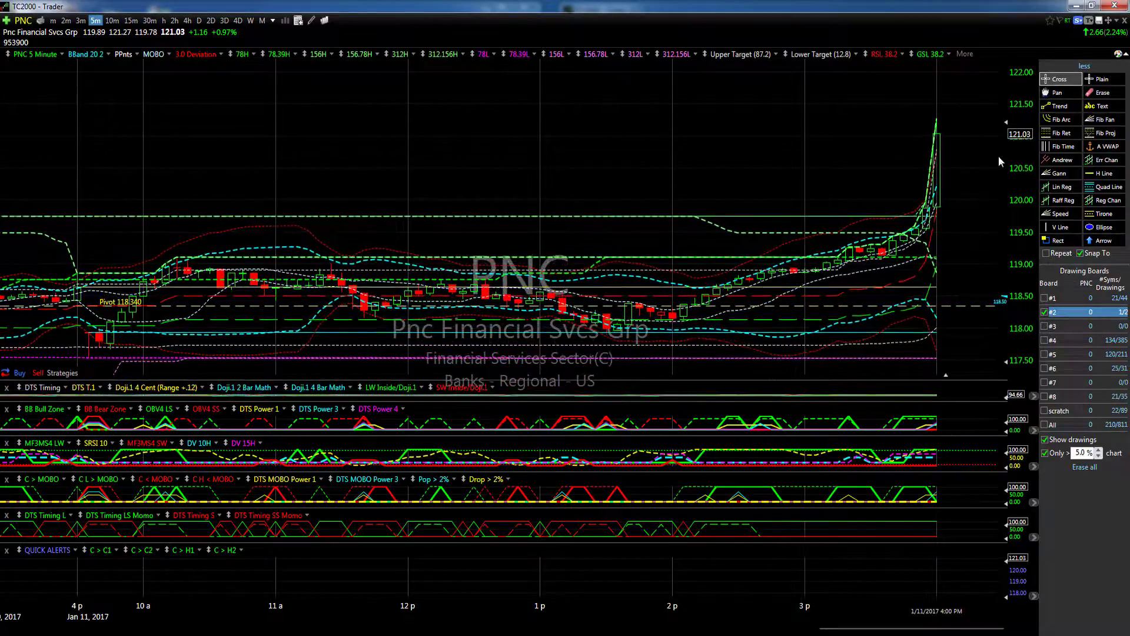
drag(1006, 122, 1006, 58)
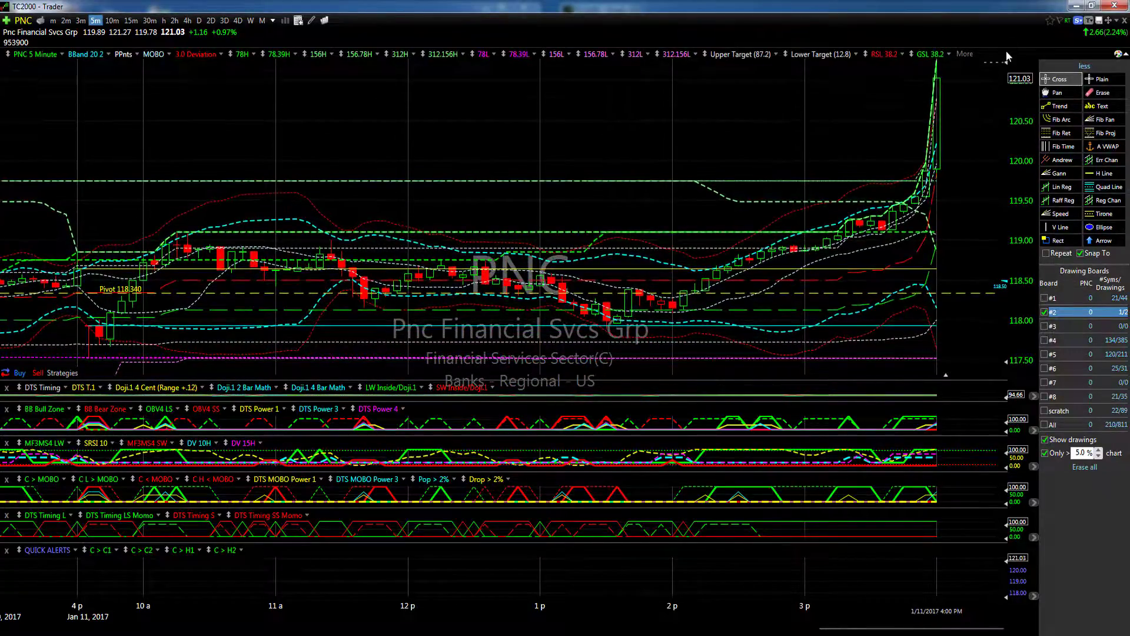
Examine the data values of the 1:55 PM and 2:00 PM candles on the 5-minute chart
click(673, 310)
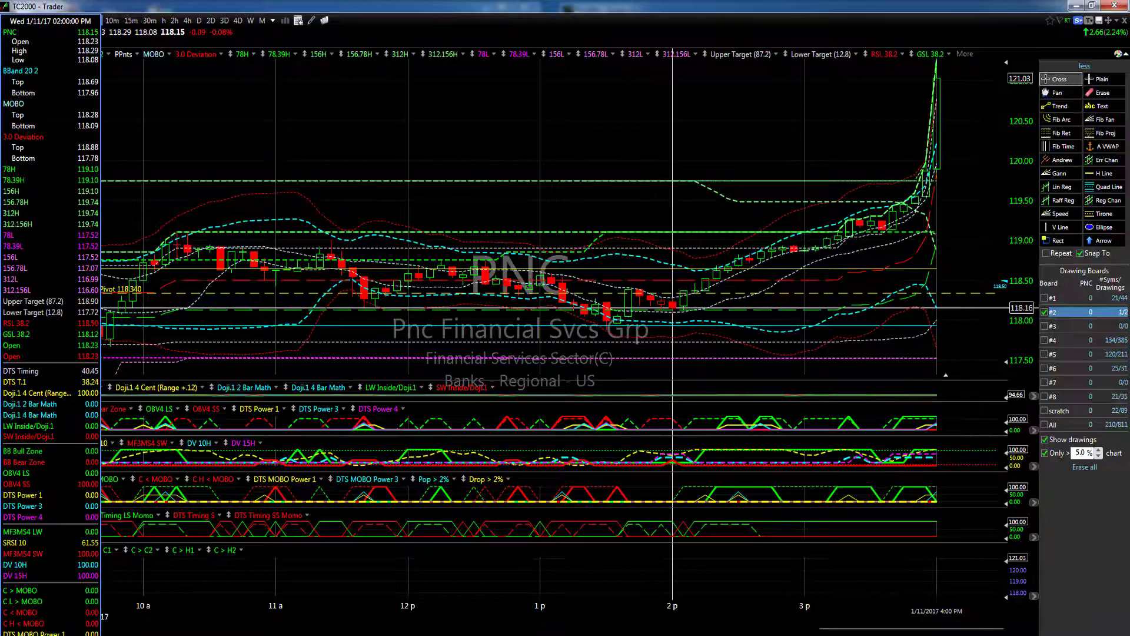
click(674, 312)
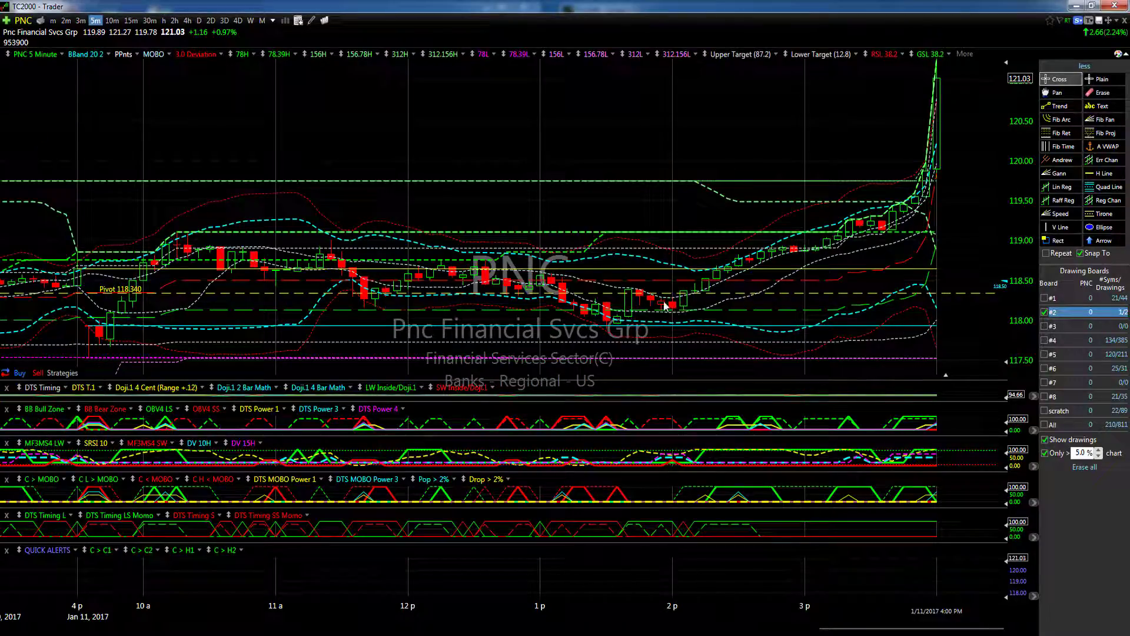
click(662, 301)
click(662, 301)
click(672, 308)
click(673, 307)
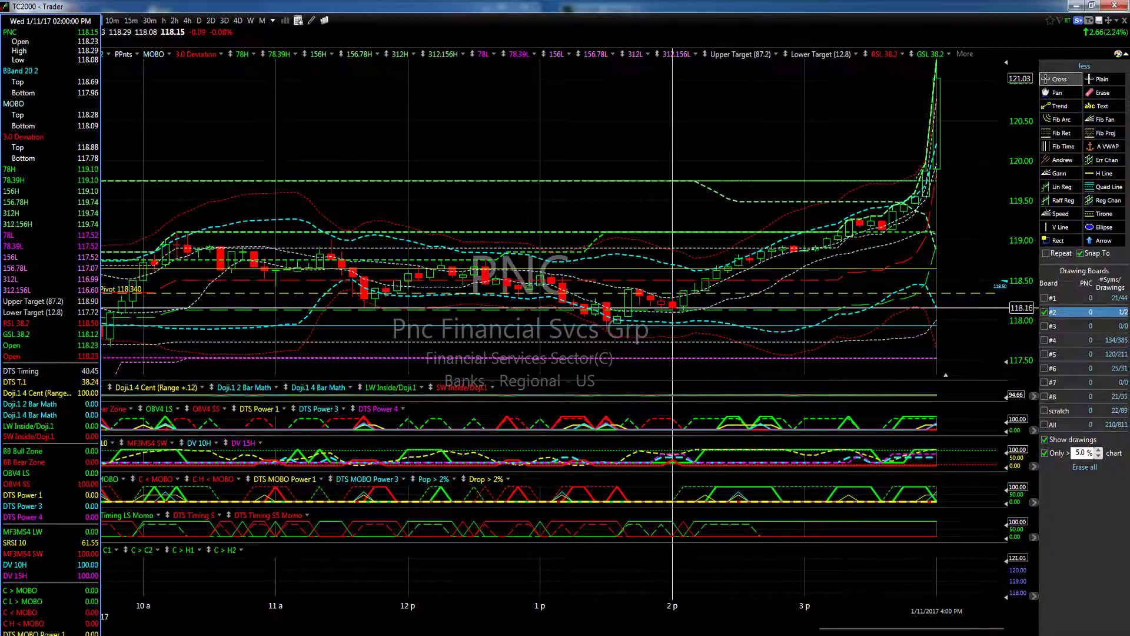
click(661, 305)
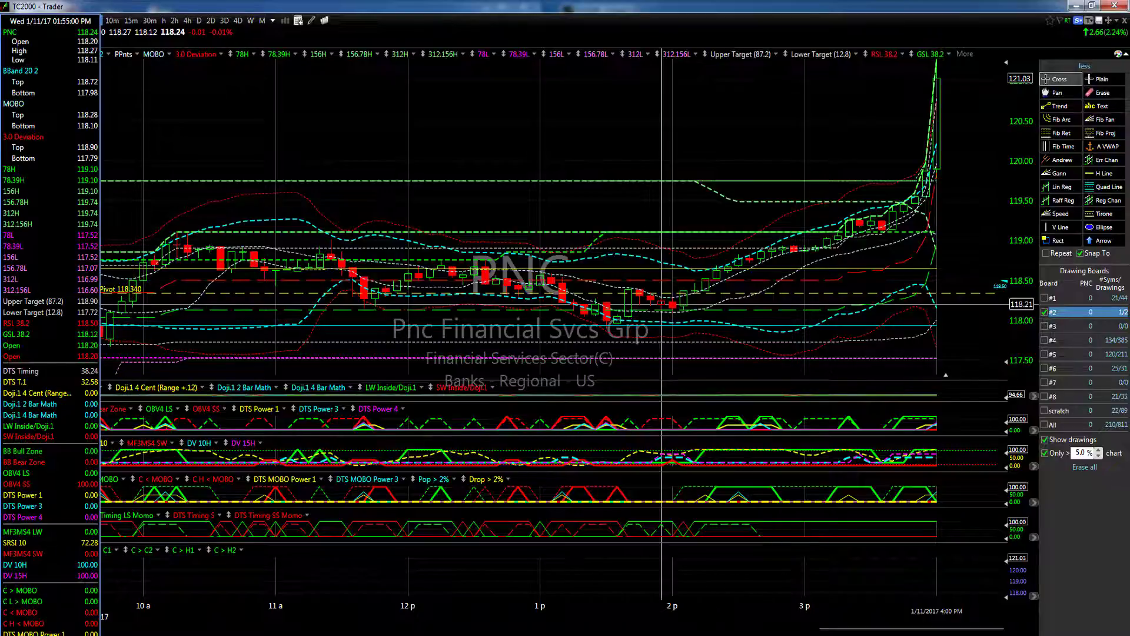
click(661, 305)
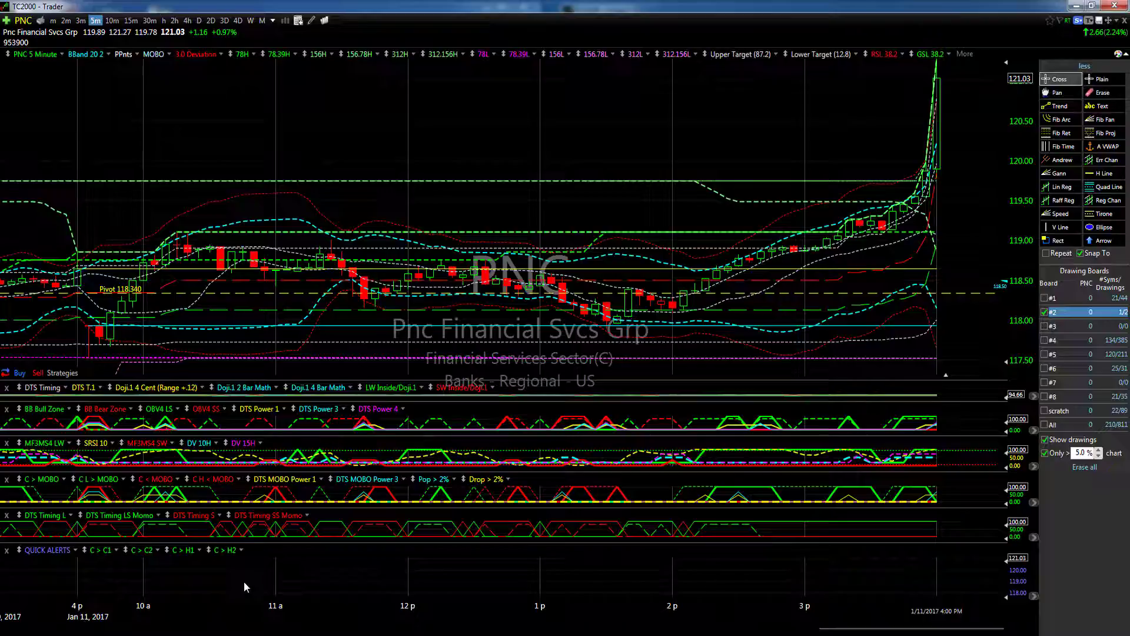
Create a PNC alert on the C > H1 plot for values greater than 0 on the 5-minute time frame
right_click(183, 553)
click(213, 558)
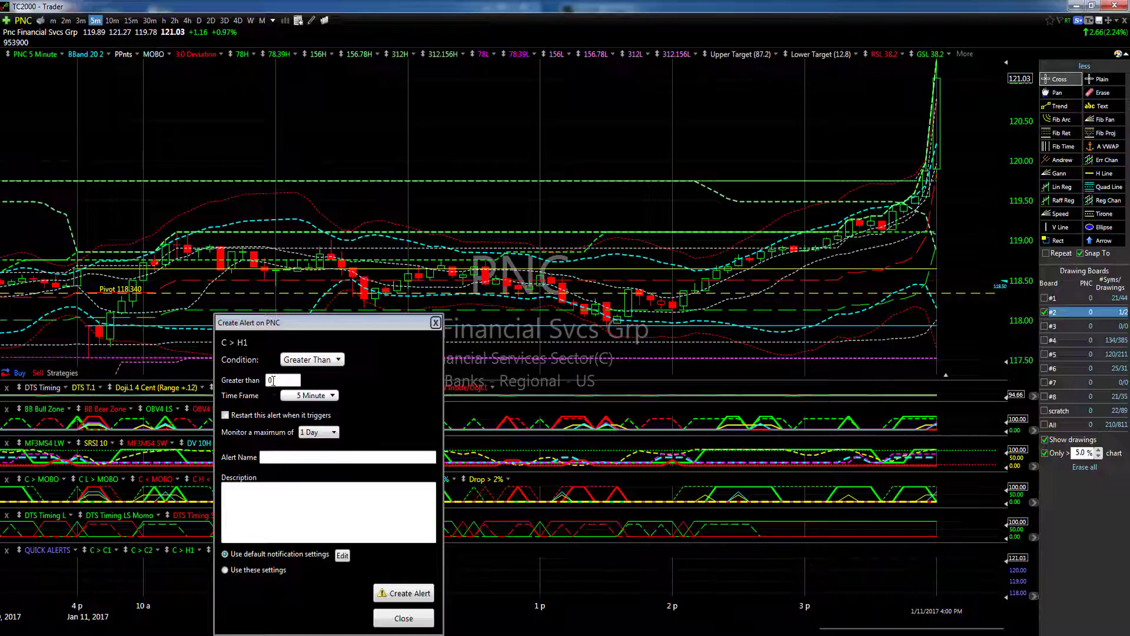
click(395, 590)
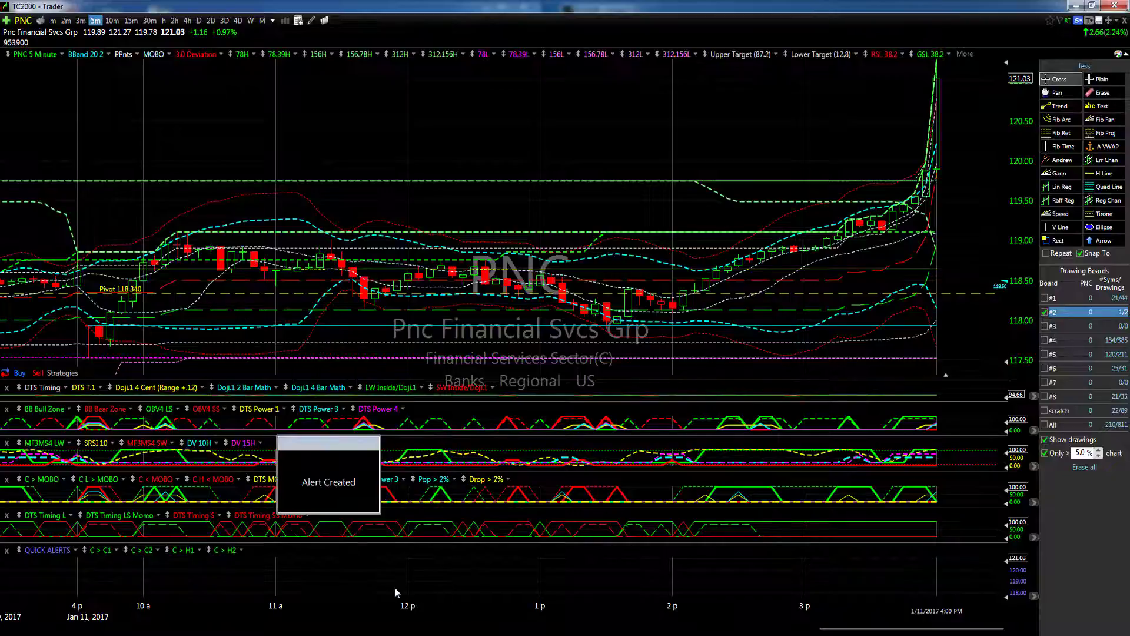
Create a PNC alert on the C > H2 plot for values greater than 0 on the 5-minute time frame
right_click(222, 559)
click(261, 559)
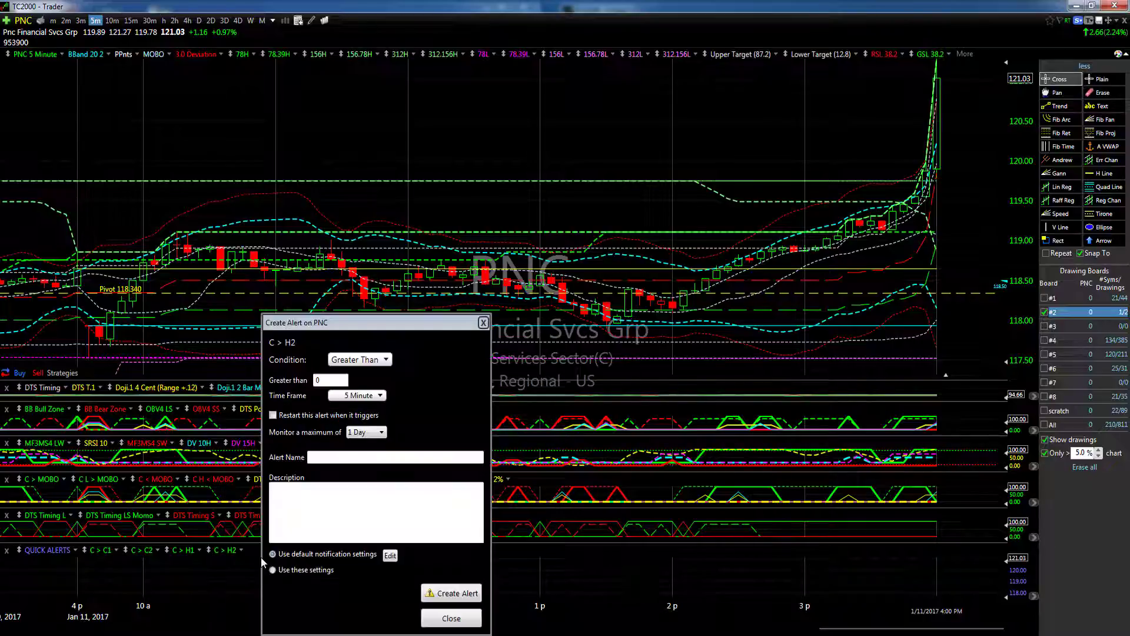
click(448, 590)
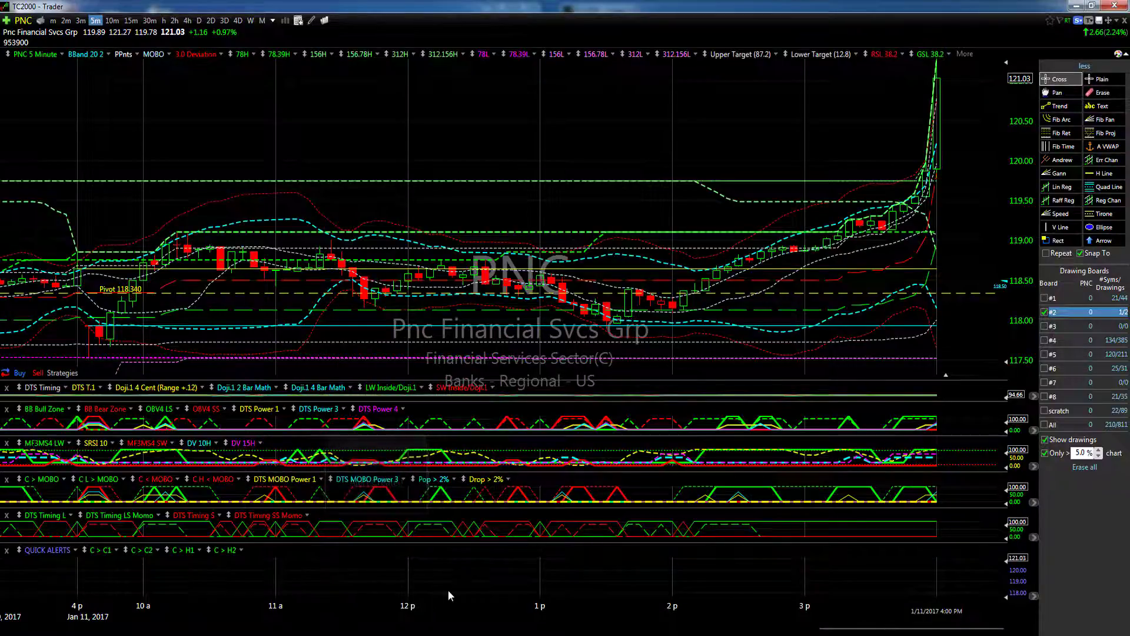
Show the C > H2 plot in the QUICK ALERTS pane by raising its plot opacity to the maximum
right_click(224, 554)
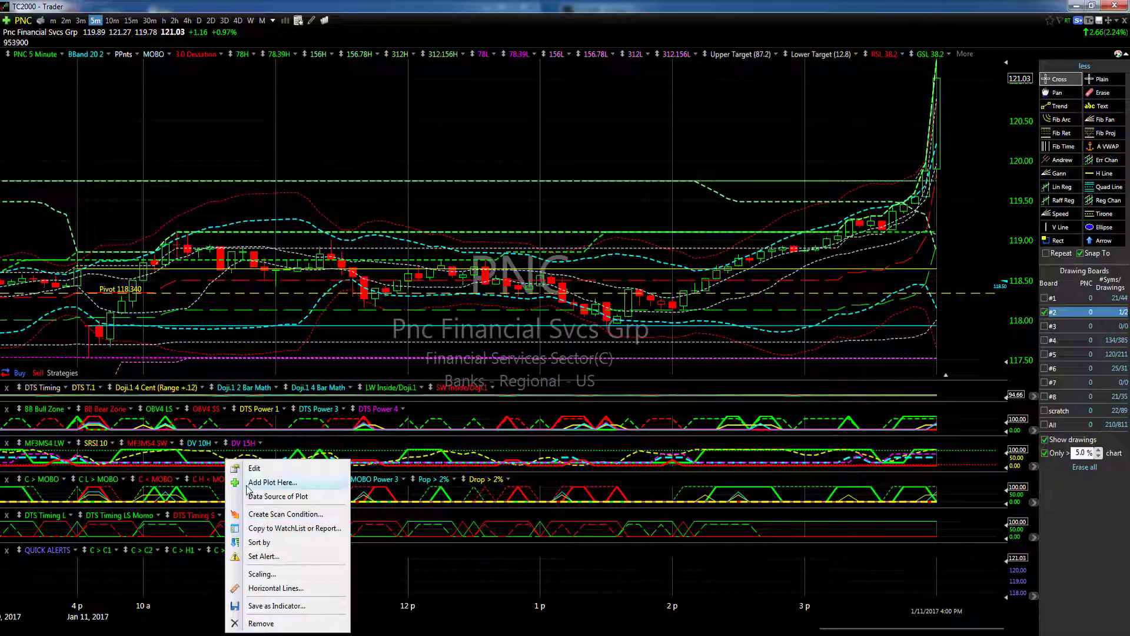
click(245, 464)
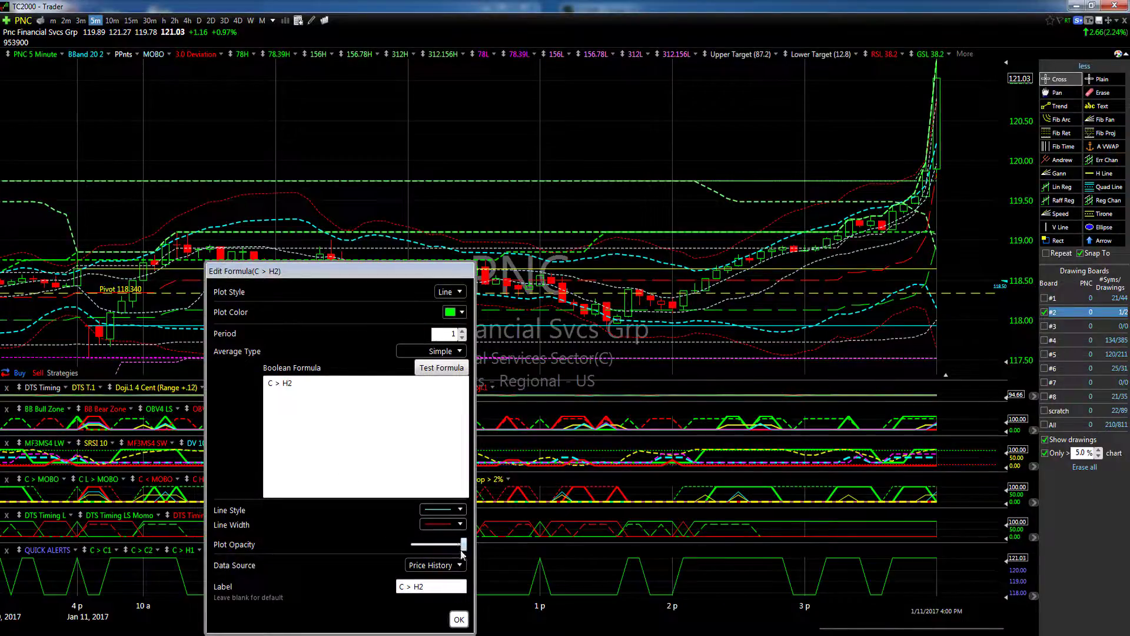
click(459, 619)
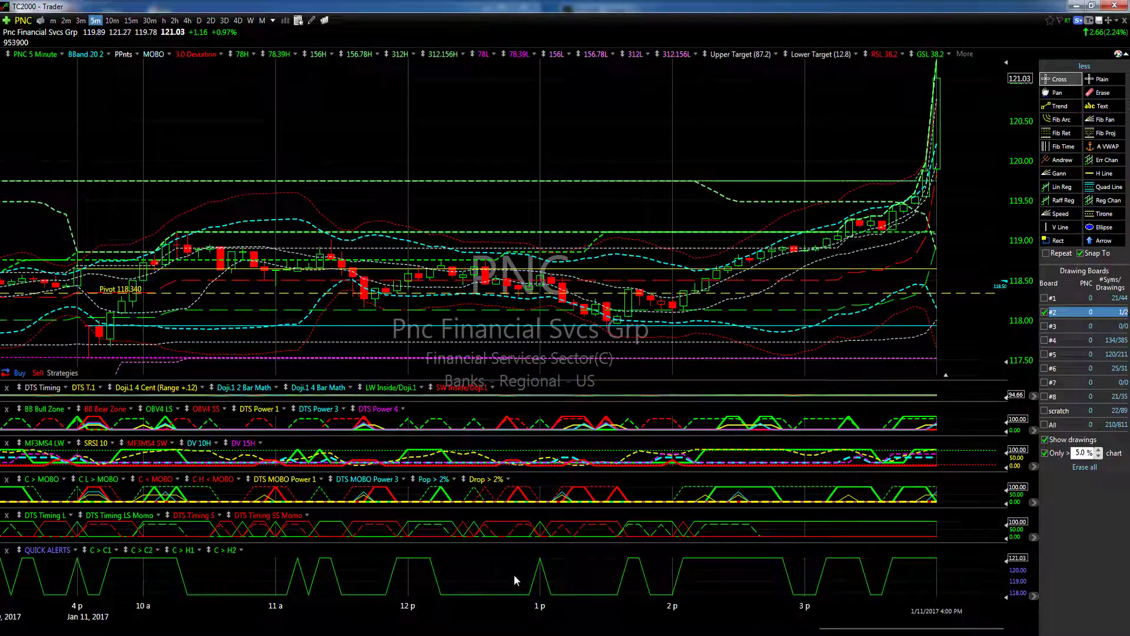
Compare the C > H2 plot's signals with the price candles around 2:05 PM and 3:10 PM
click(684, 559)
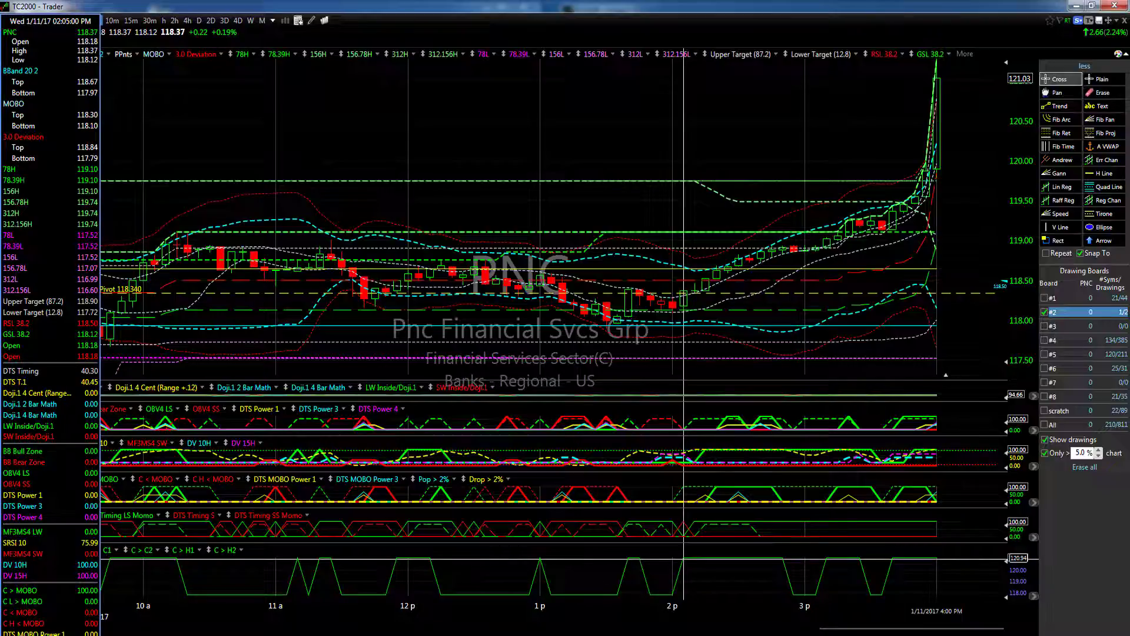
click(686, 559)
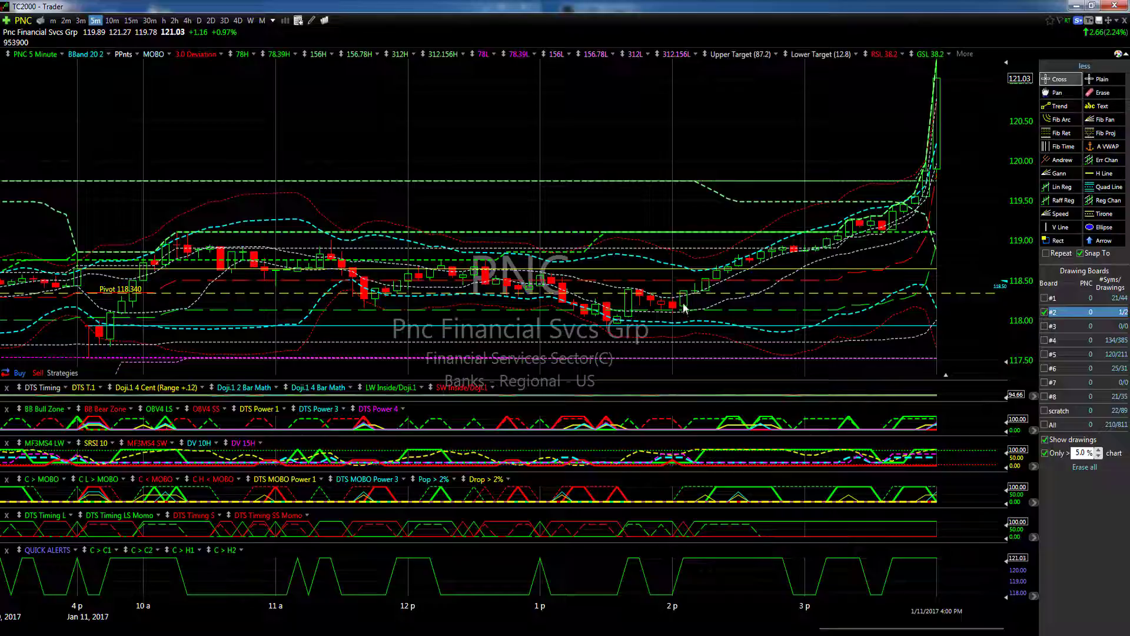
click(661, 300)
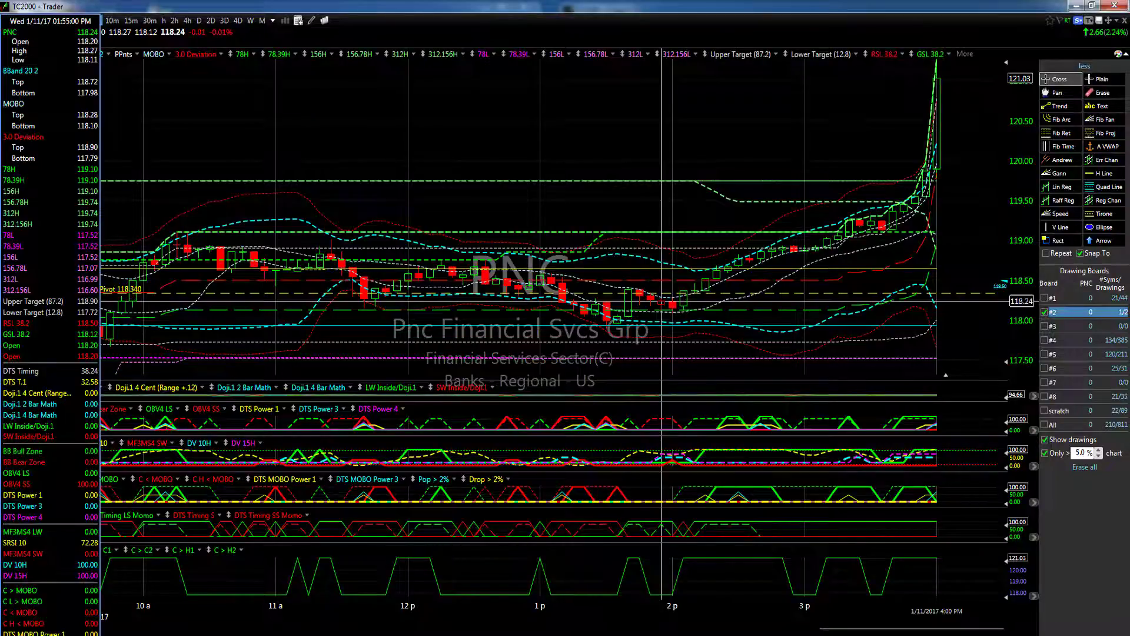
click(663, 304)
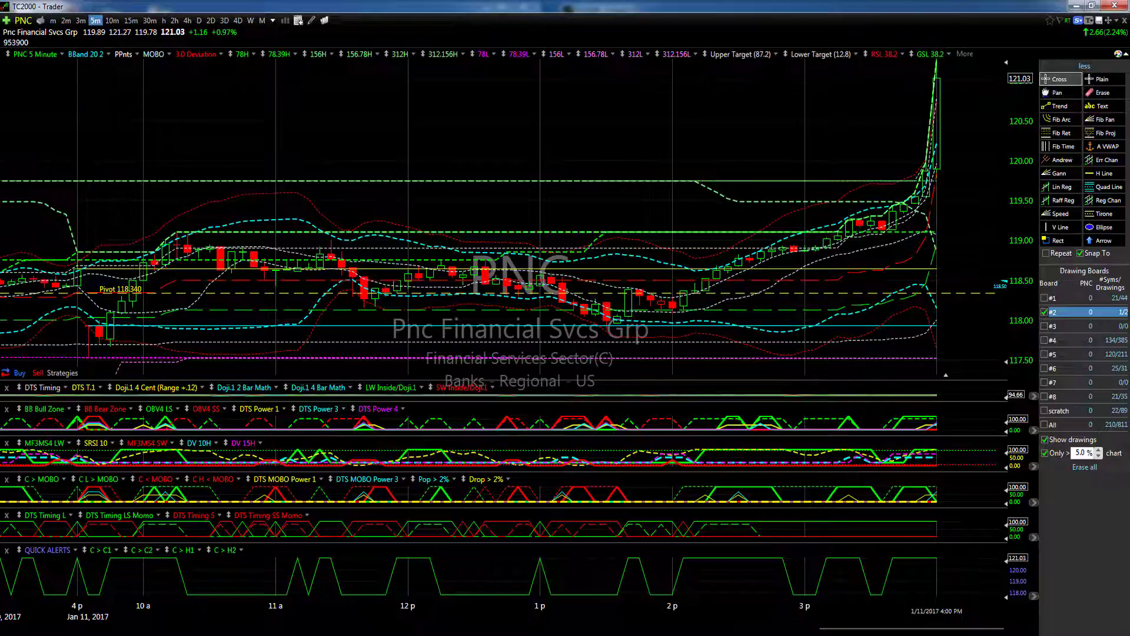
click(806, 254)
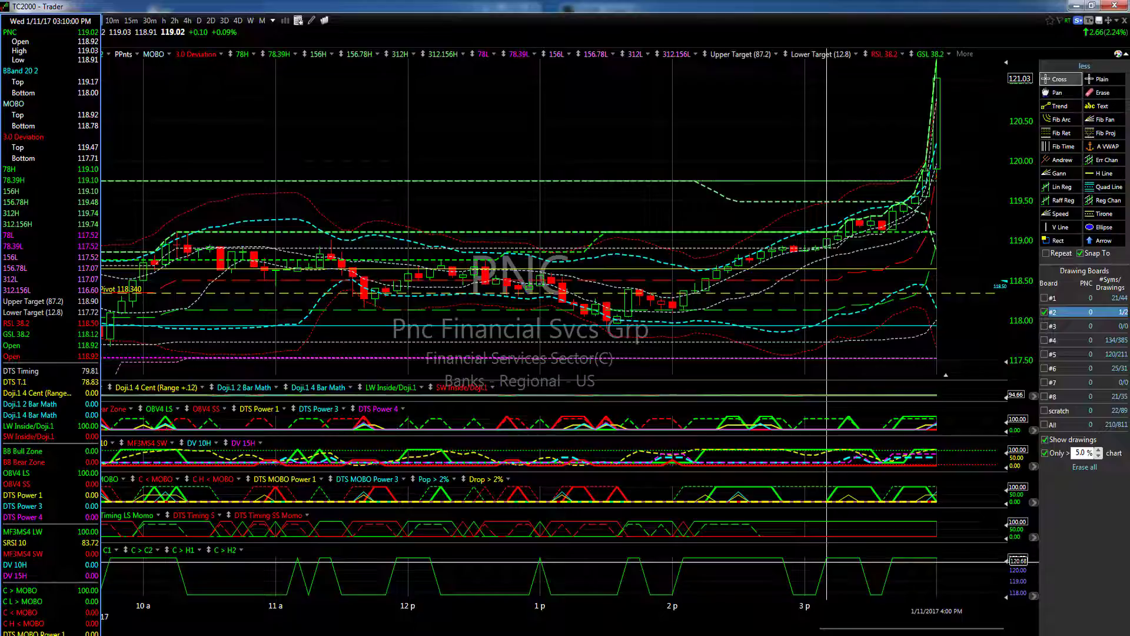
drag(827, 565, 832, 567)
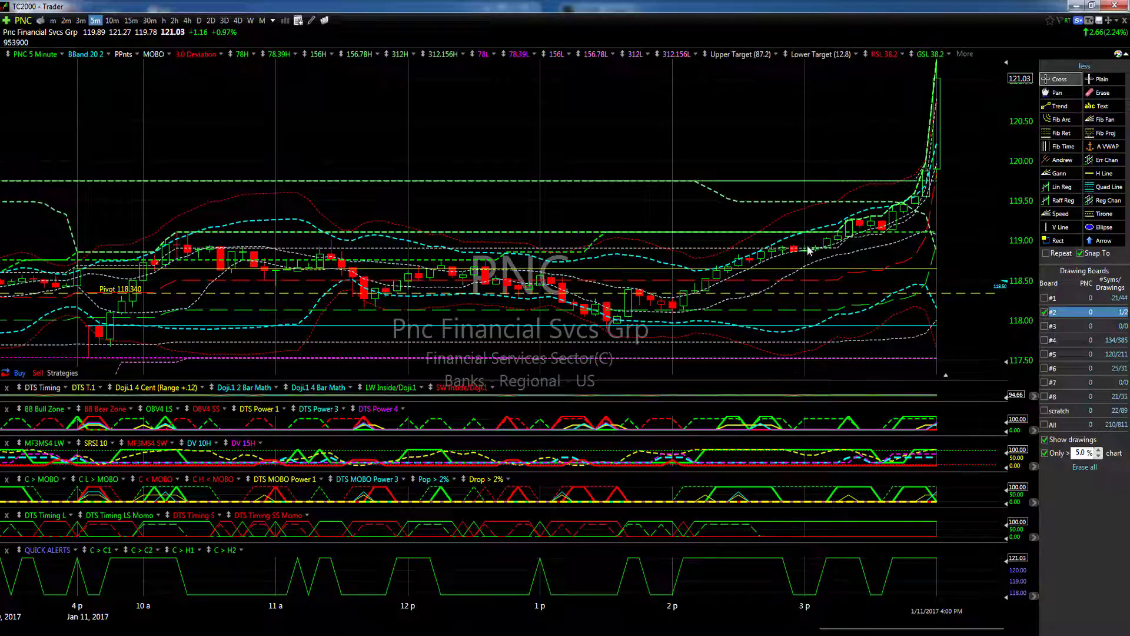
drag(806, 249, 796, 244)
drag(827, 248, 820, 274)
drag(829, 560, 825, 509)
drag(808, 252, 806, 252)
Set the C > H2 plot's opacity to the minimum and the C > H1 plot's opacity to the maximum
right_click(218, 551)
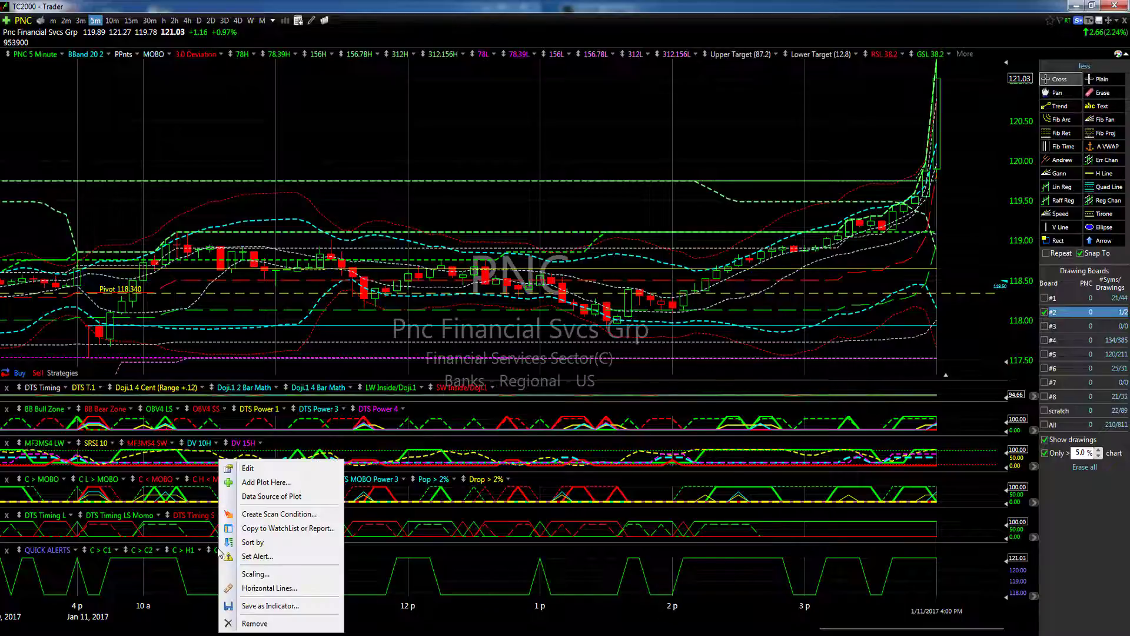
click(246, 468)
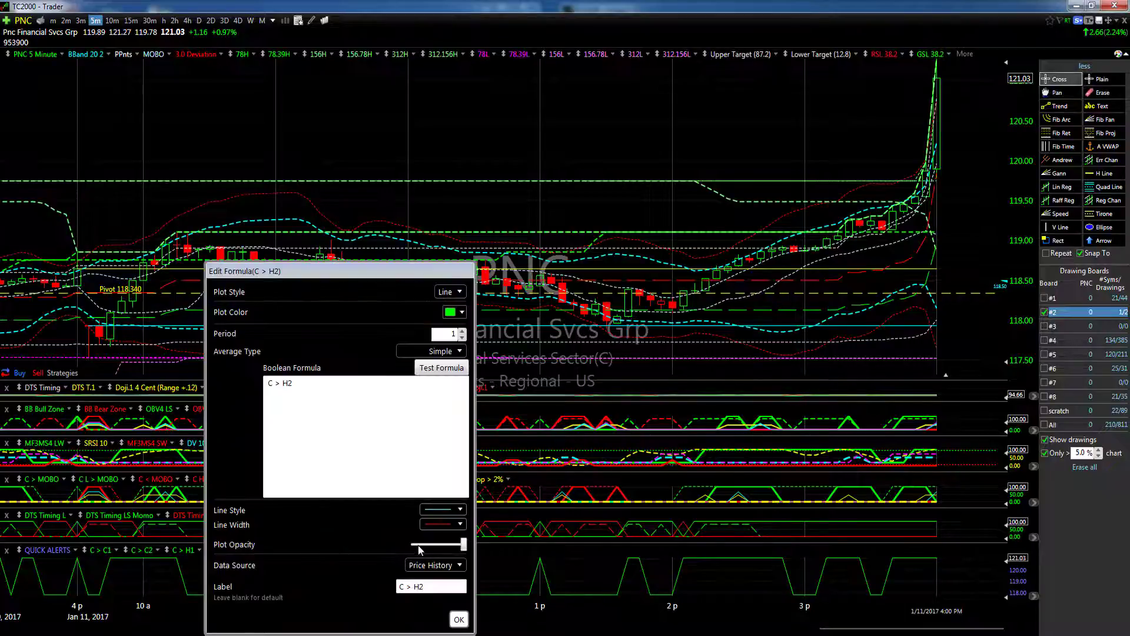
click(459, 619)
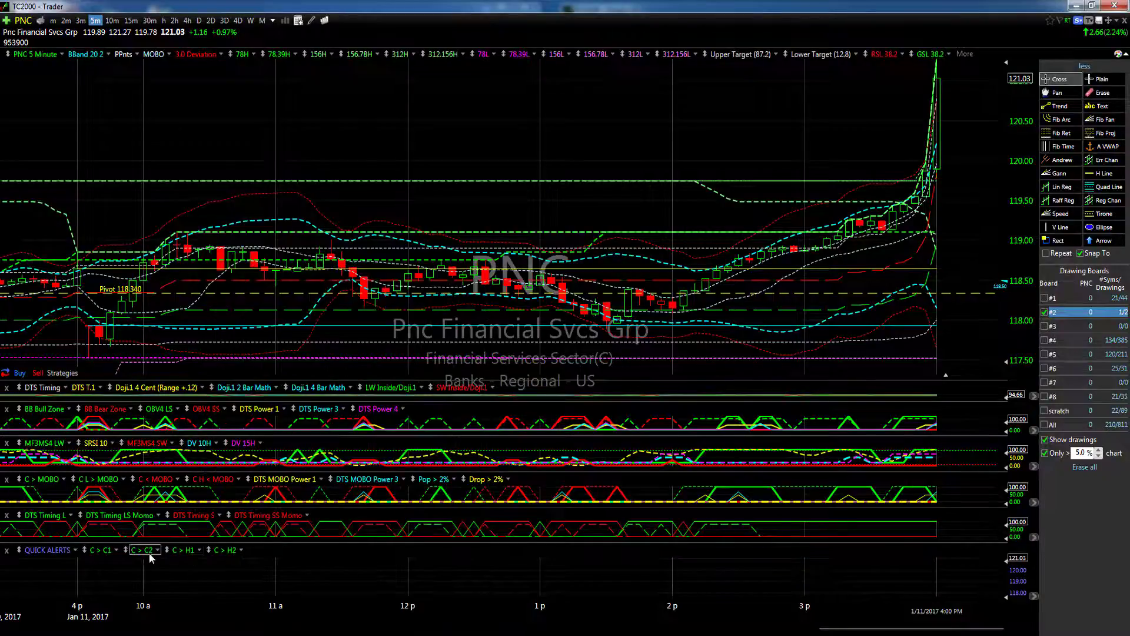
right_click(185, 550)
click(241, 470)
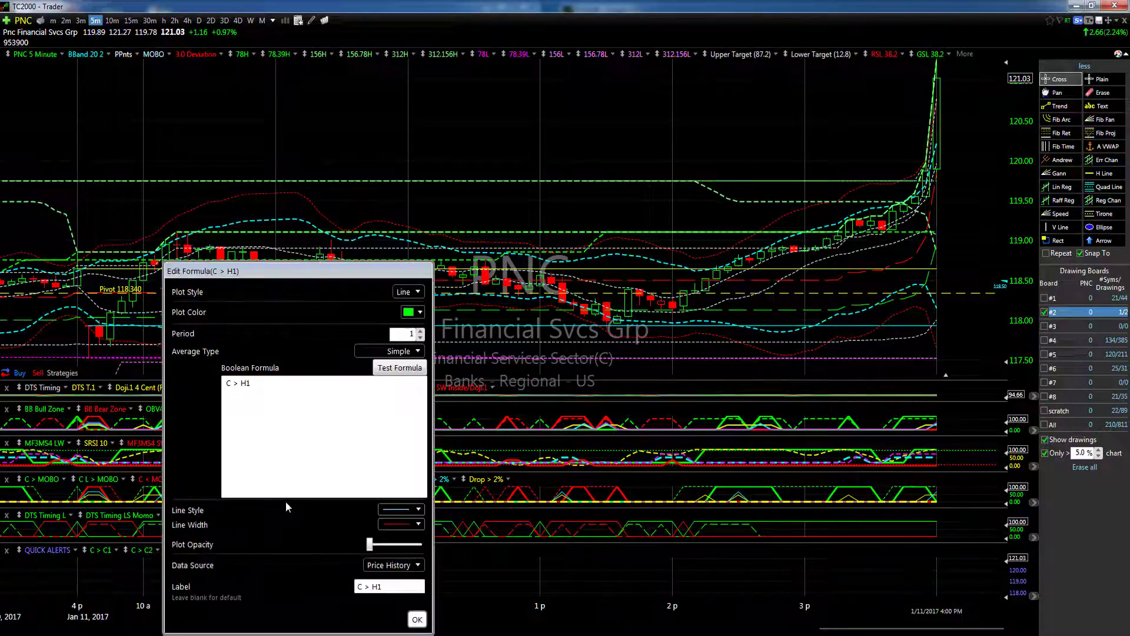
click(416, 619)
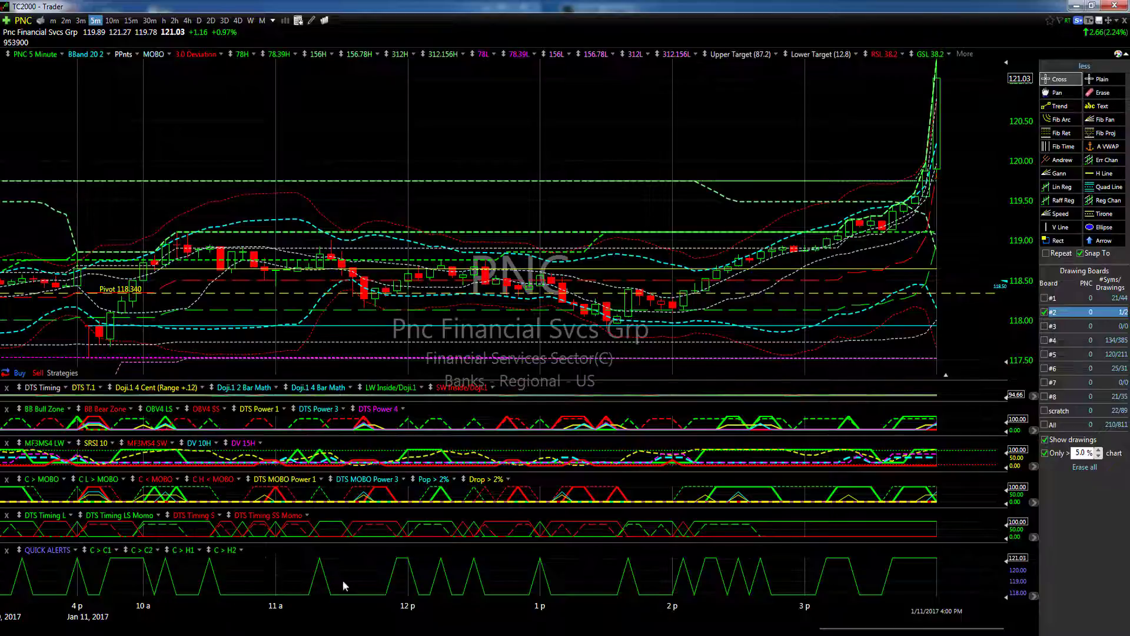
Show the C > H2 plot briefly alongside C > H1, then return its opacity to the minimum
right_click(227, 550)
click(260, 465)
mouse_move(411, 544)
mouse_down()
mouse_move(460, 547)
mouse_move(412, 545)
mouse_up()
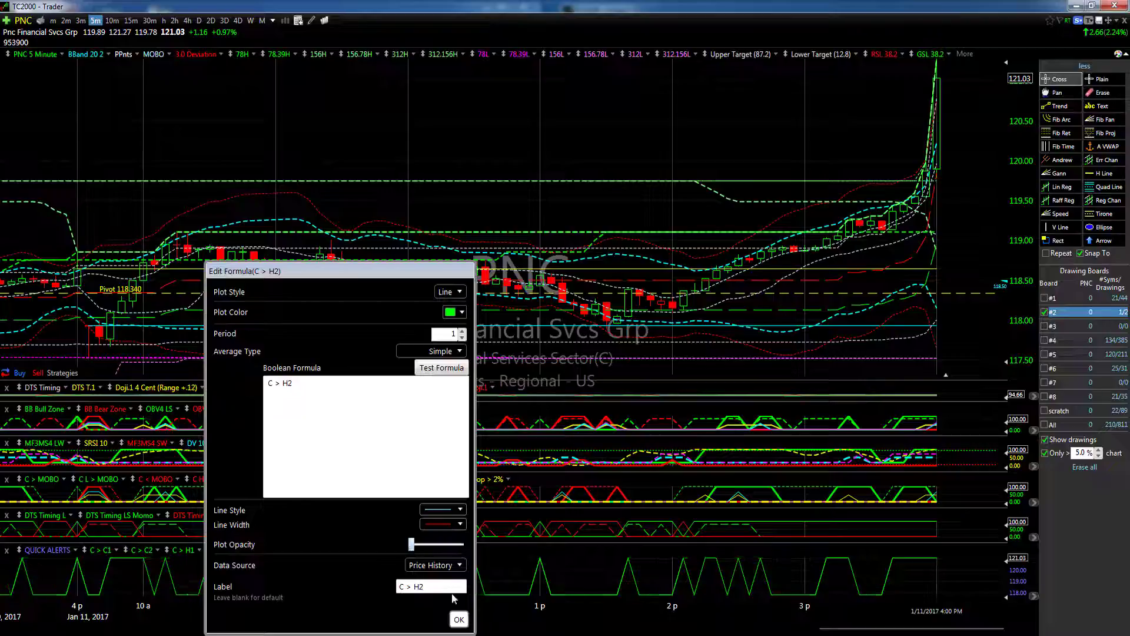
click(458, 619)
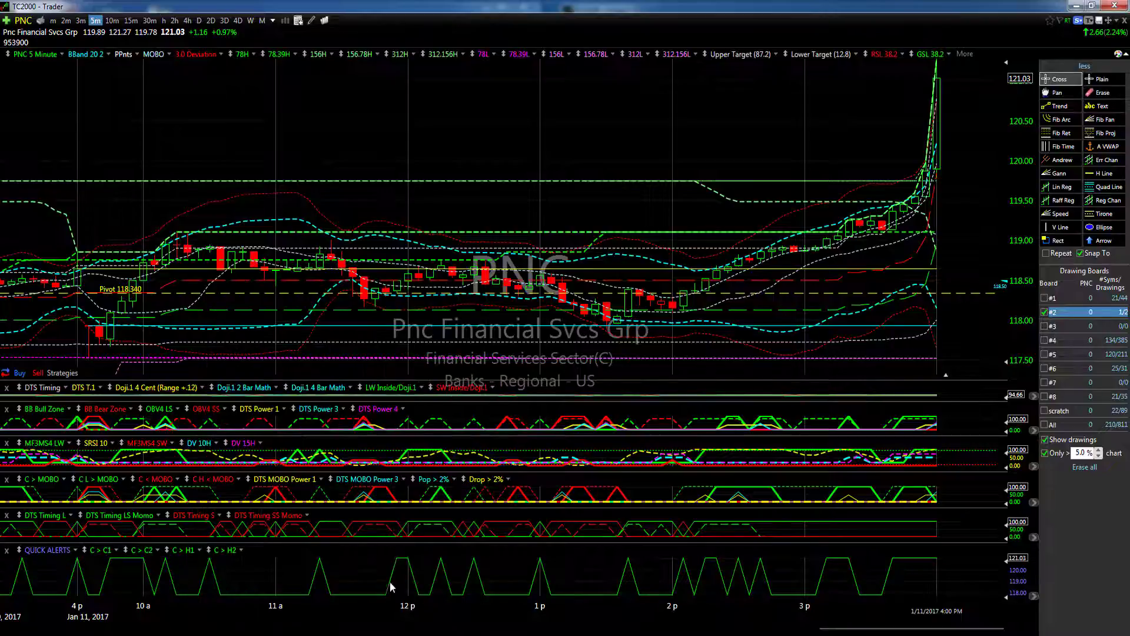
Hide the C > H1 plot again by lowering its plot opacity to the minimum
right_click(185, 550)
click(215, 468)
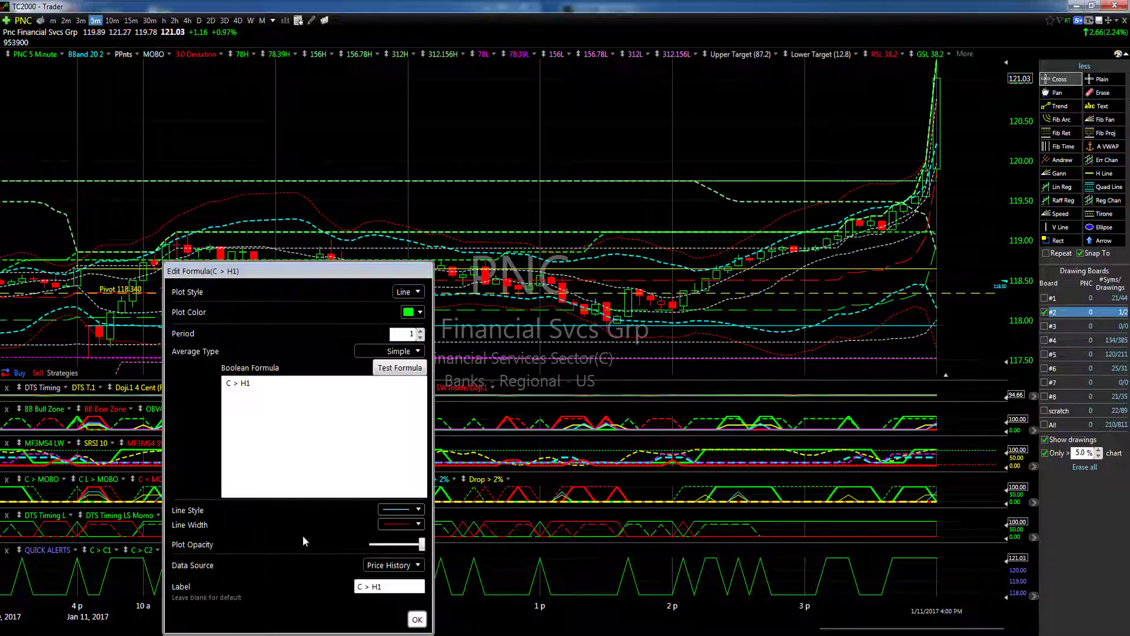
click(380, 546)
click(415, 622)
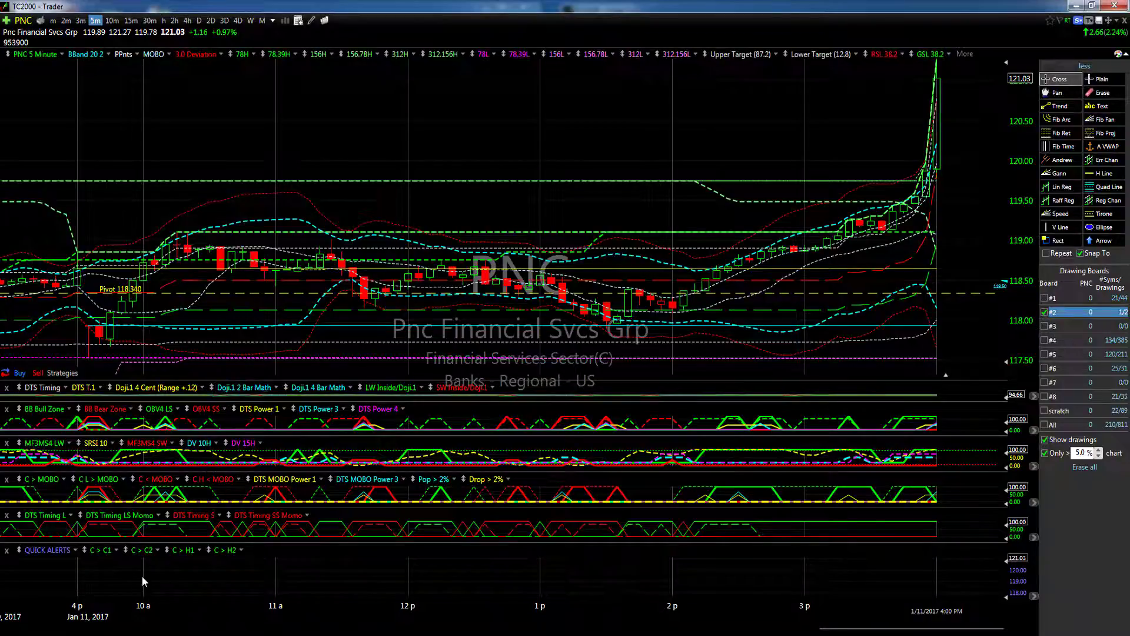
Examine the formula, opacity and label settings of the QUICK ALERTS plot
right_click(65, 554)
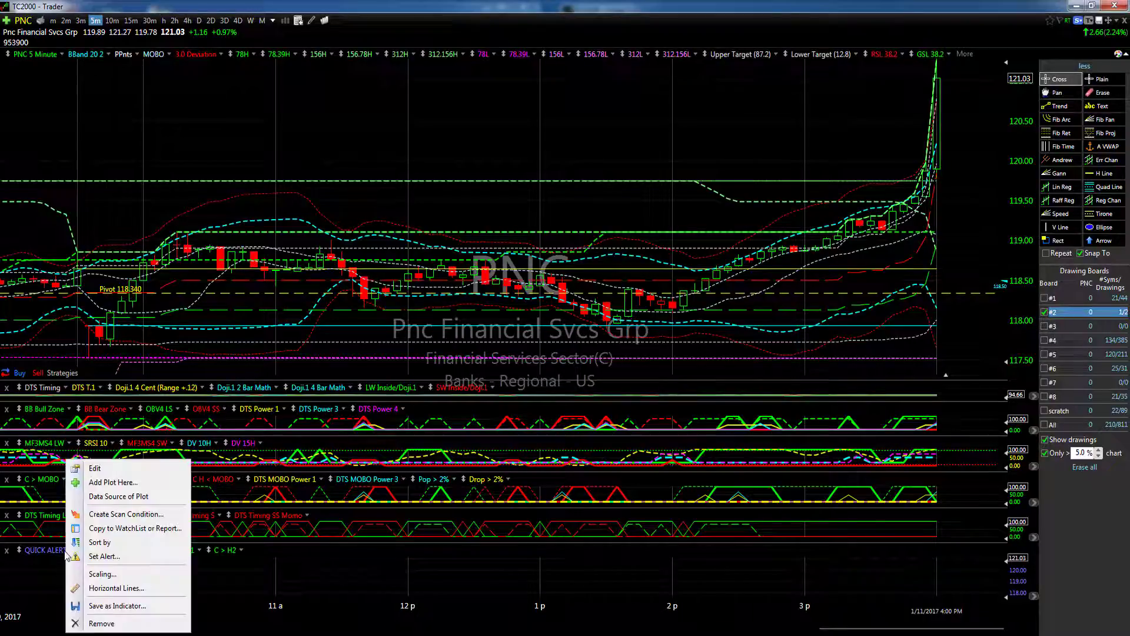
click(96, 469)
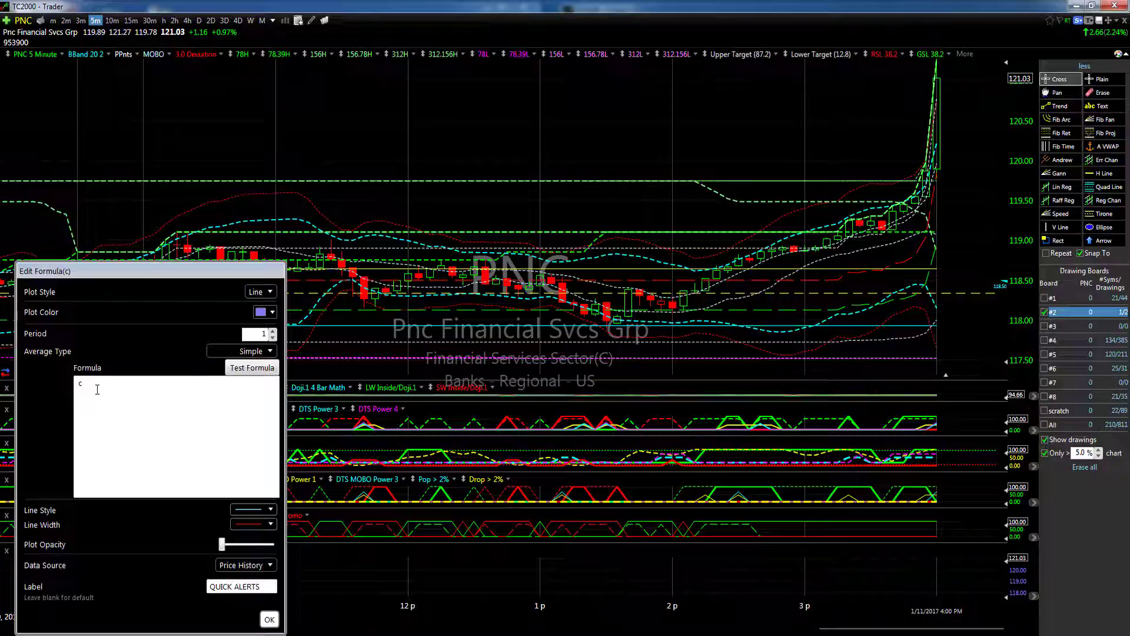
mouse_move(242, 548)
mouse_down()
mouse_move(274, 545)
mouse_move(255, 546)
mouse_up()
click(269, 619)
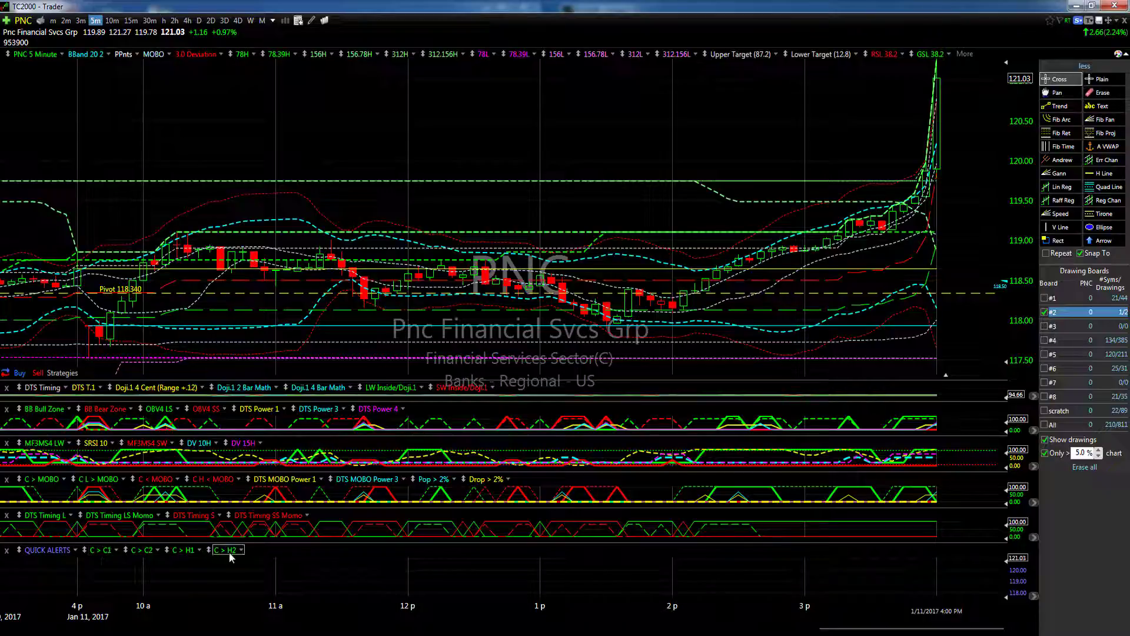
Add a Custom PCF % True Indicator plot to the PNC chart
click(7, 21)
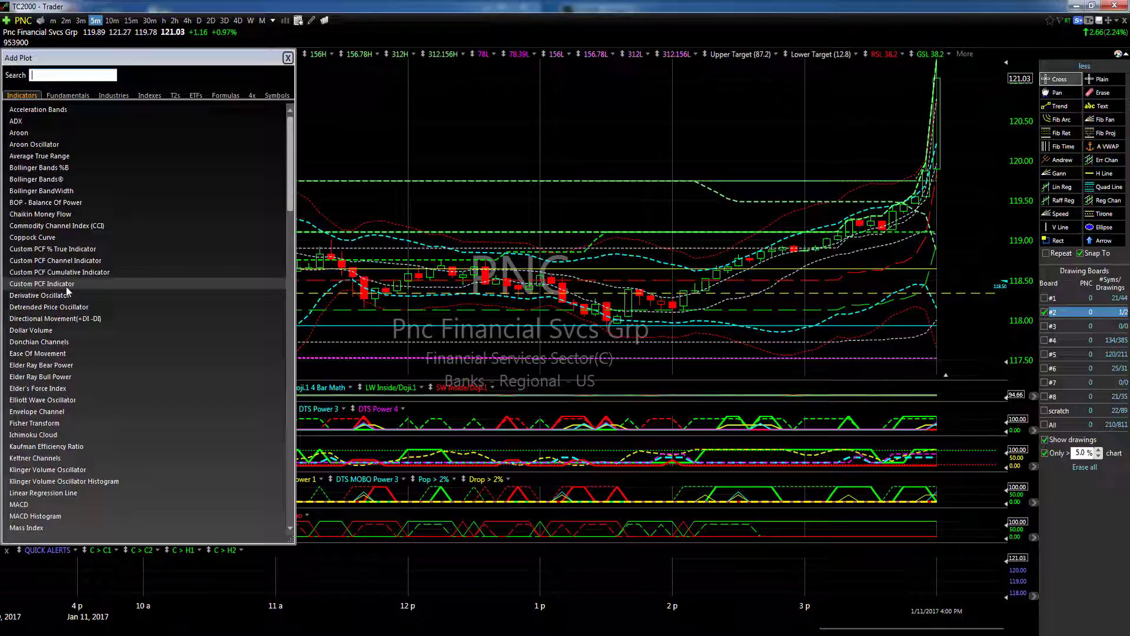
click(51, 250)
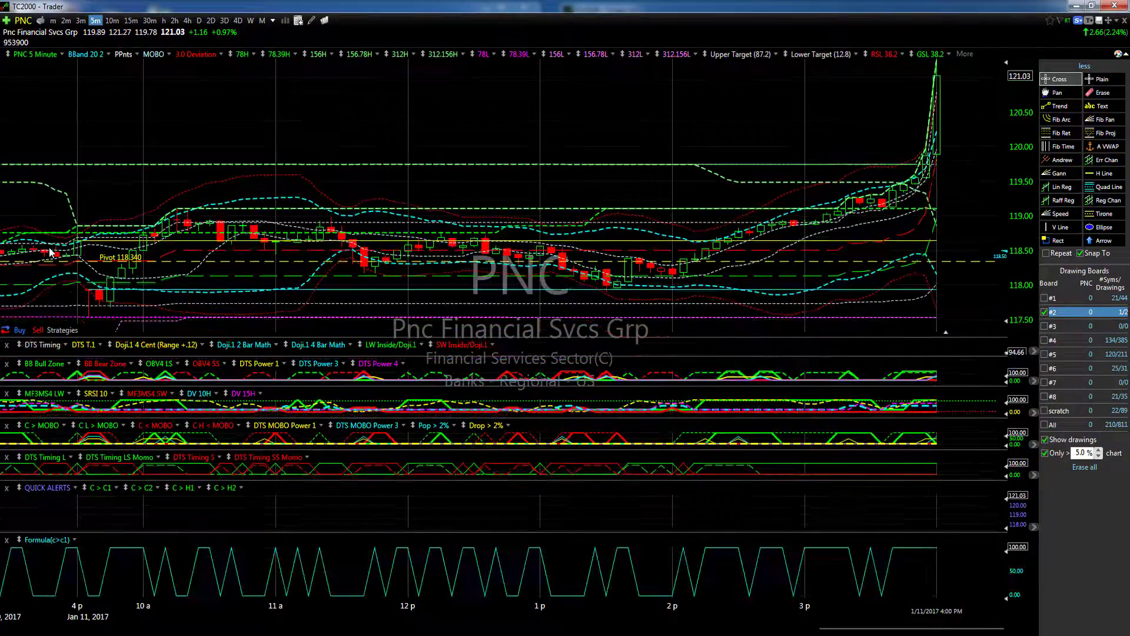
Add three more Custom PCF % True Indicator plots to the PNC chart
click(7, 21)
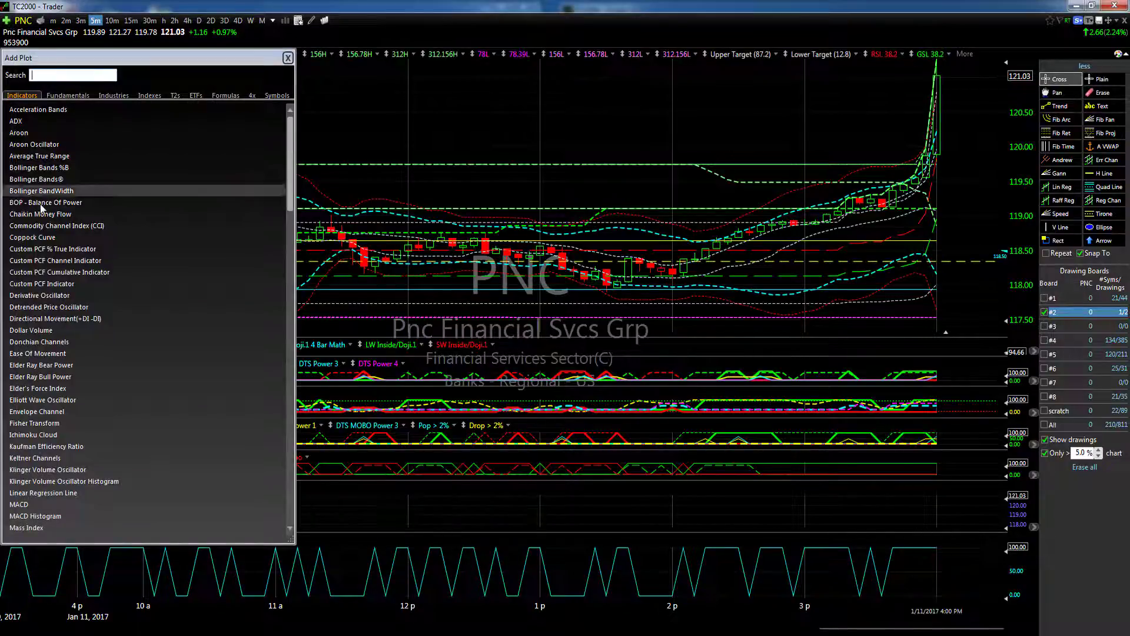
click(52, 248)
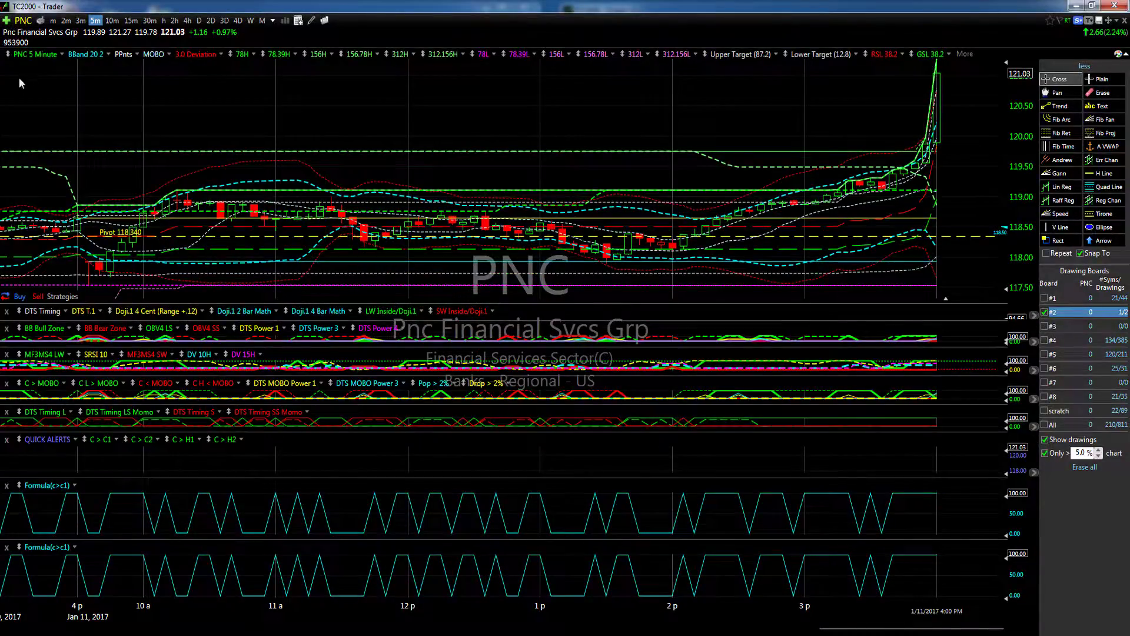
click(7, 21)
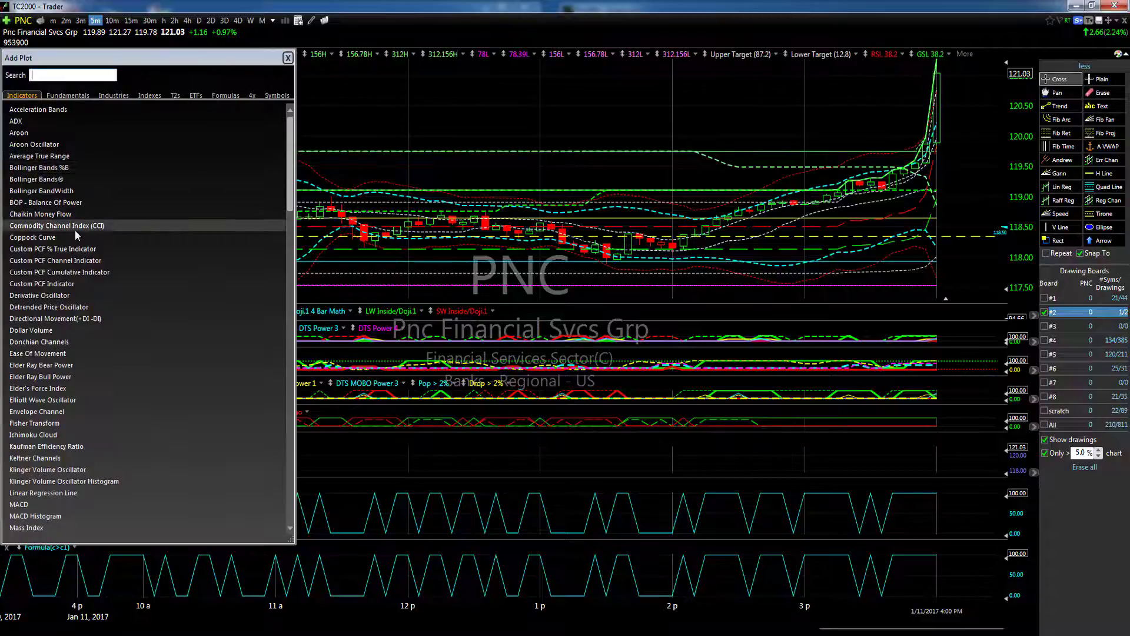
click(70, 250)
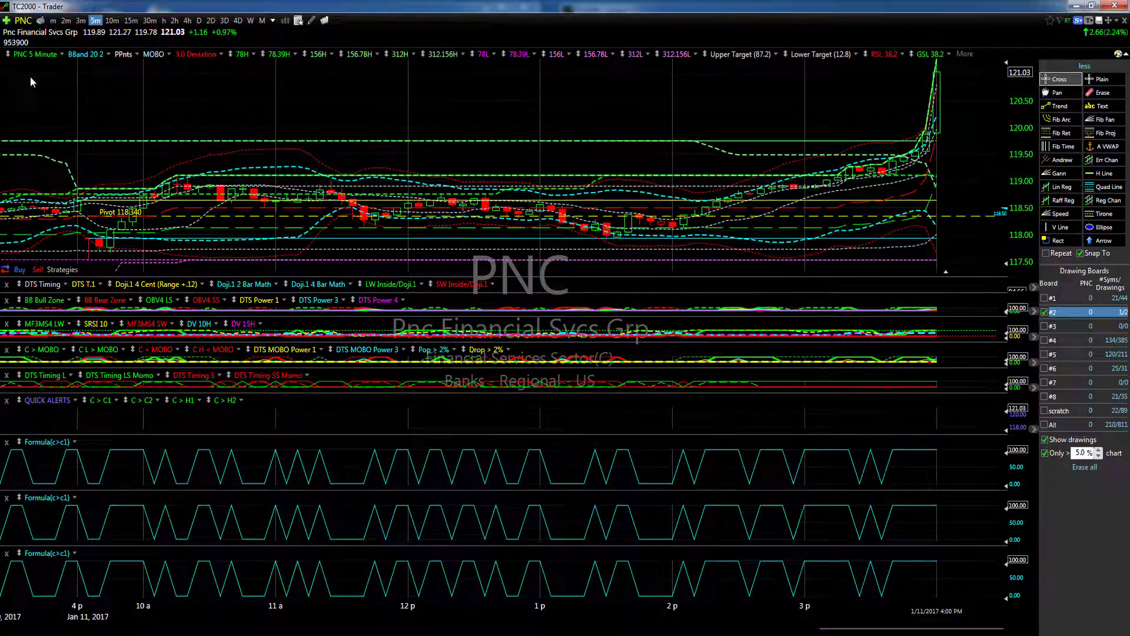
click(7, 21)
click(59, 249)
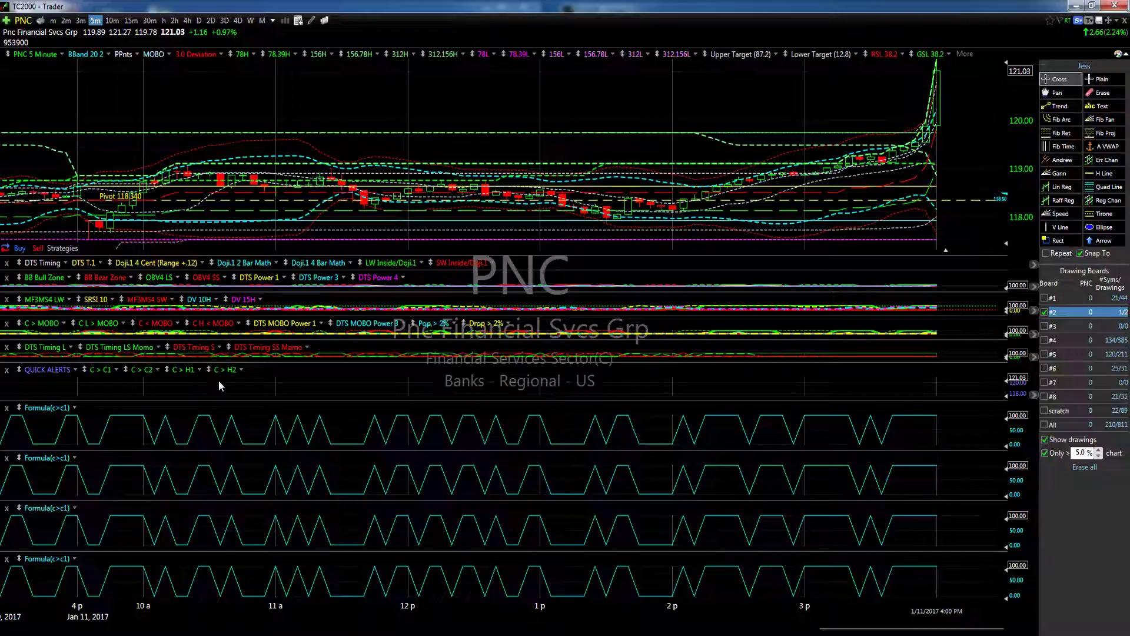
Copy the formula of the C > C1 plot in the QUICK ALERTS pane
right_click(102, 377)
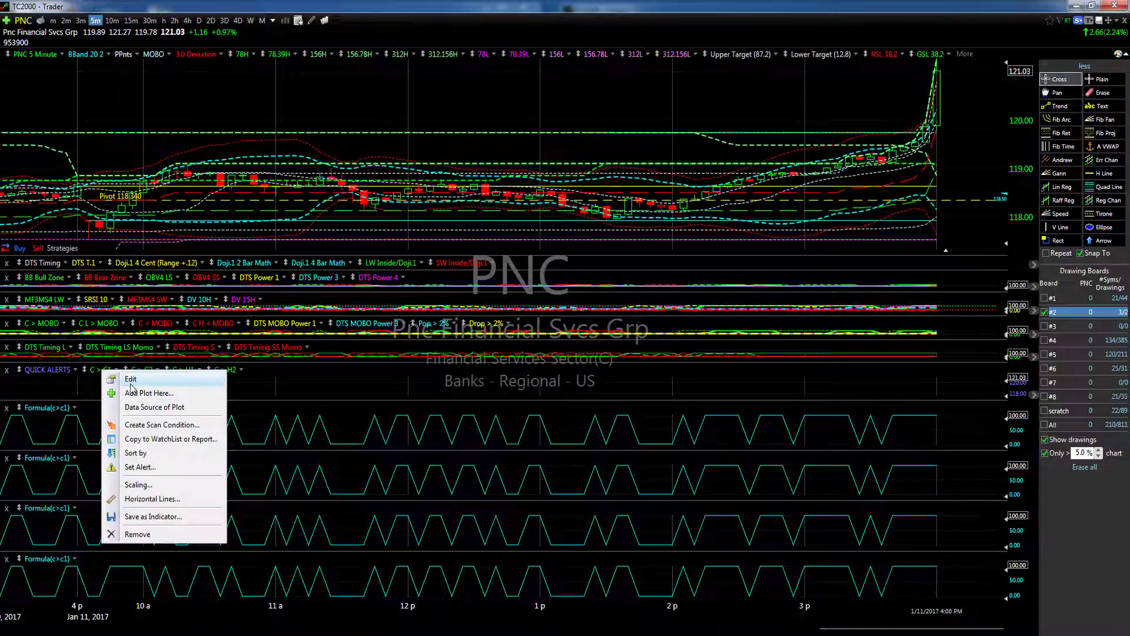
click(130, 381)
drag(179, 385, 90, 373)
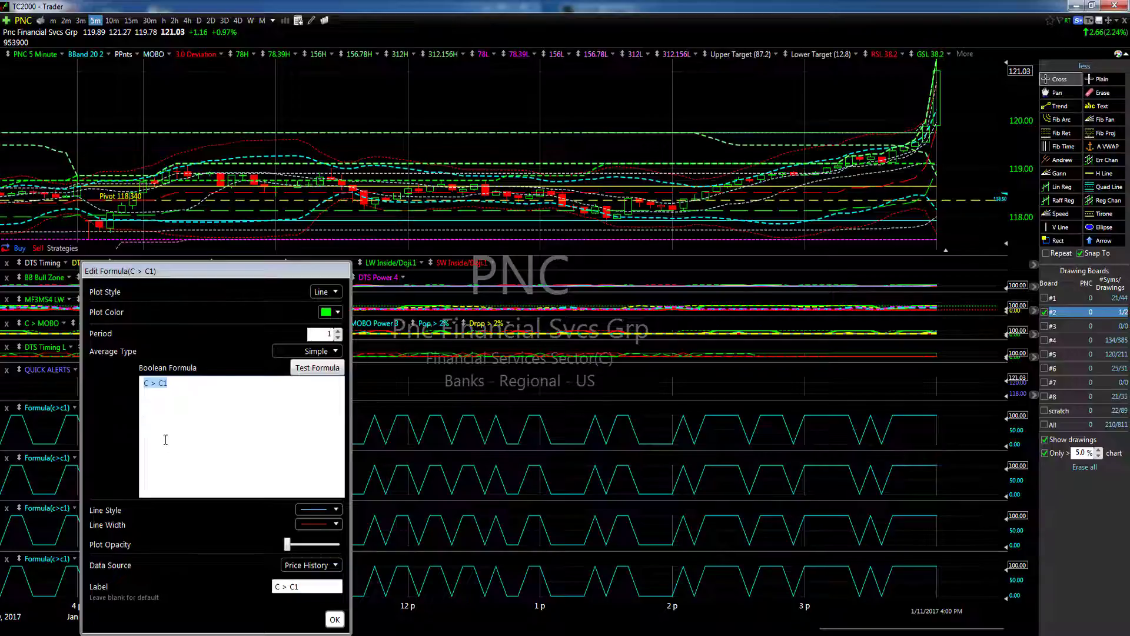
click(336, 619)
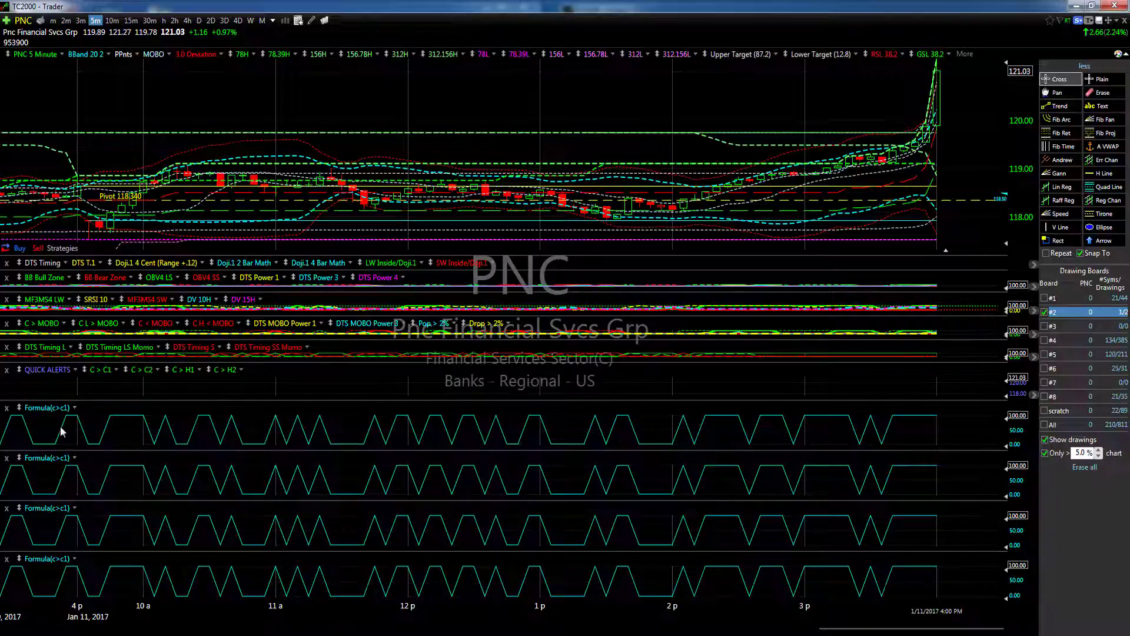
Set the formula of the uppermost new Formula(c>c1) plot to C < C1 and label it C < C1
right_click(50, 407)
click(88, 411)
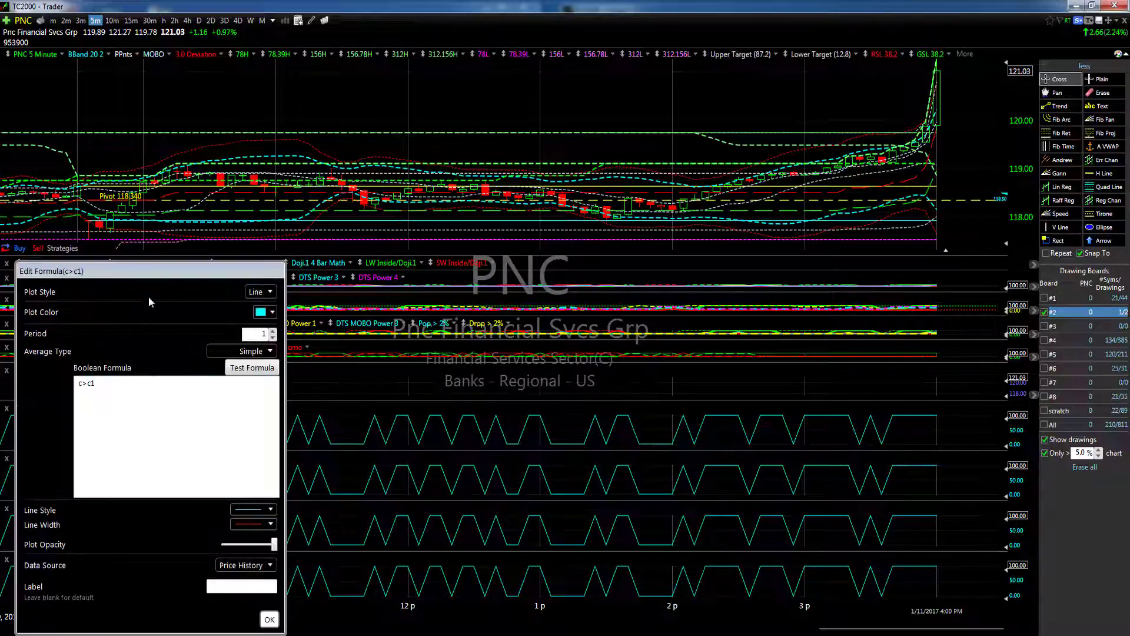
drag(150, 267, 410, 229)
drag(384, 341, 305, 350)
text(C > C1)
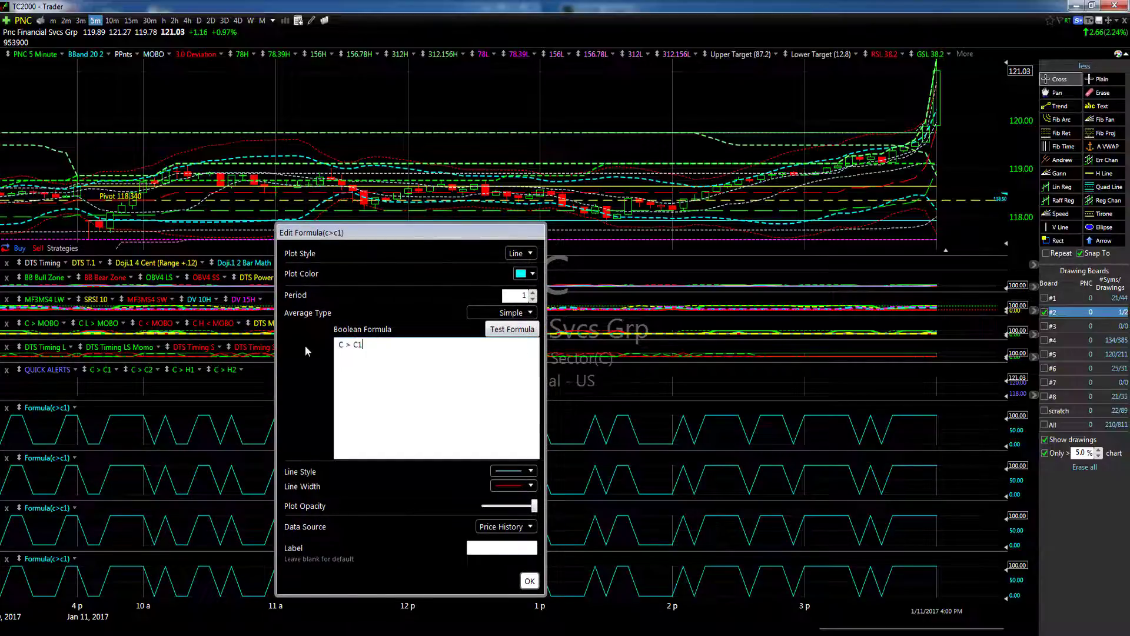
click(347, 345)
text(<)
key(Delete)
drag(387, 346, 292, 350)
key(ctrl+c)
click(490, 547)
key(ctrl+v)
Color the C < C1 plot red and lower its plot opacity to the minimum
click(532, 274)
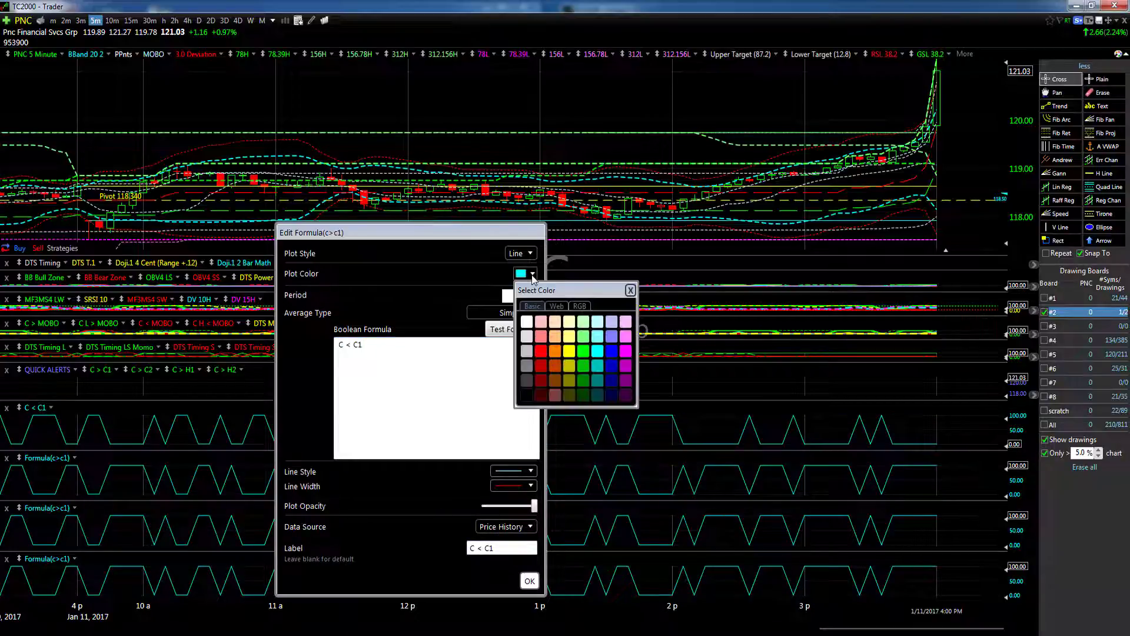
click(541, 350)
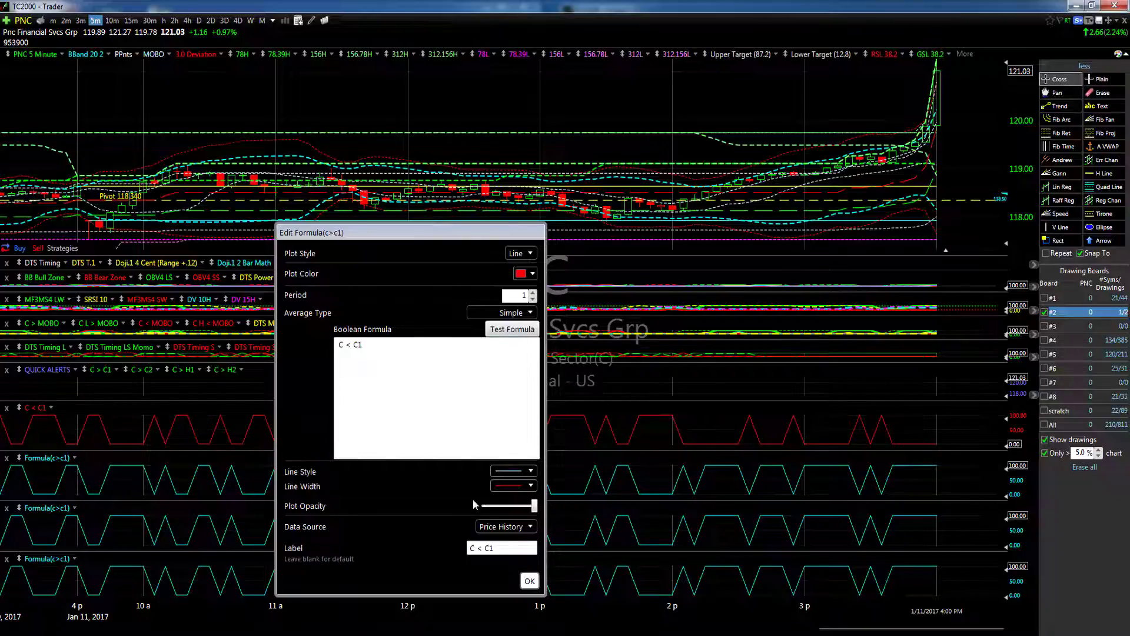
click(492, 506)
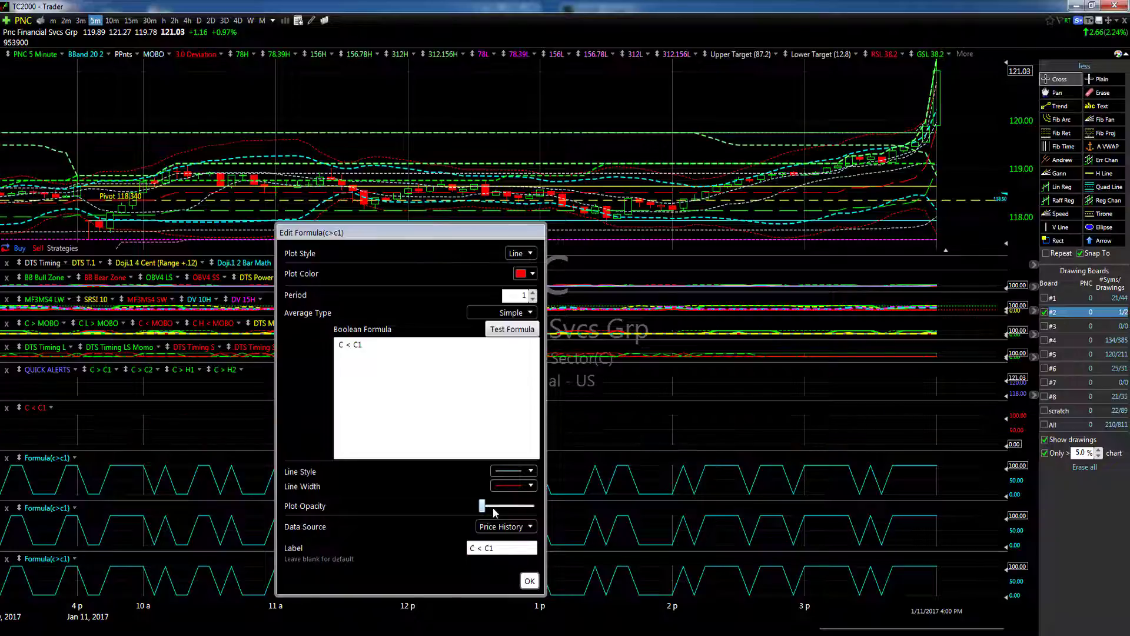
click(530, 581)
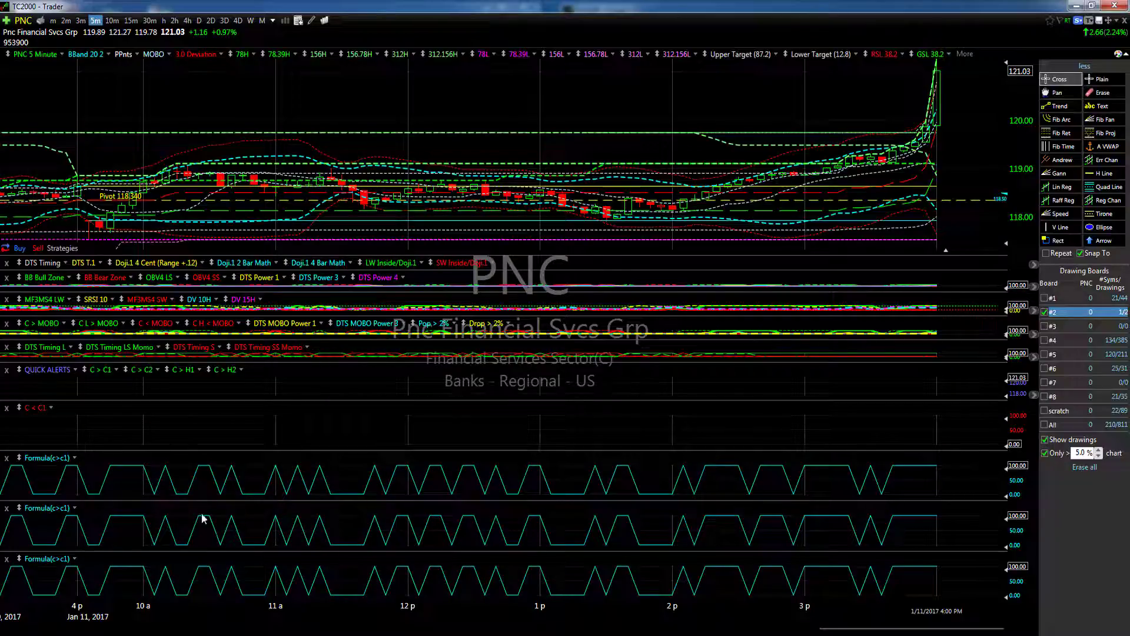
Give the next Formula(c>c1) plot the formula and label C < C2, with its plot opacity at the minimum
right_click(55, 463)
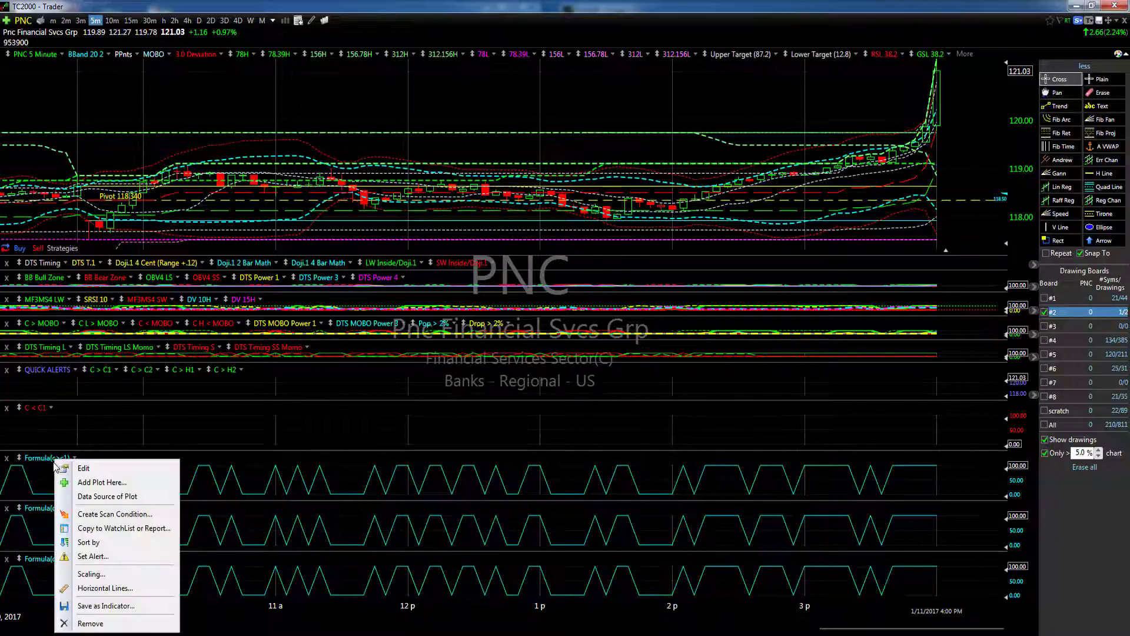
click(88, 468)
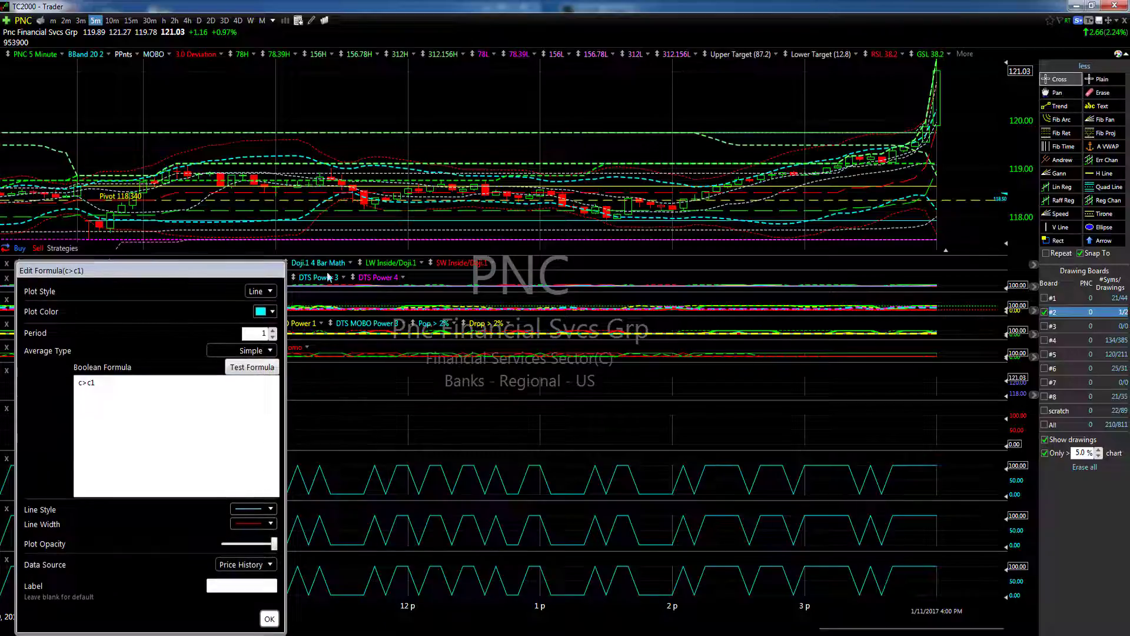
text(C < C1)
key(BackSpace)
text(2)
drag(385, 367, 265, 354)
key(ctrl+c)
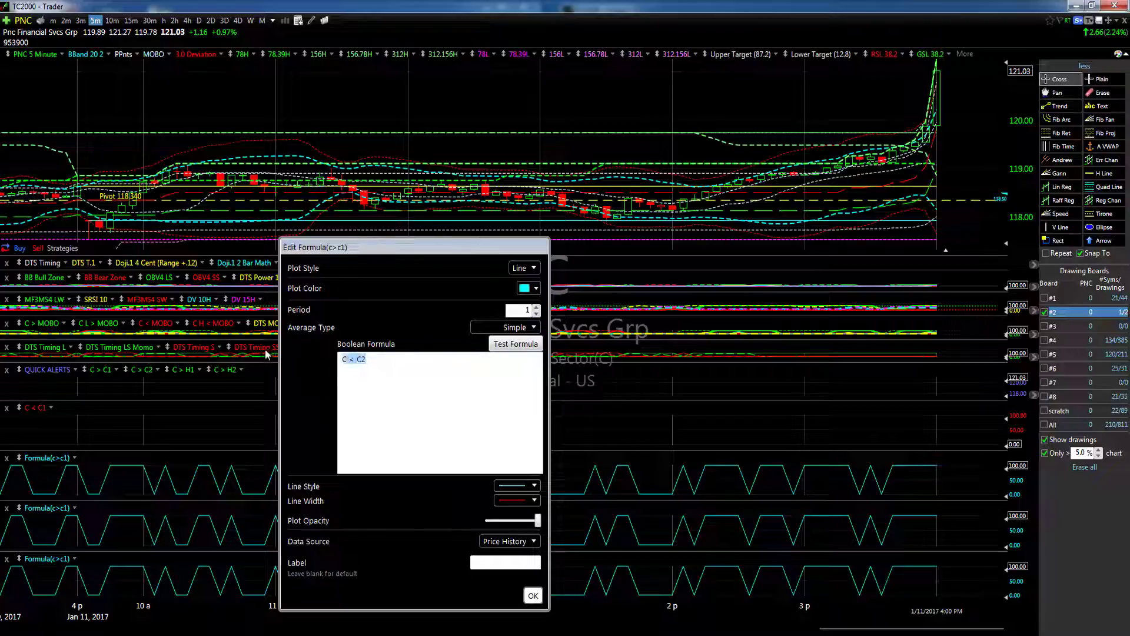
click(481, 561)
key(ctrl+v)
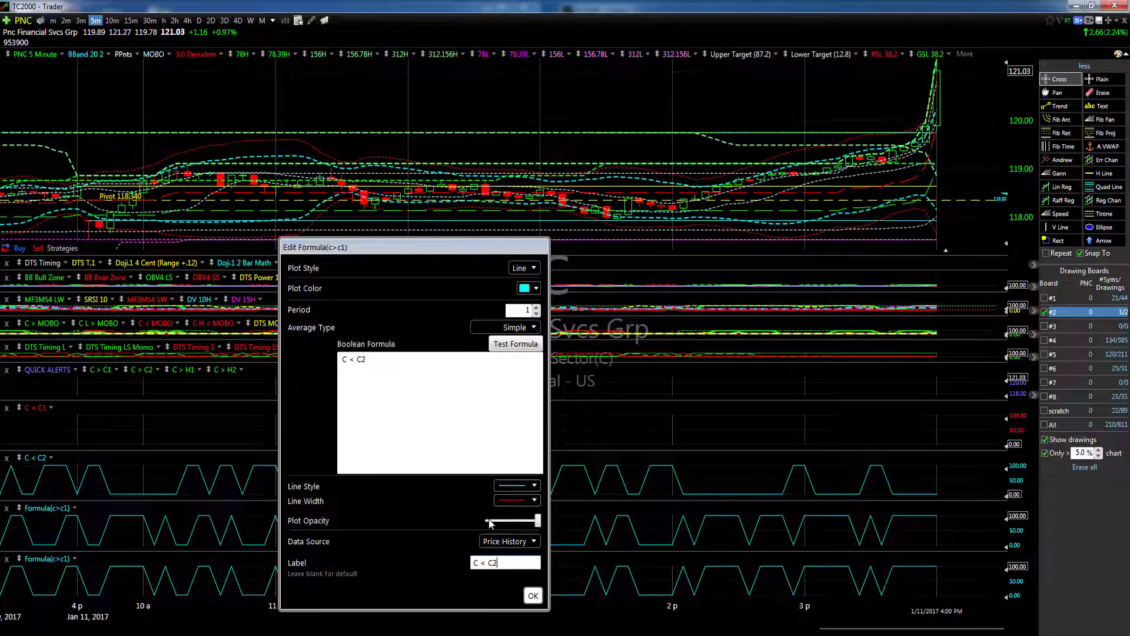
click(533, 596)
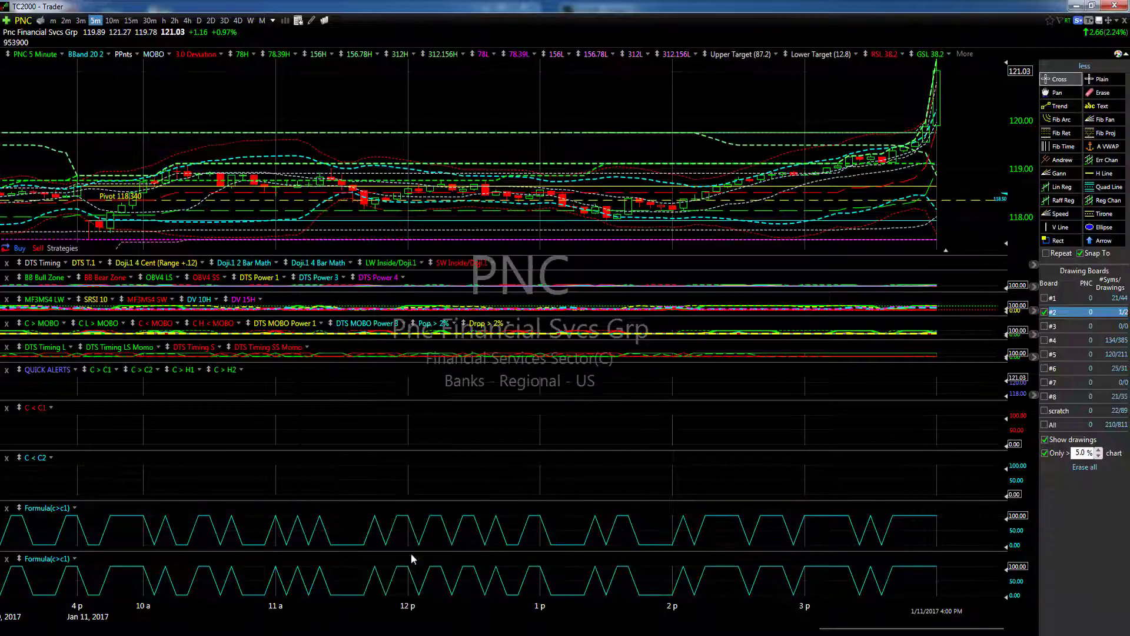
Color the C < C2 plot red and overlay it in the C < C1 pane
right_click(36, 457)
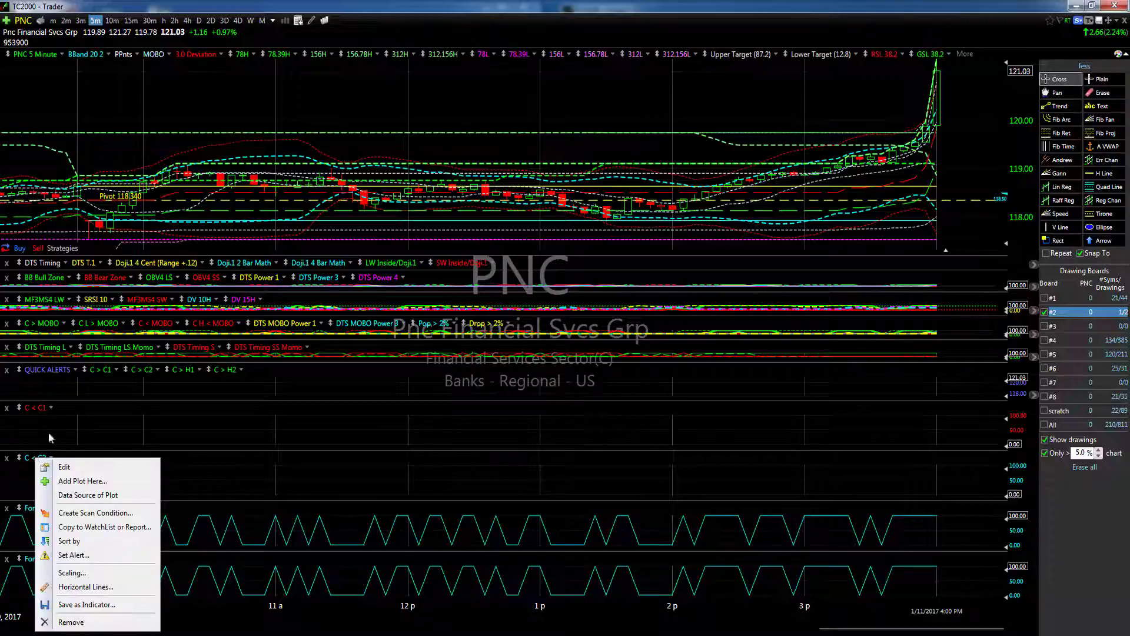
click(64, 466)
click(265, 311)
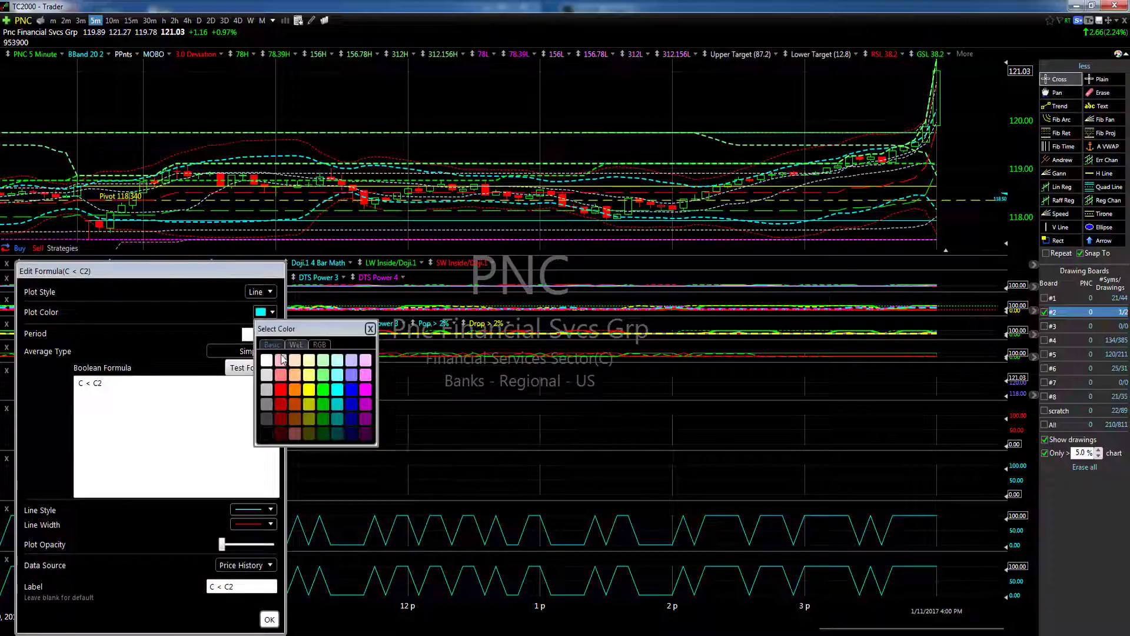
click(281, 390)
click(270, 620)
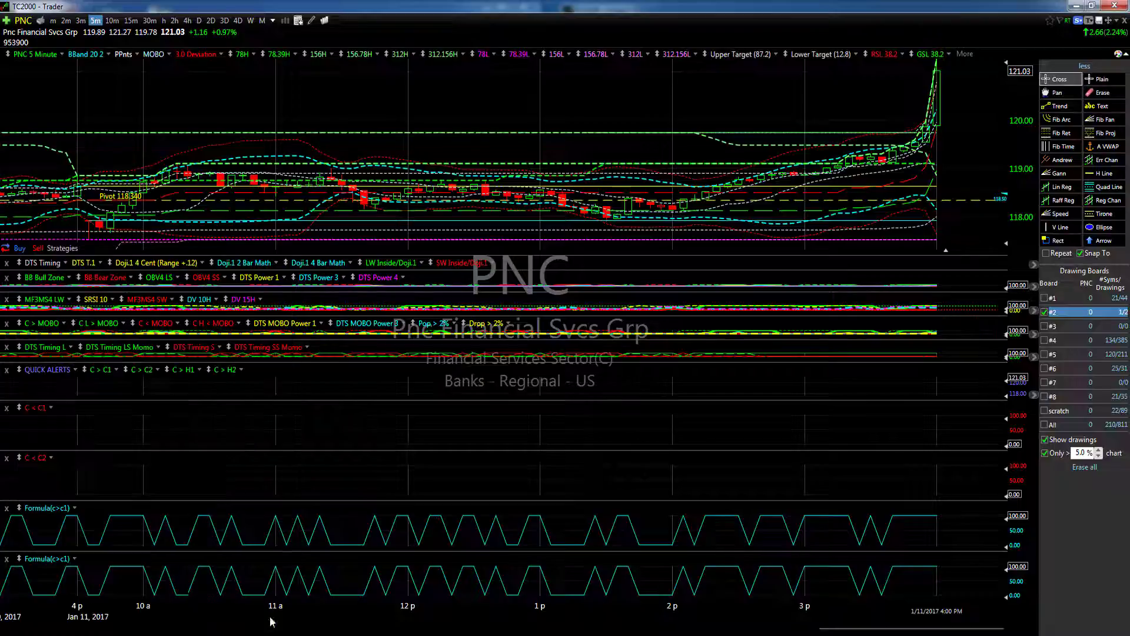
click(20, 459)
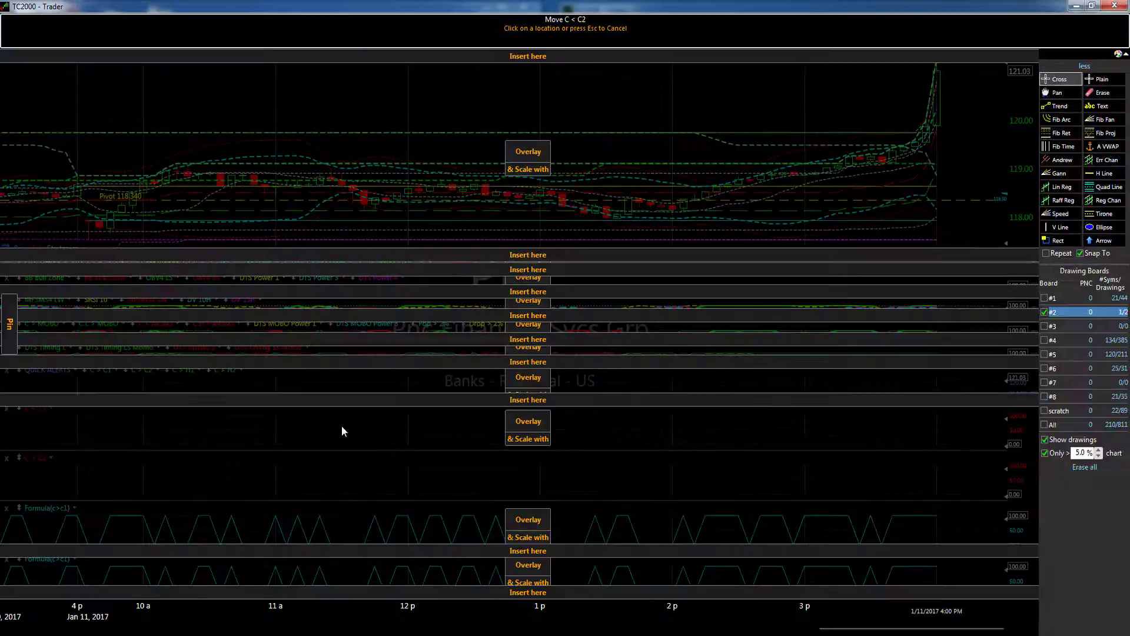
click(528, 421)
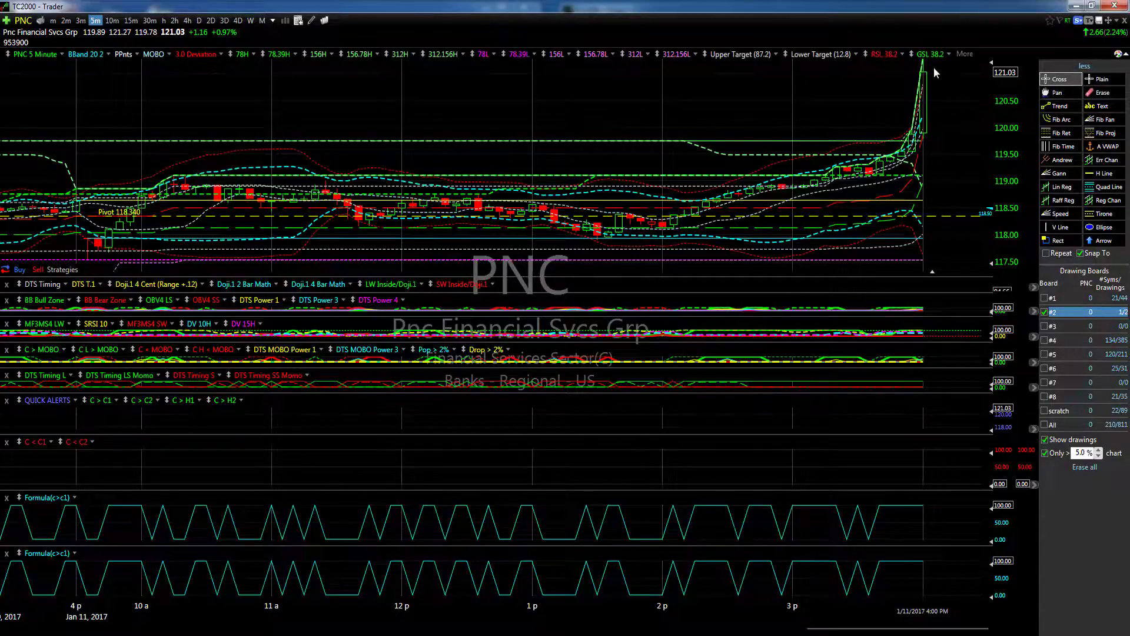
Show the green Open plot briefly at full opacity, then return its opacity to the minimum
click(961, 54)
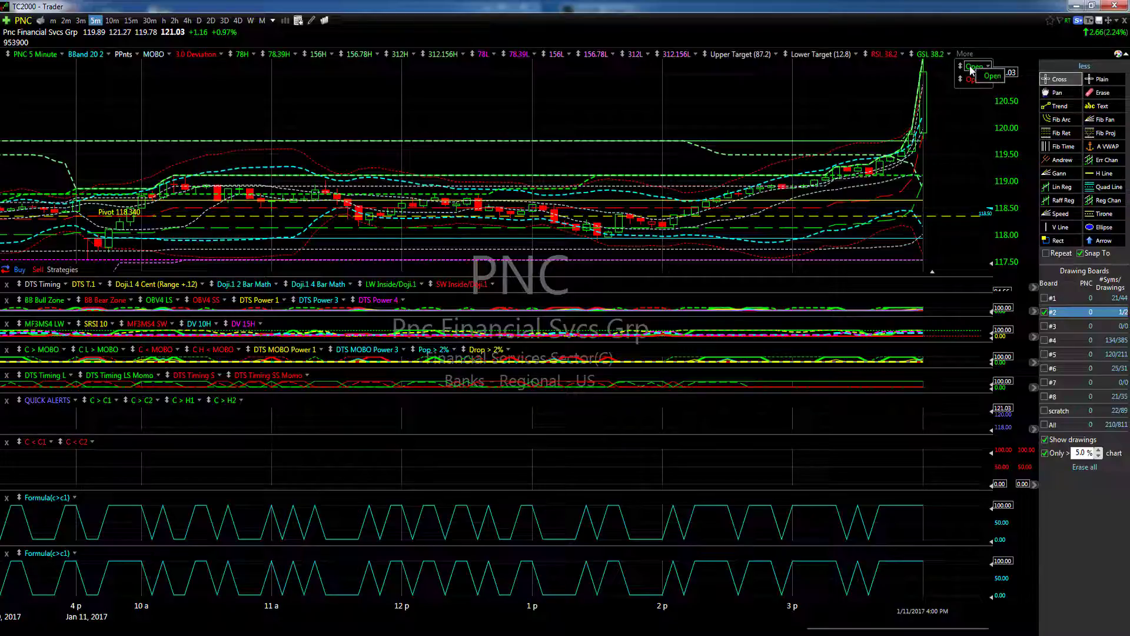
right_click(972, 69)
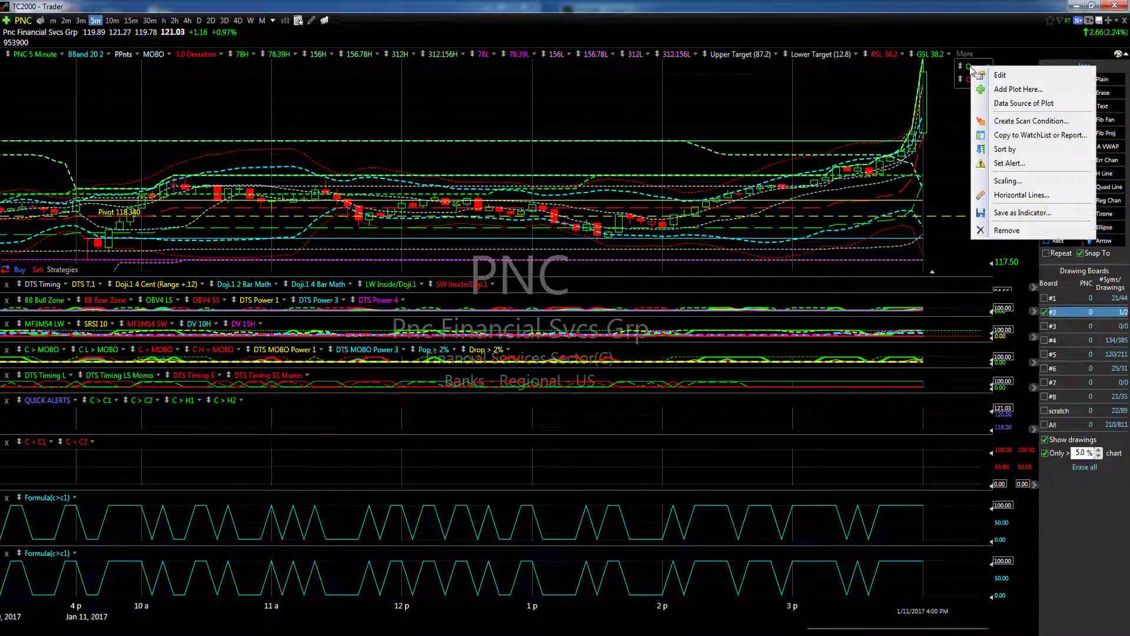
click(999, 74)
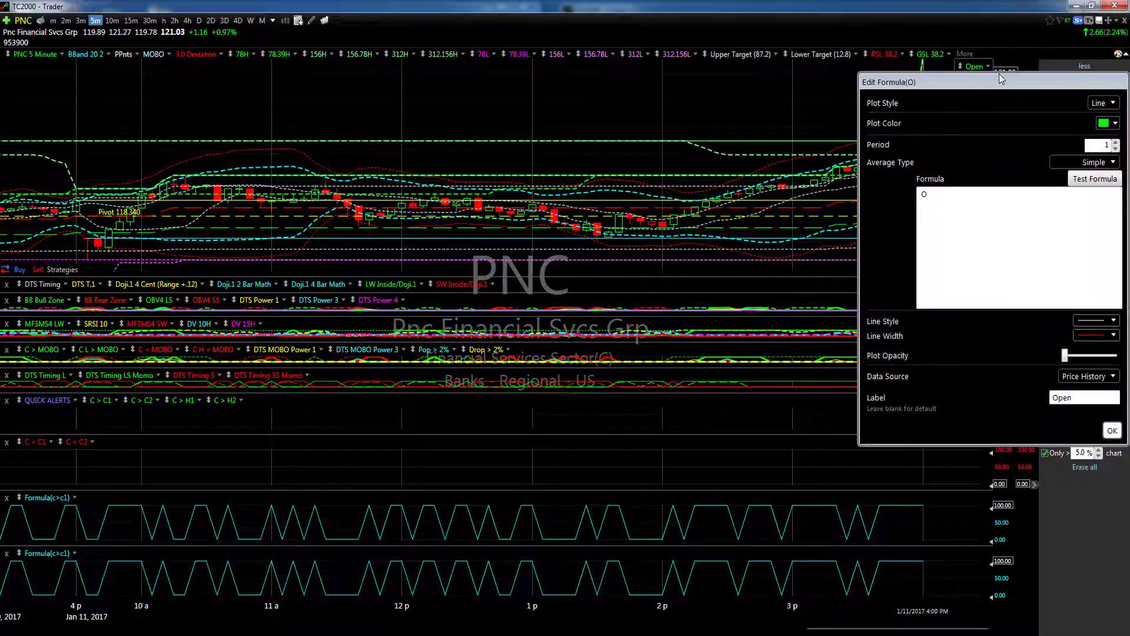
drag(999, 79, 829, 78)
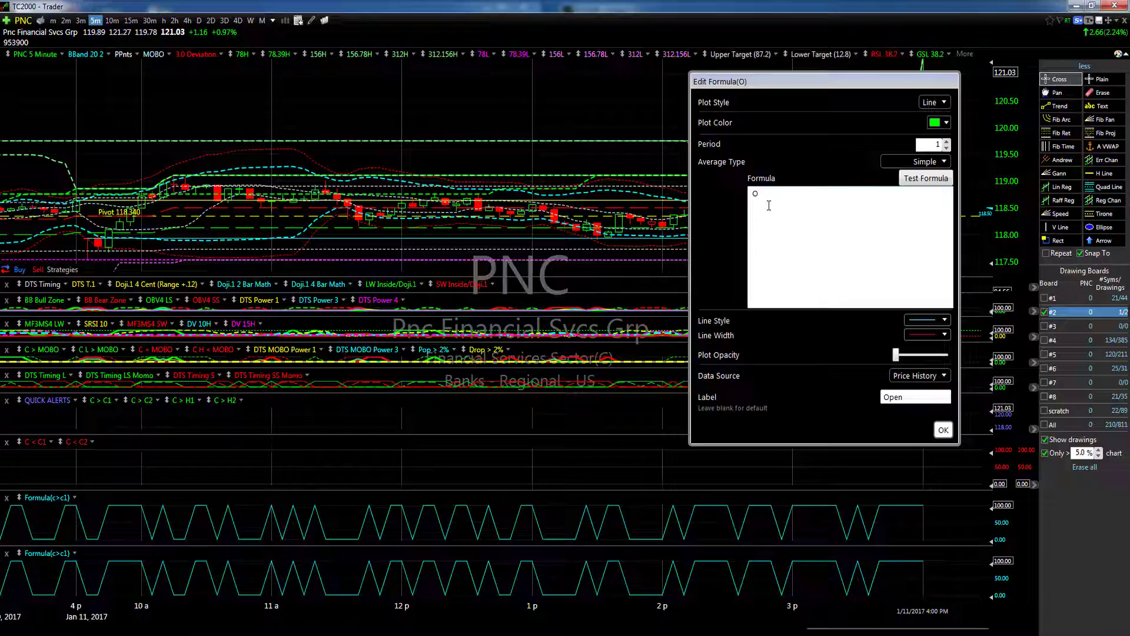
drag(896, 355, 950, 357)
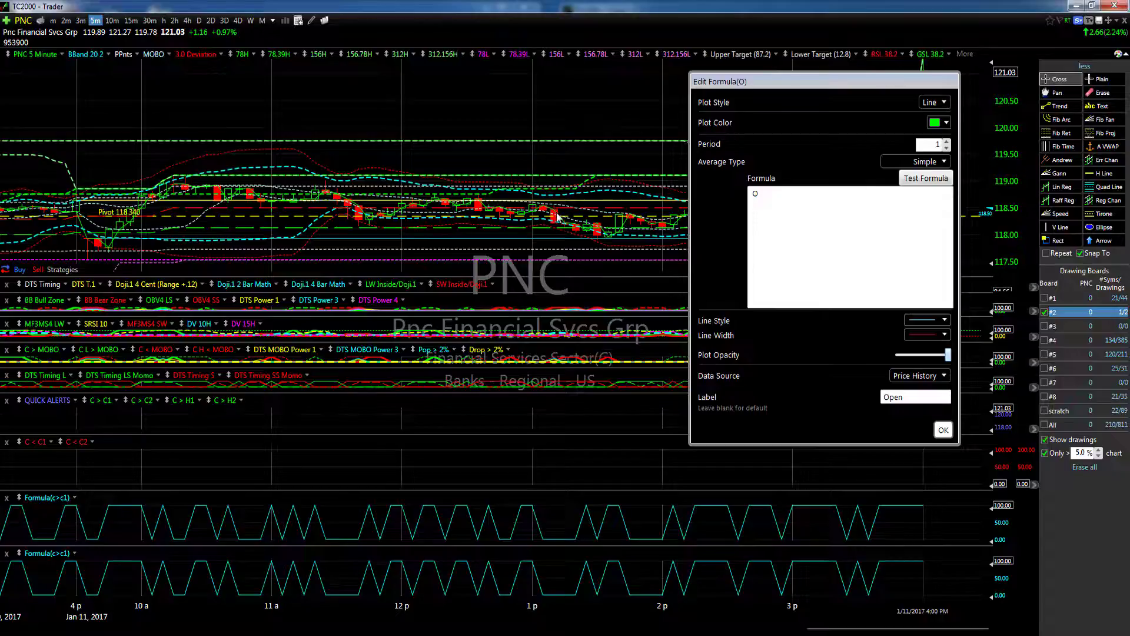
drag(948, 358, 881, 358)
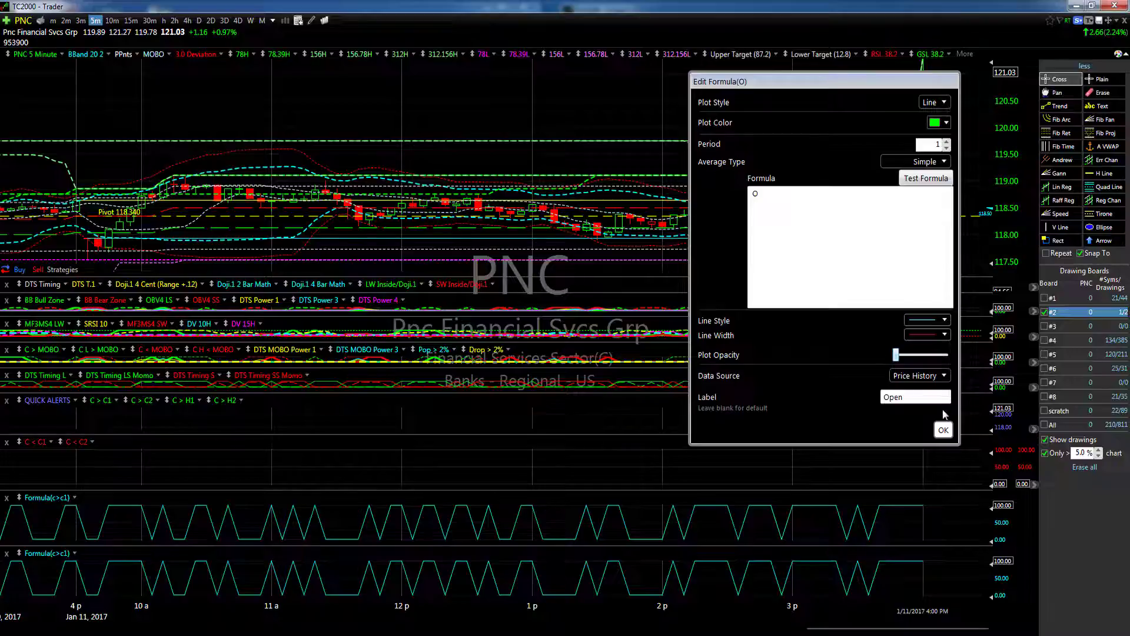
click(944, 431)
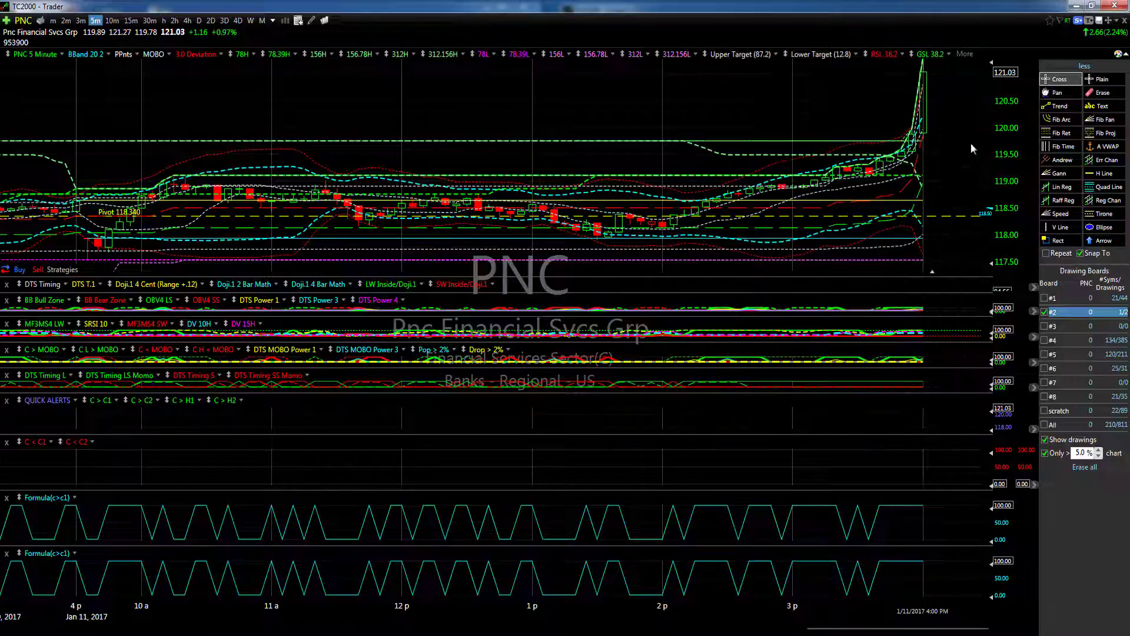
Set the green Open plot to scale with the 78H plot
click(974, 69)
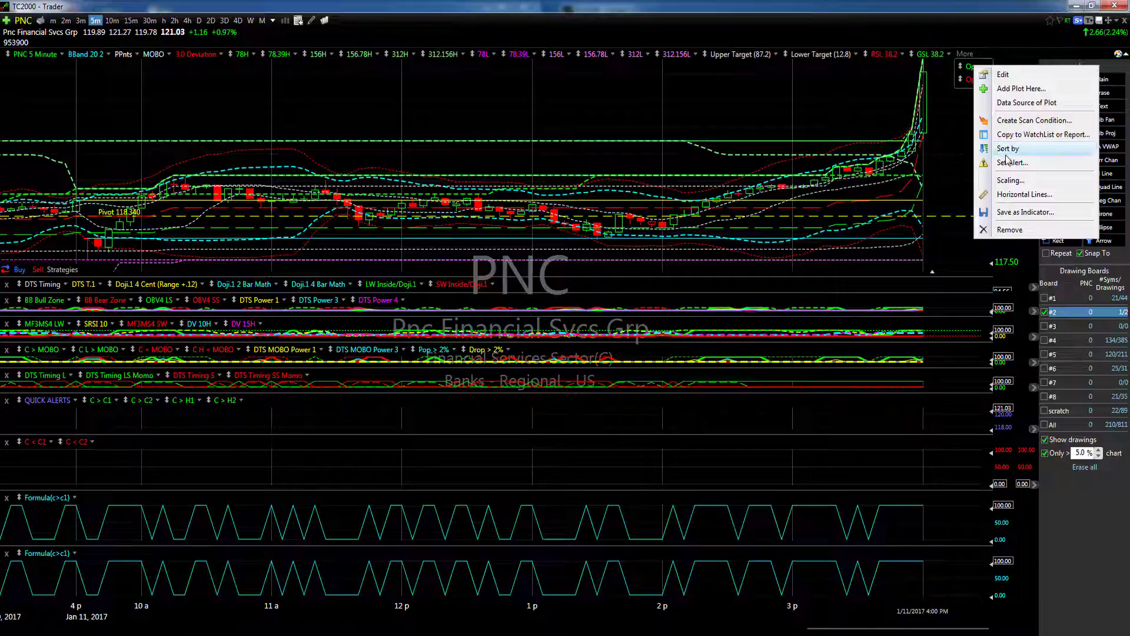
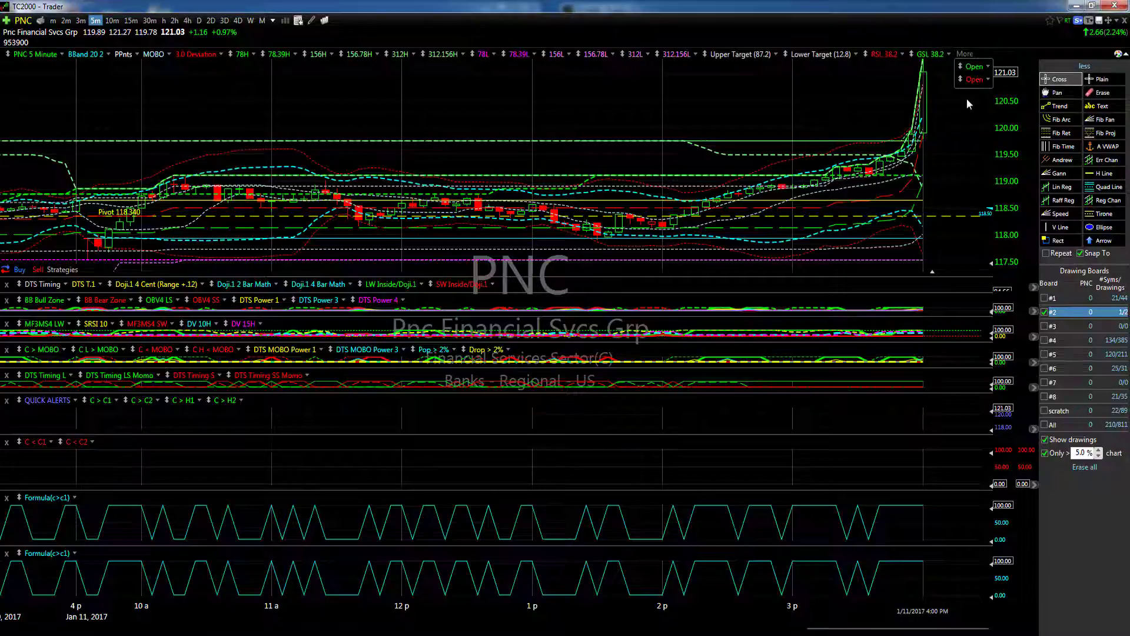
right_click(980, 67)
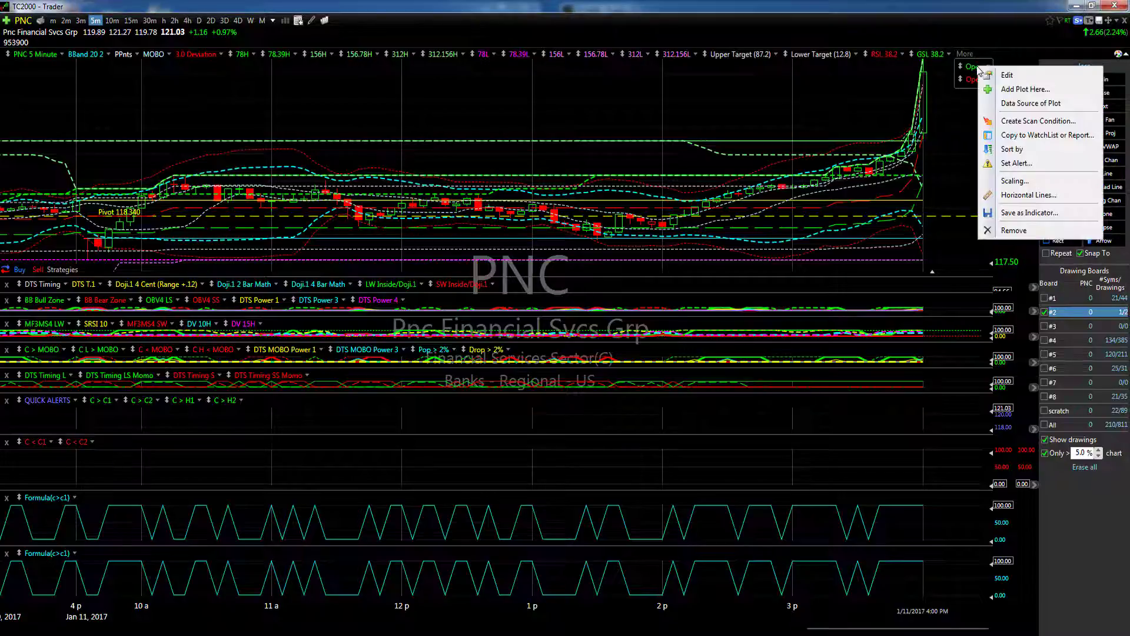
click(1005, 181)
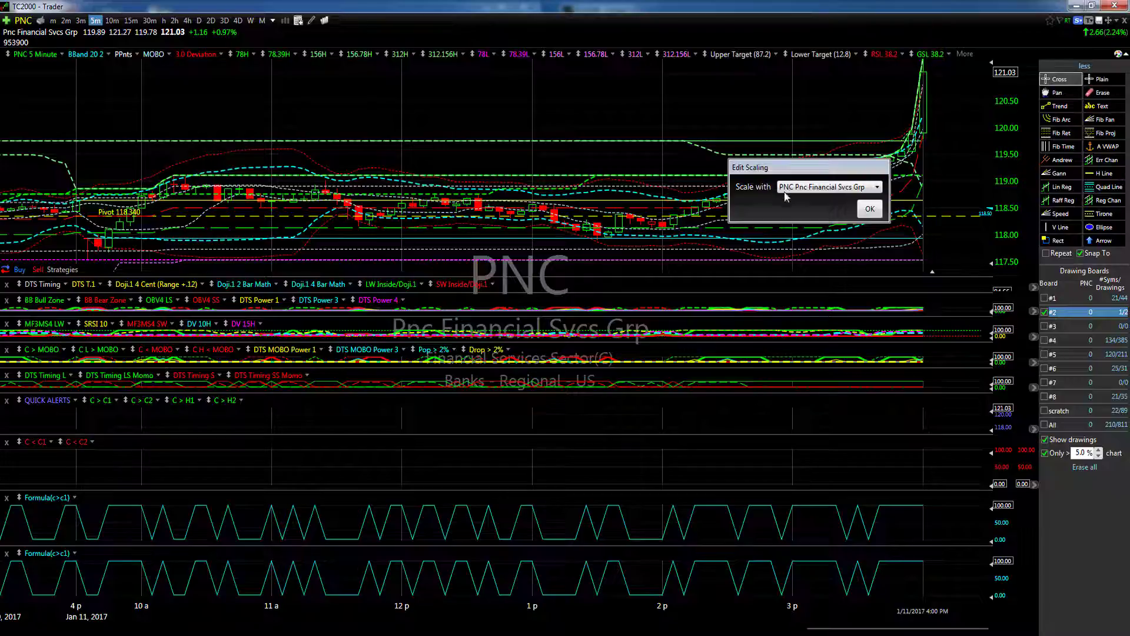
click(789, 189)
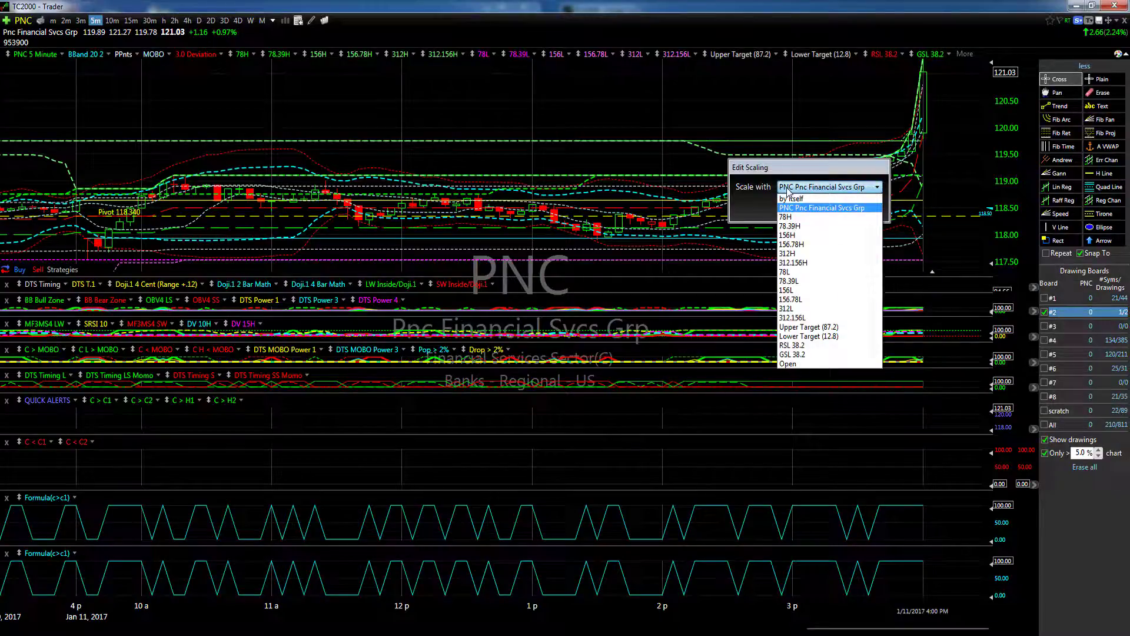
click(787, 218)
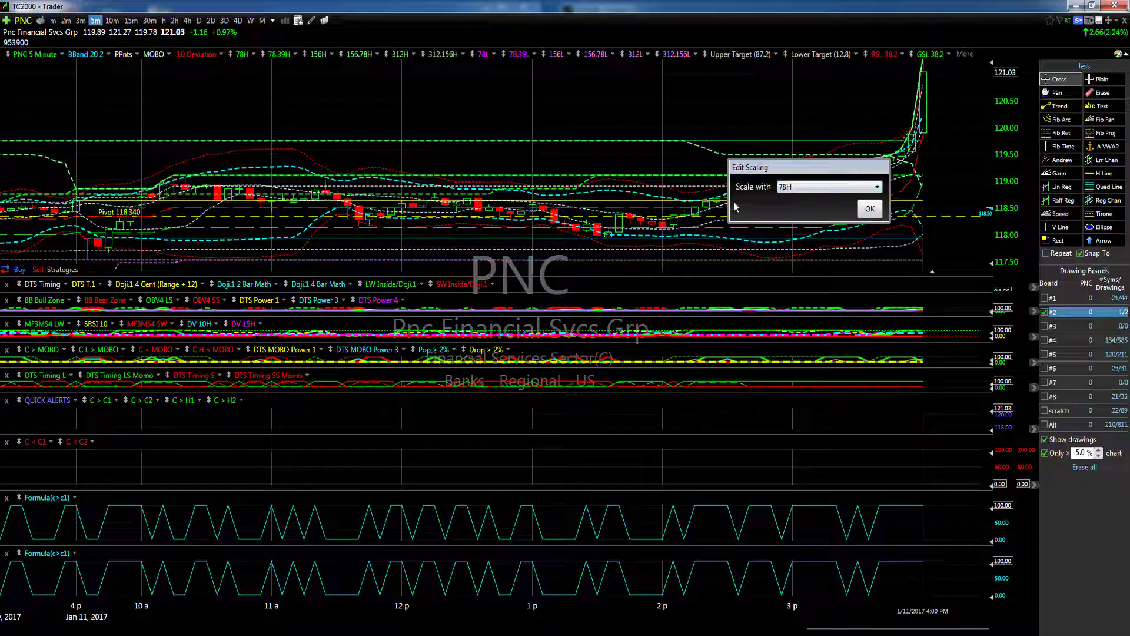
click(868, 209)
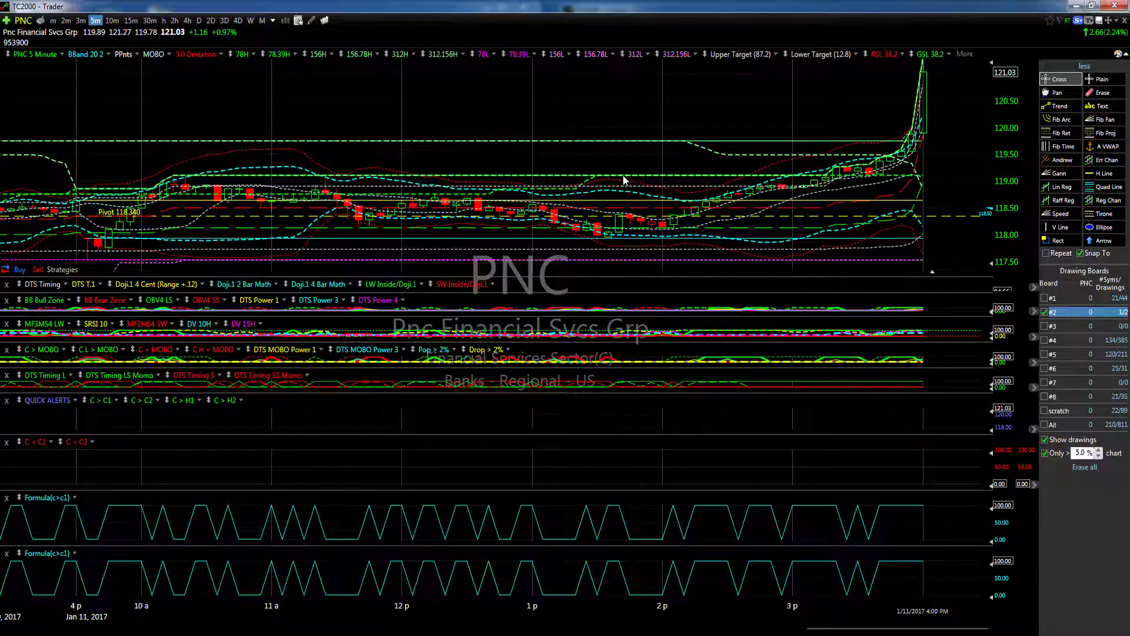
Inspect the plot values at the 1:05 PM, 1:15 PM and 3:20 PM bars, comparing the Open and 78H readings
click(543, 174)
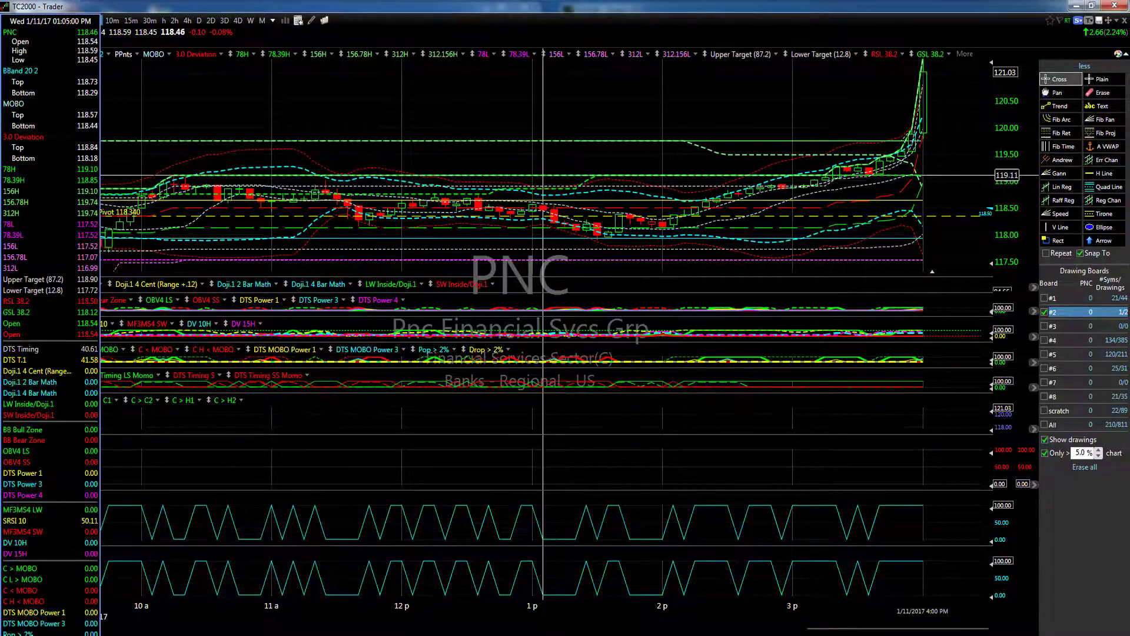
click(543, 175)
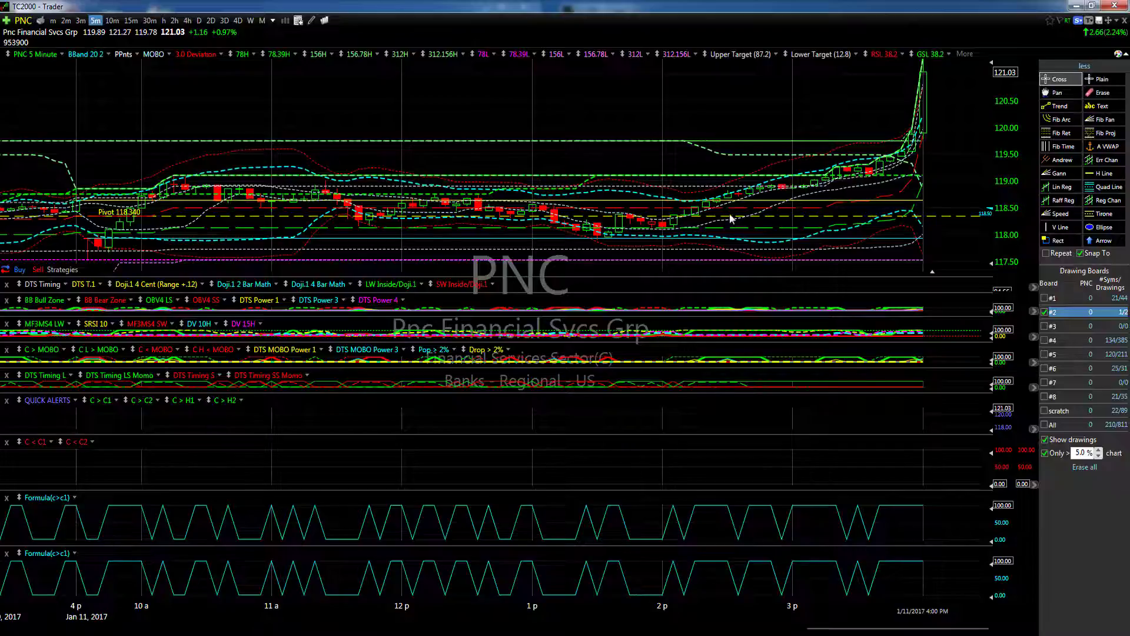
click(564, 175)
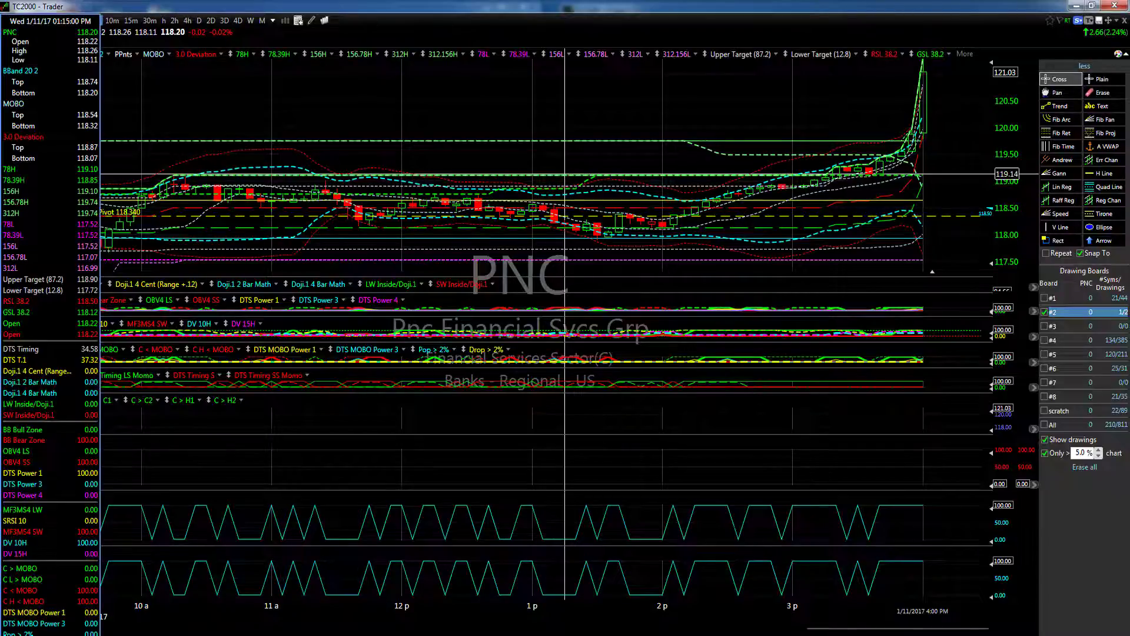
click(565, 174)
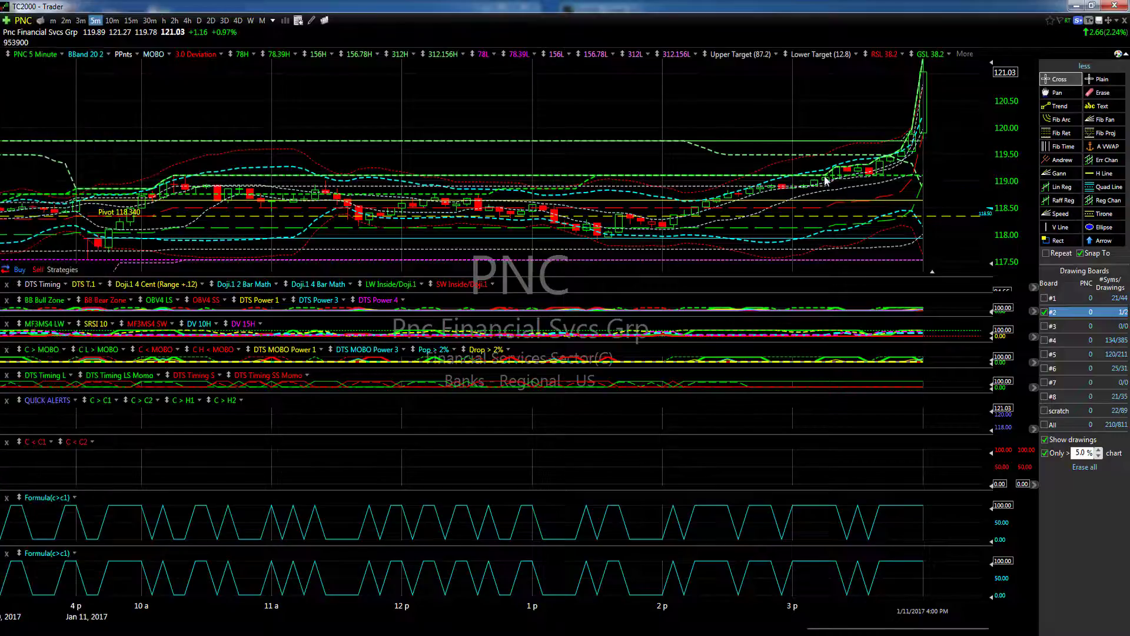
click(837, 168)
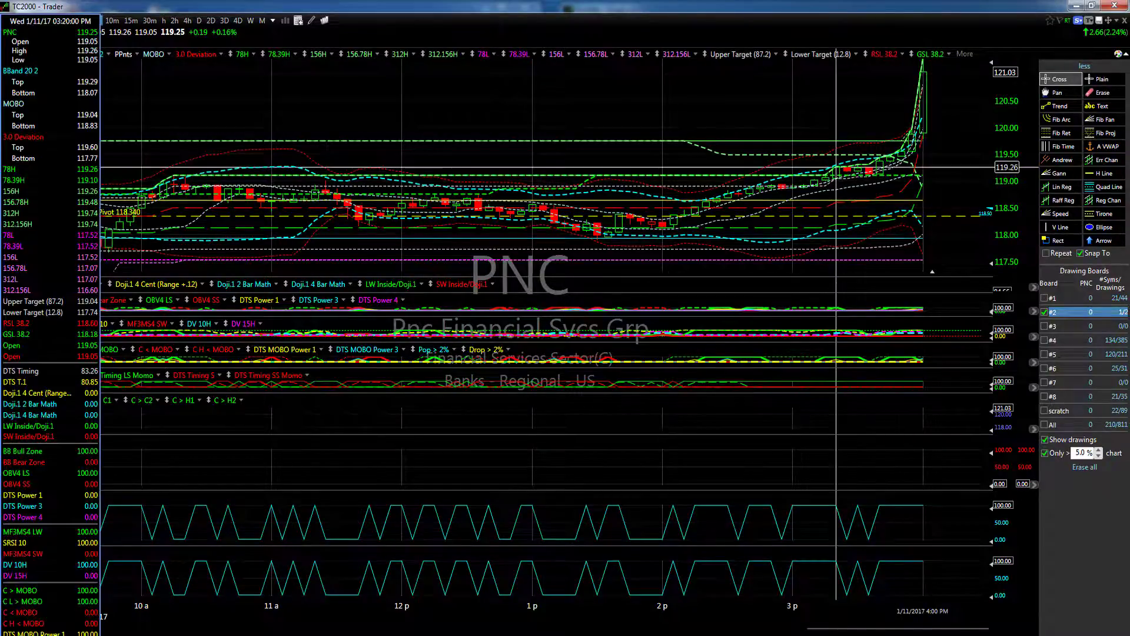
click(837, 169)
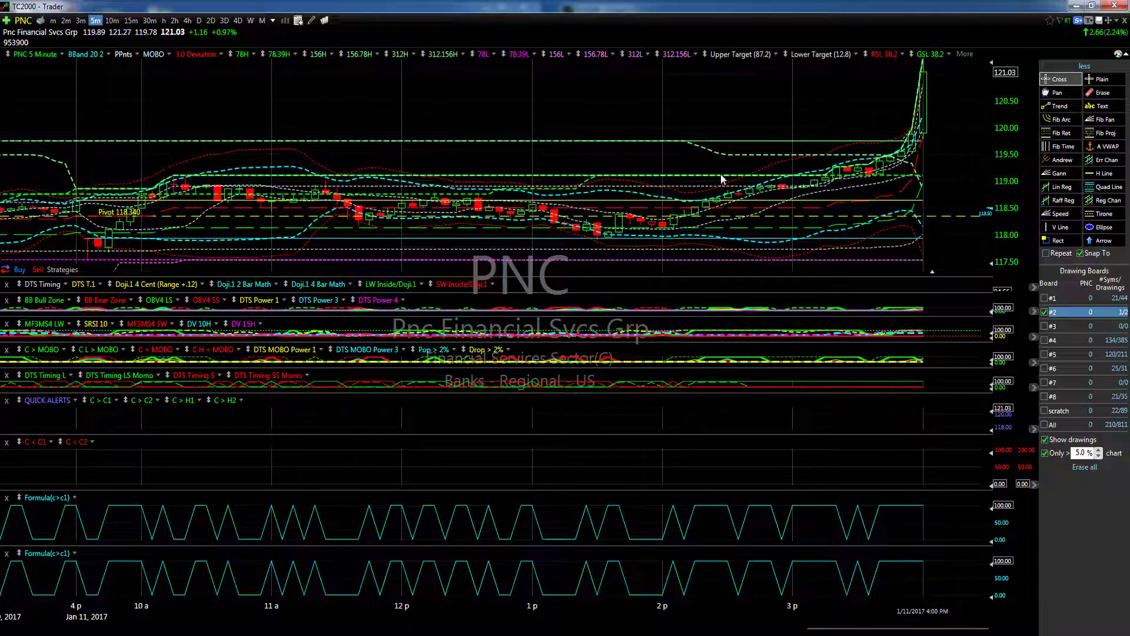
Create an alert on the green Open plot with the condition Crossing Up 78H
click(969, 54)
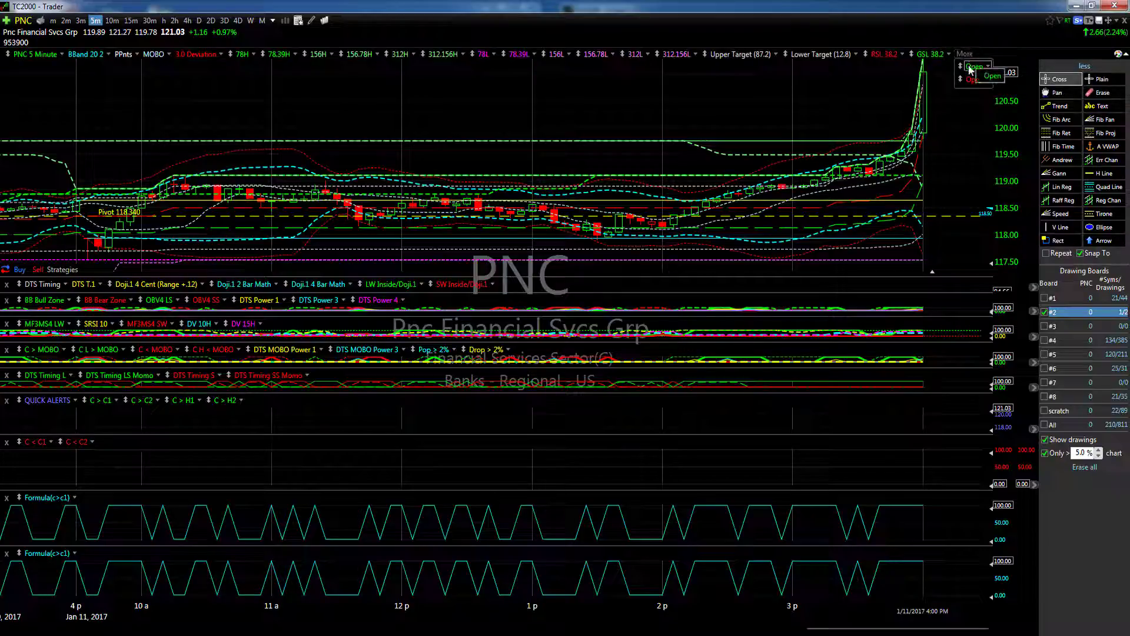
right_click(970, 69)
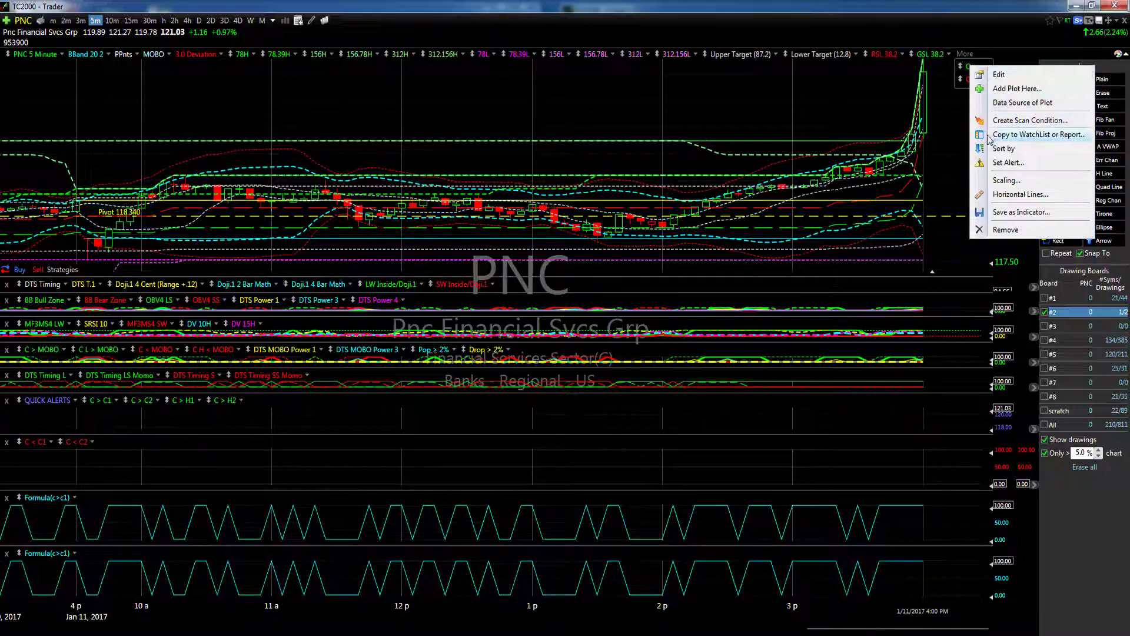
click(999, 165)
drag(998, 156, 715, 157)
click(714, 192)
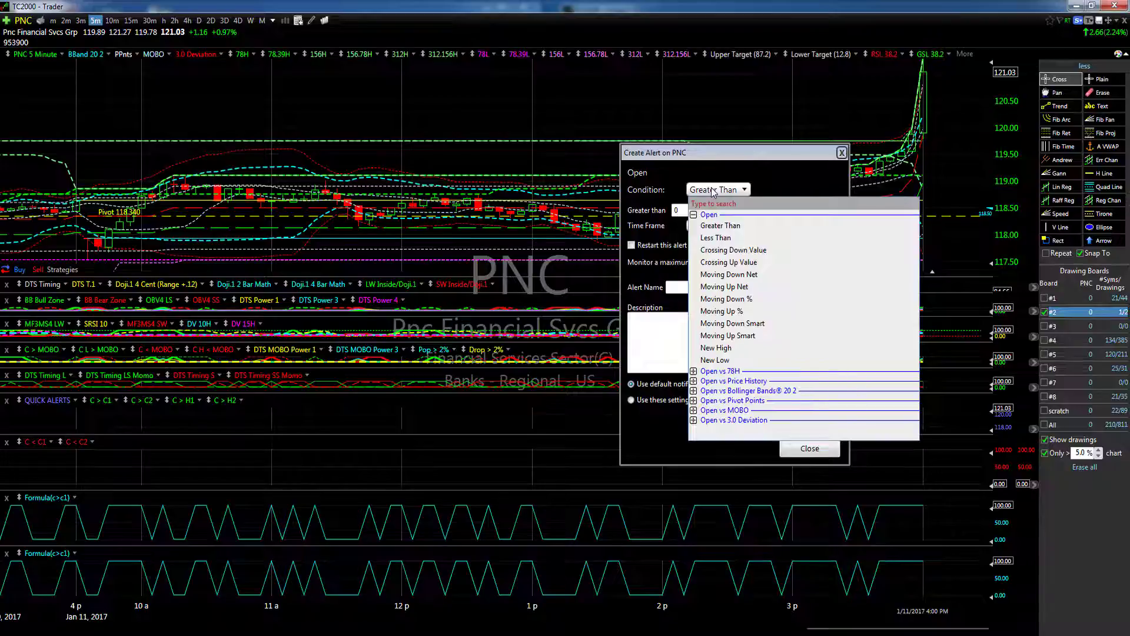
click(694, 215)
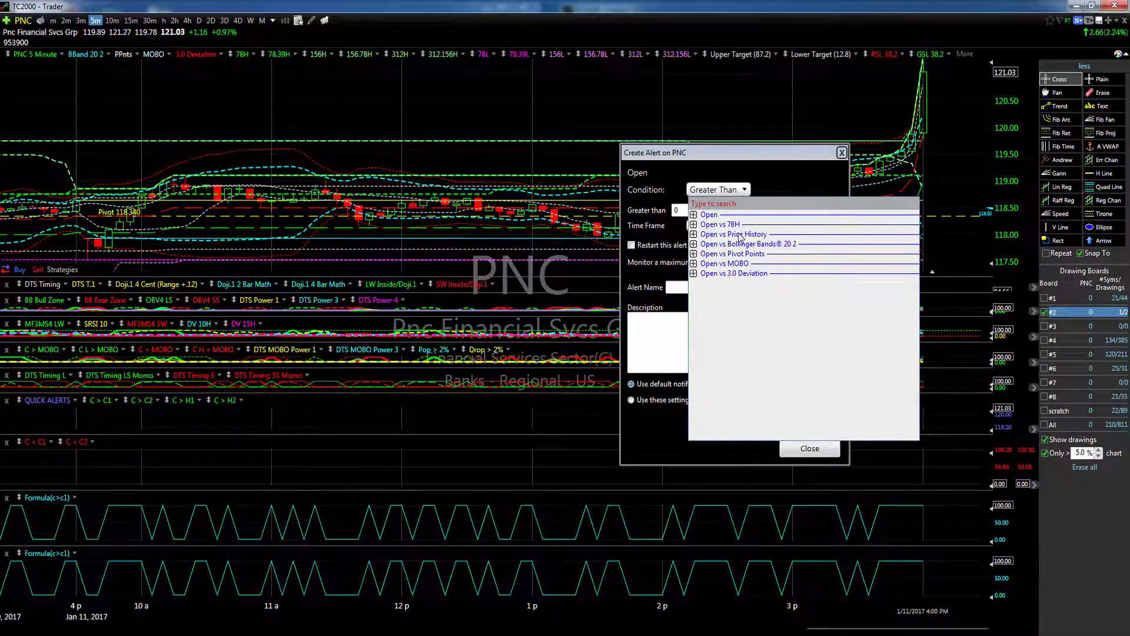
click(694, 225)
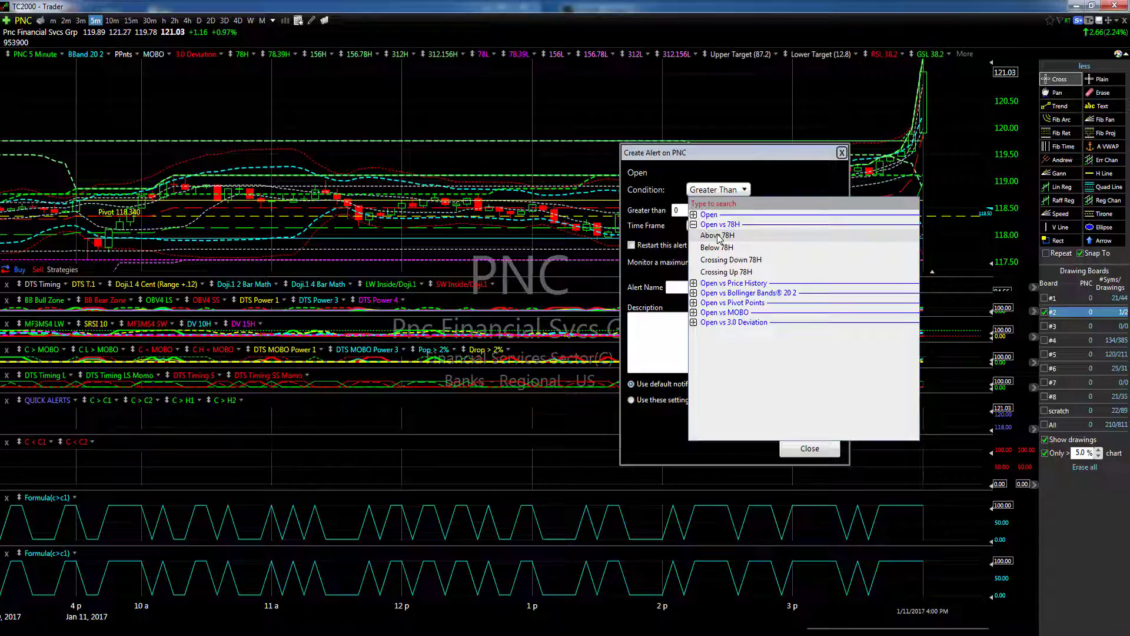
click(720, 273)
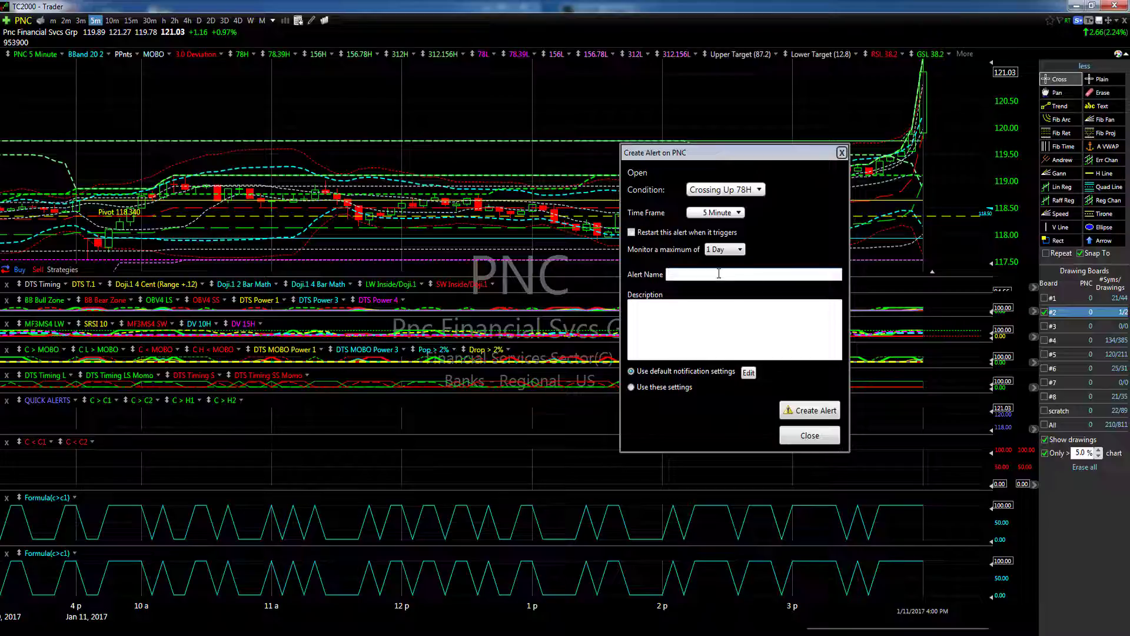
click(793, 411)
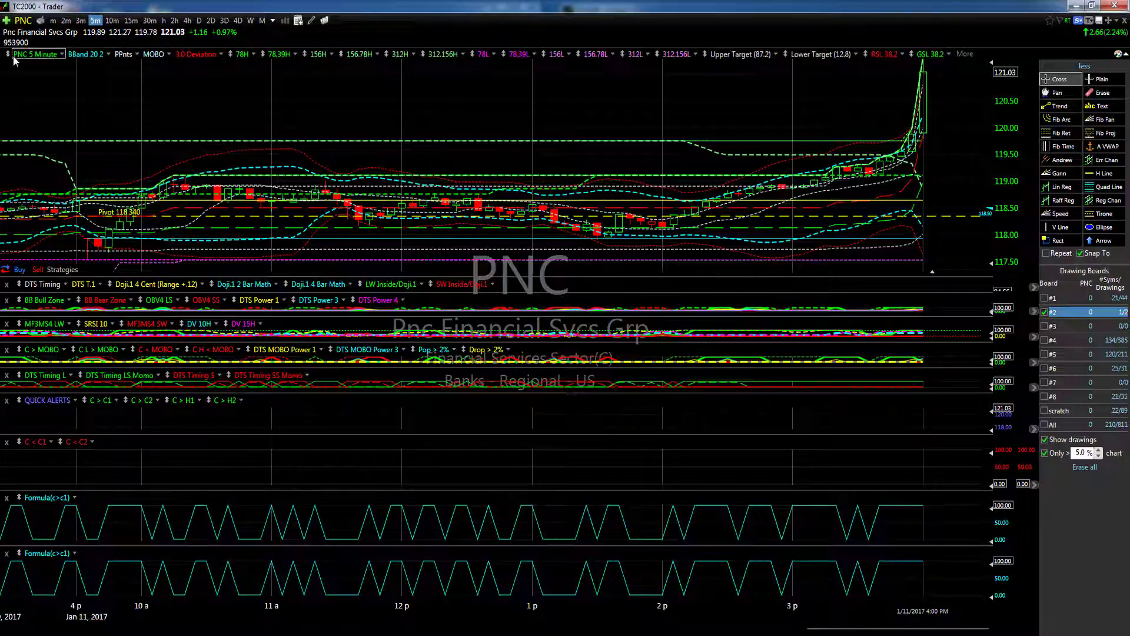
click(6, 19)
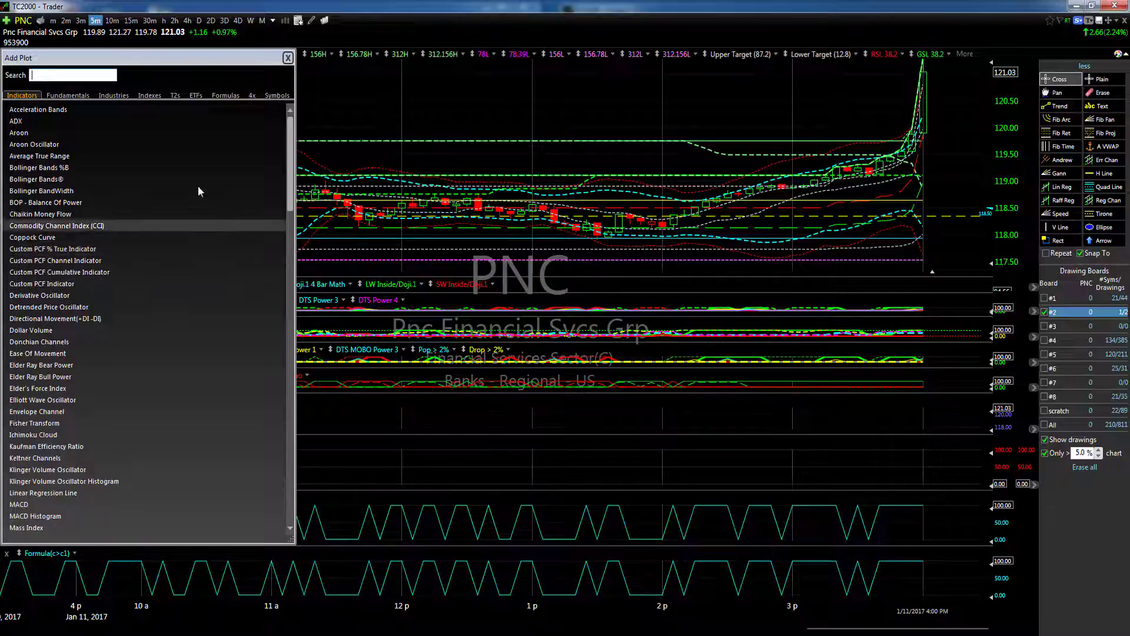
click(342, 126)
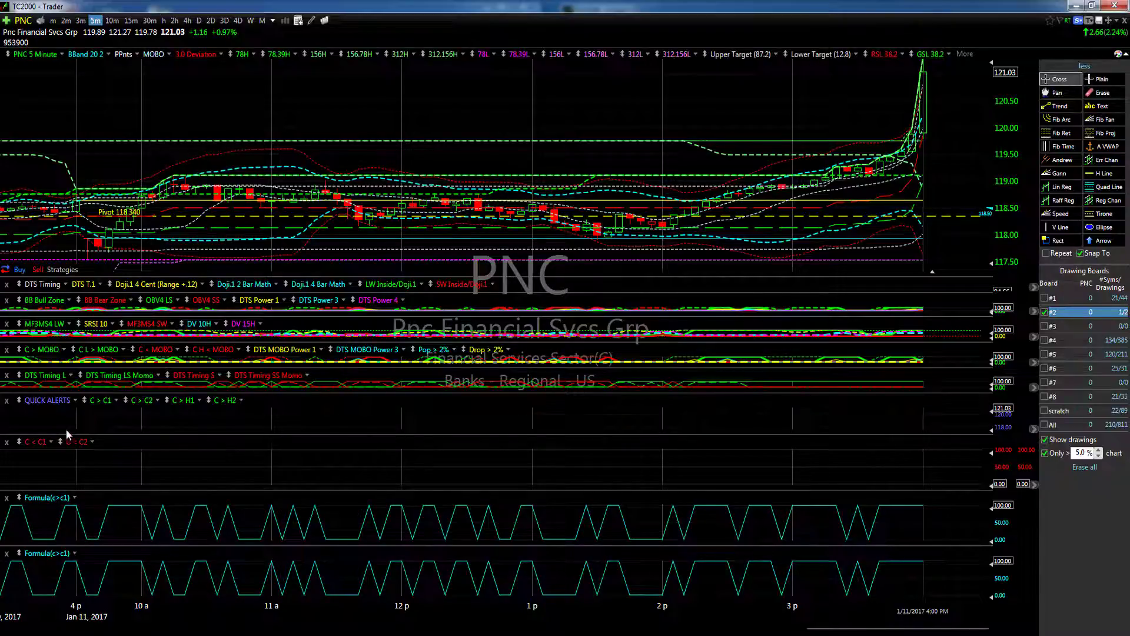
Change the Boolean formula of the upper Formula(c>c1) plot to C < L1
right_click(53, 504)
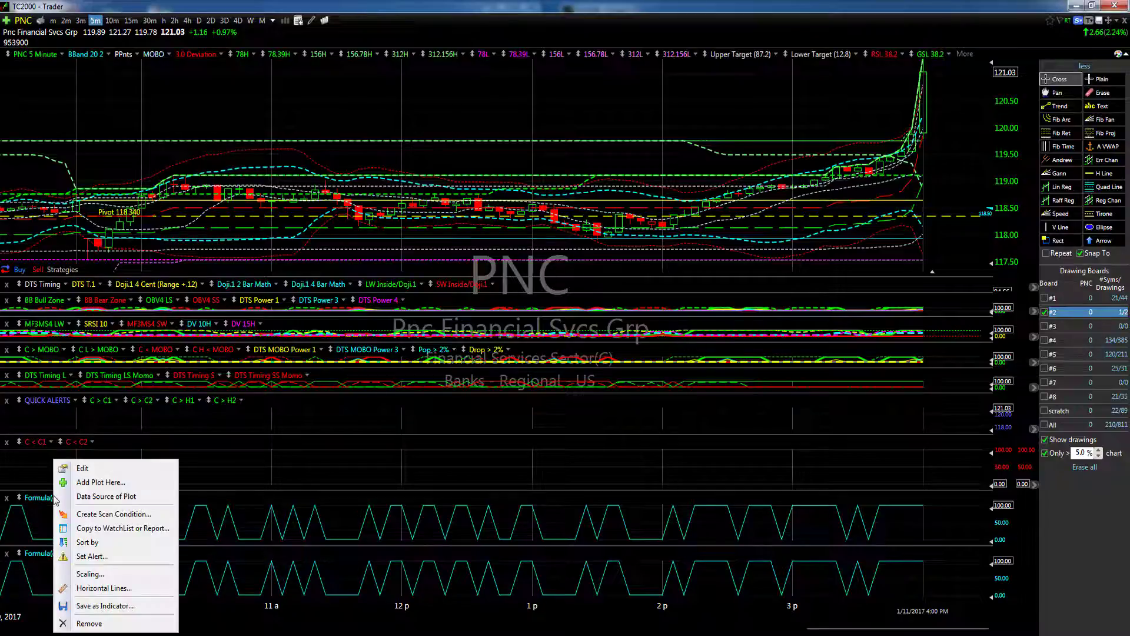
click(83, 469)
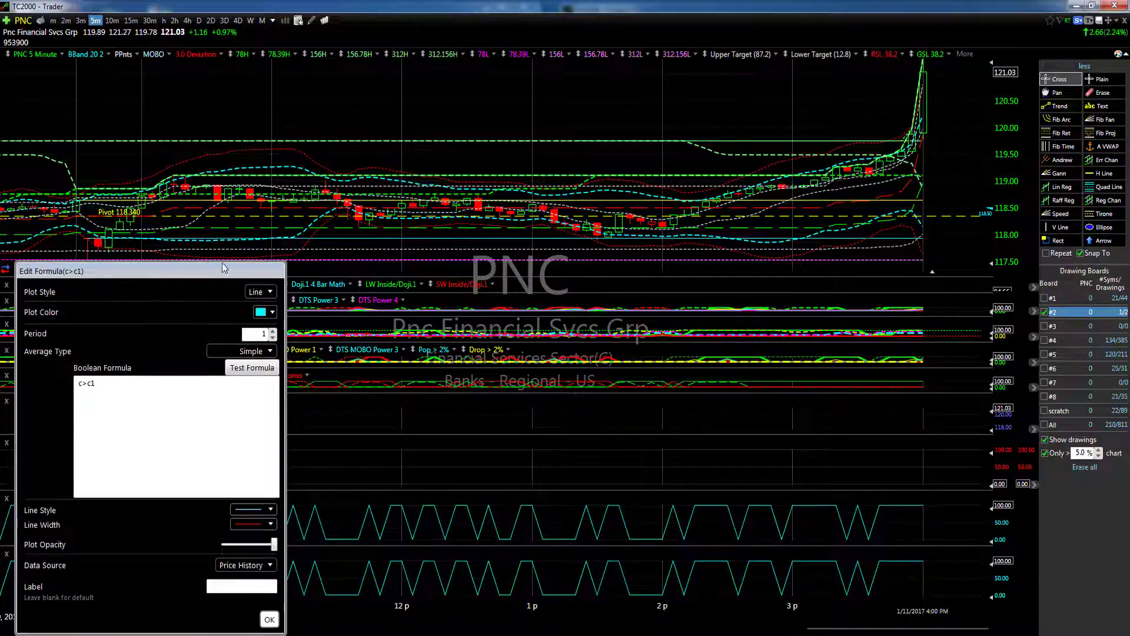
drag(214, 272, 490, 252)
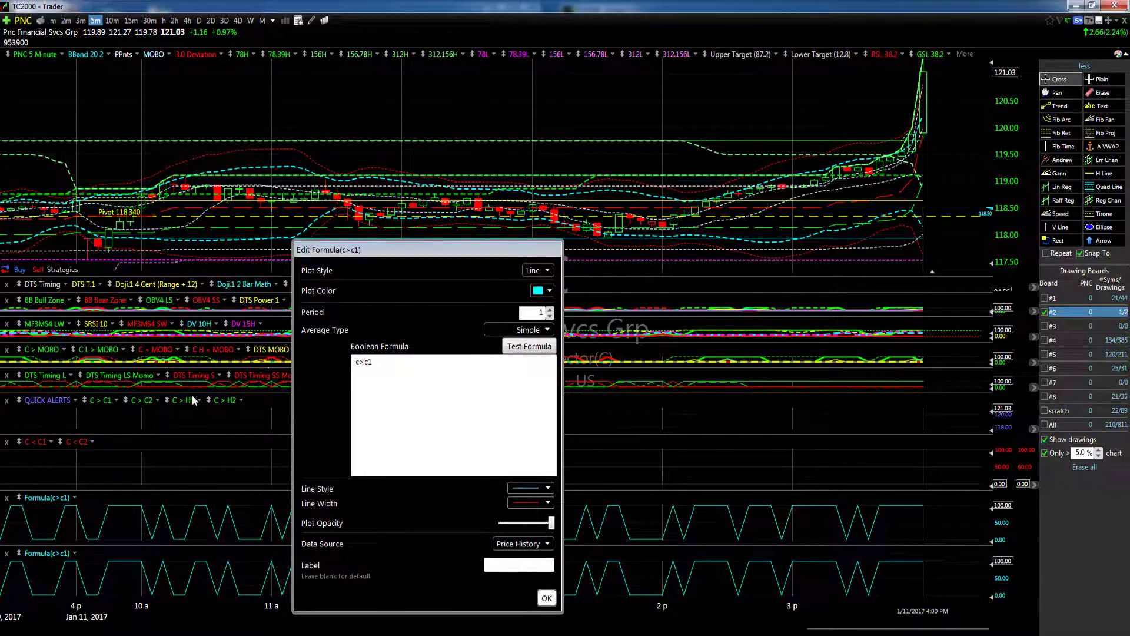
click(397, 371)
key(ctrl+a)
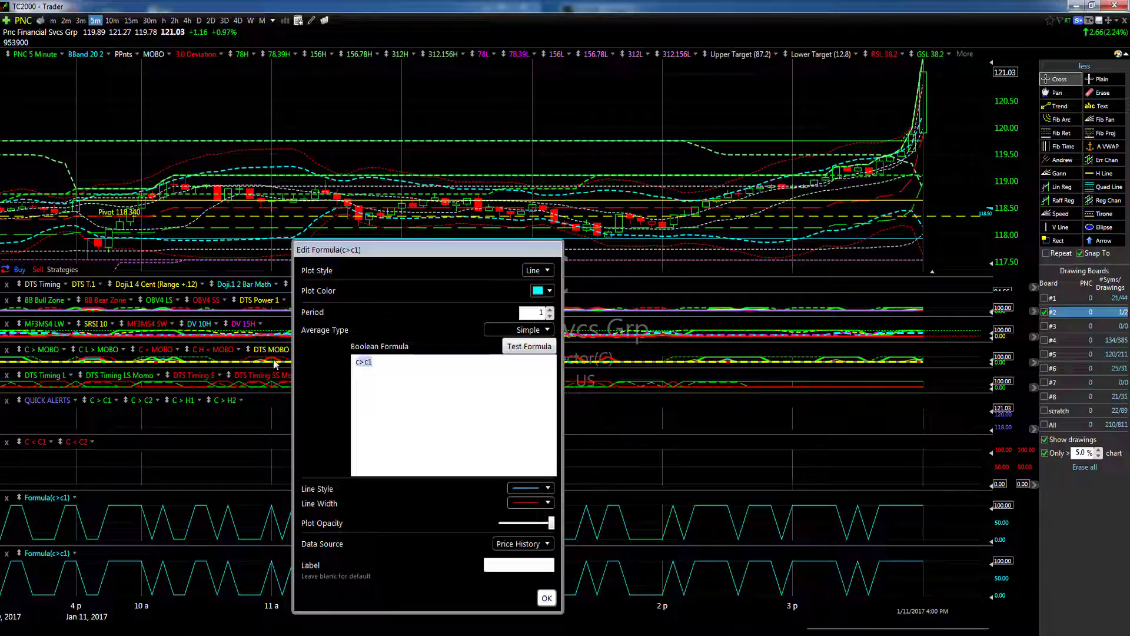
text(C < C2)
key(BackSpace)
key(BackSpace)
text(L)
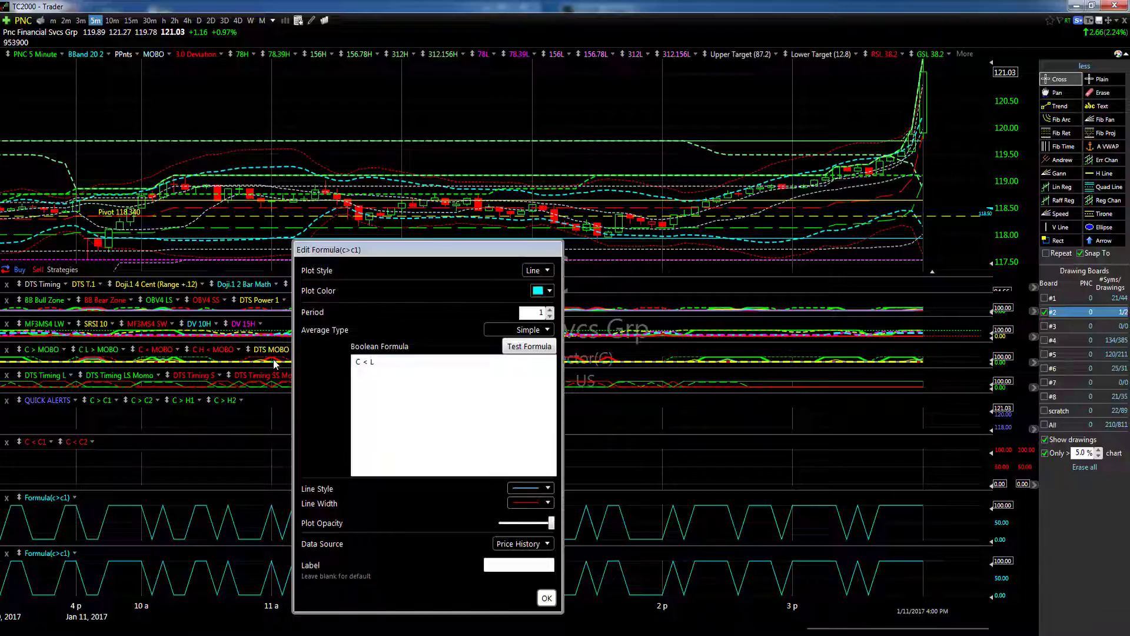
text(1)
Copy the formula text C < L1 into the plot's label and accept the edit
key(ctrl+a)
key(ctrl+c)
click(501, 566)
key(ctrl+v)
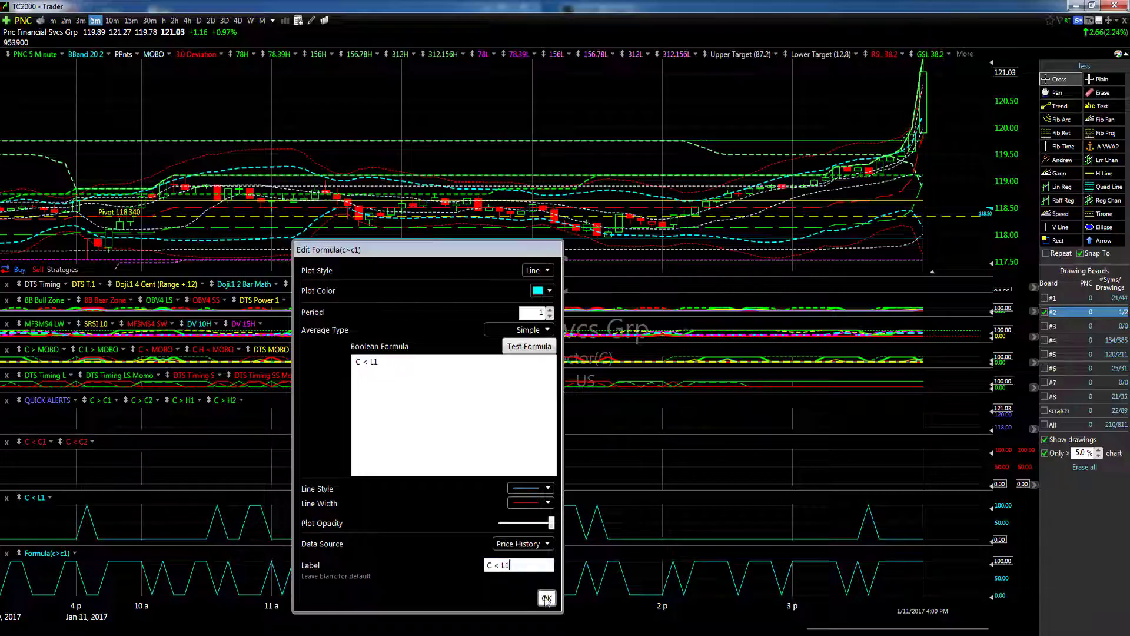
key(ctrl+a)
key(Return)
Color the C < L1 plot red
right_click(41, 500)
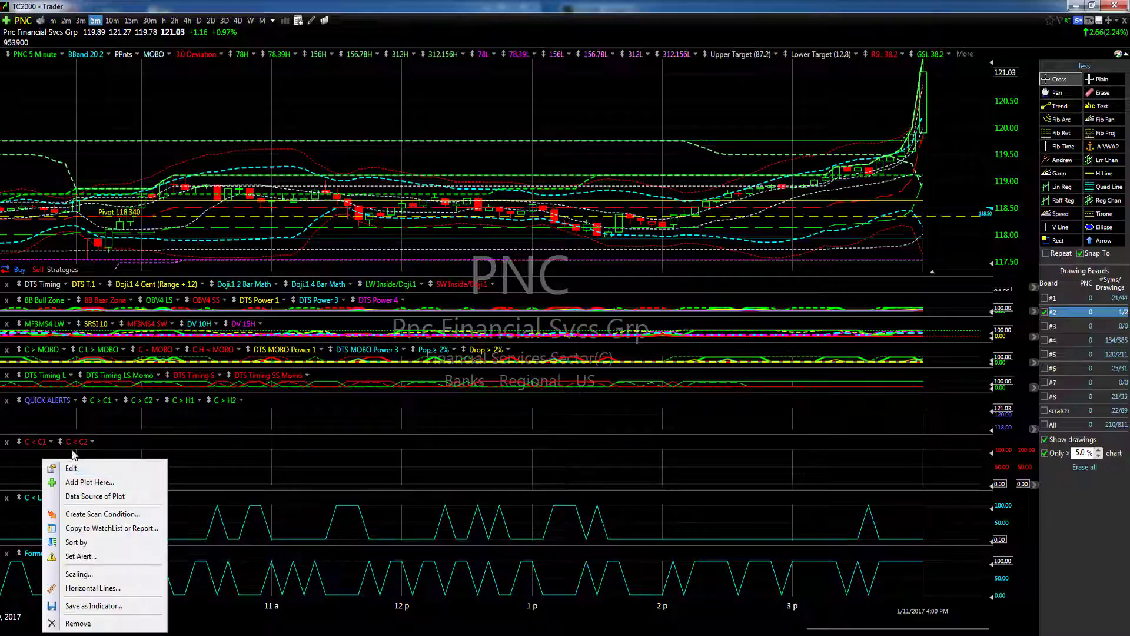
click(73, 468)
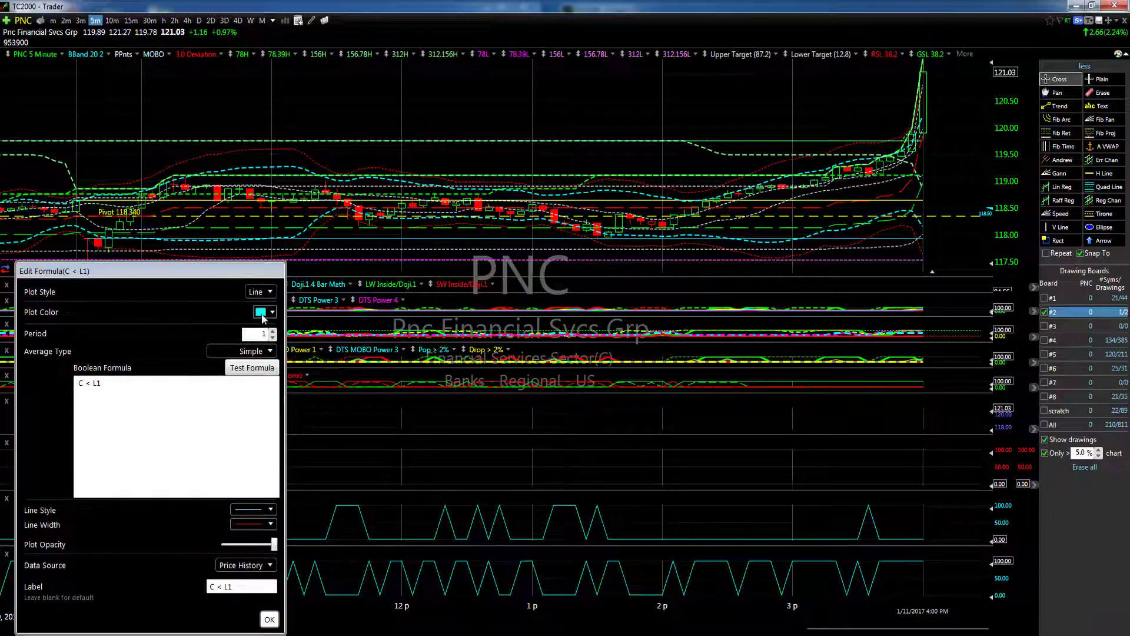
click(264, 312)
click(283, 388)
click(269, 619)
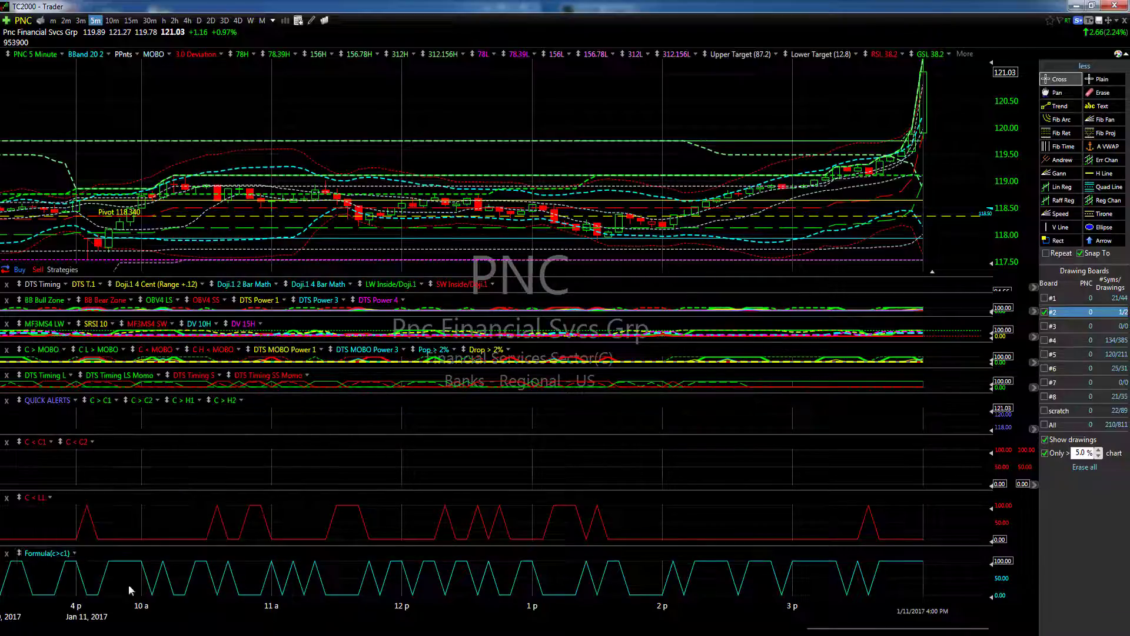
Change the Boolean formula of the remaining Formula(c>c1) plot to C < L2
click(19, 553)
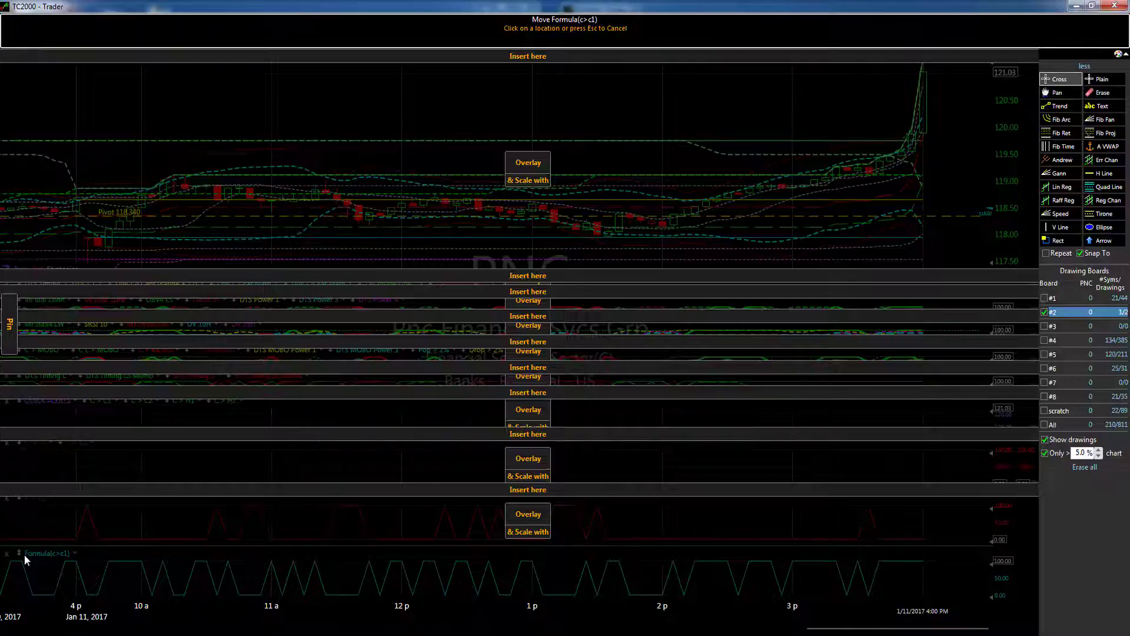
key(Escape)
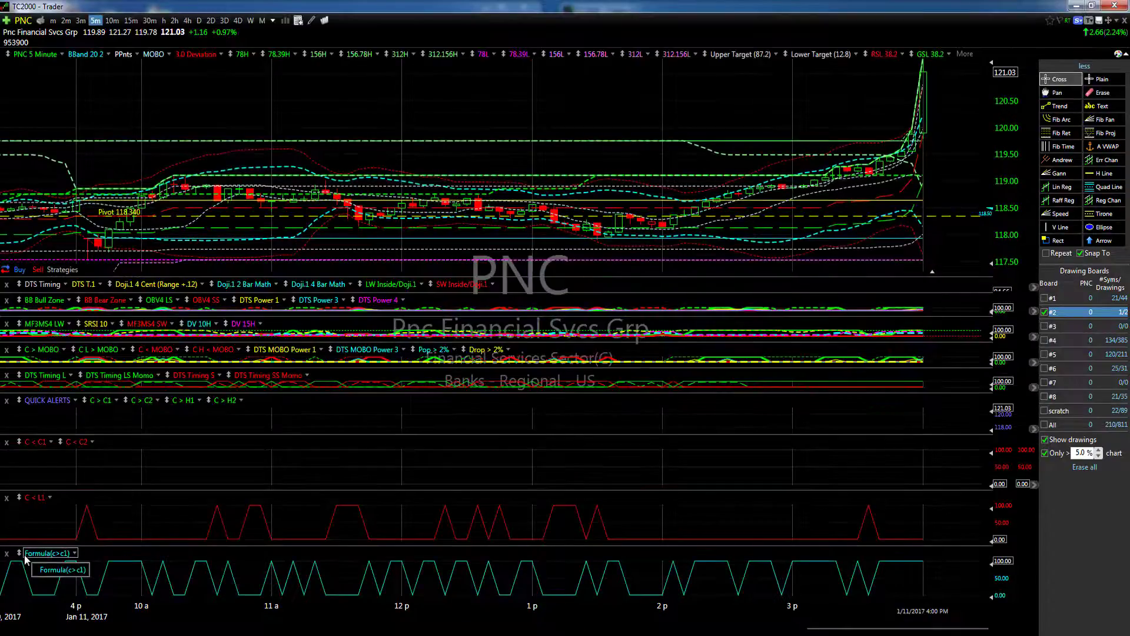
right_click(45, 555)
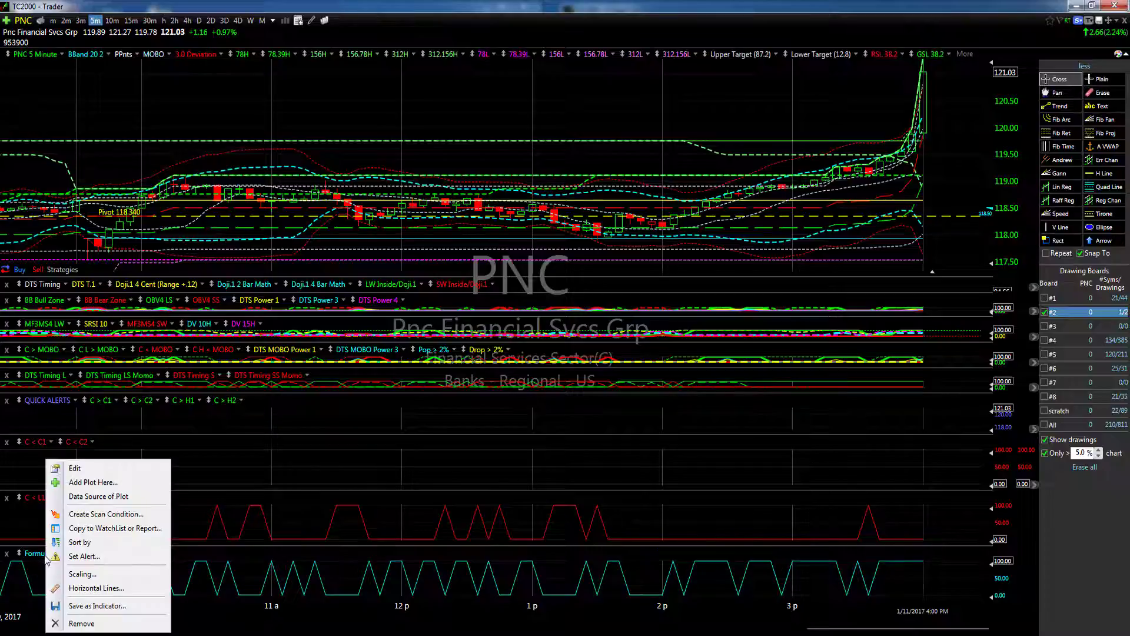
click(81, 468)
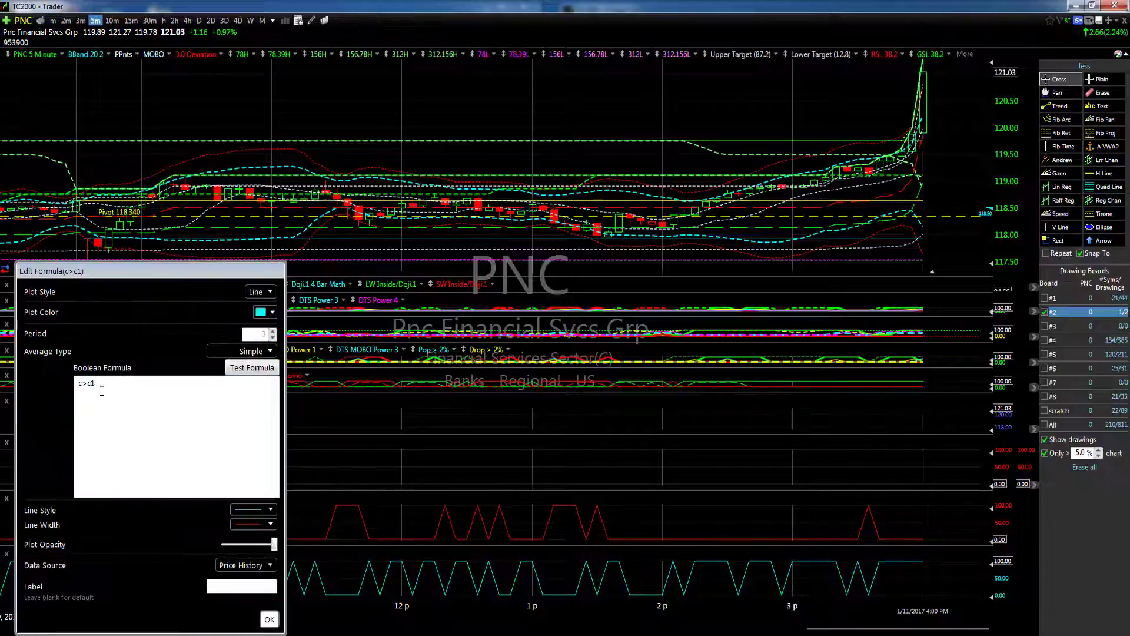
drag(102, 391, 19, 386)
text(C < L2)
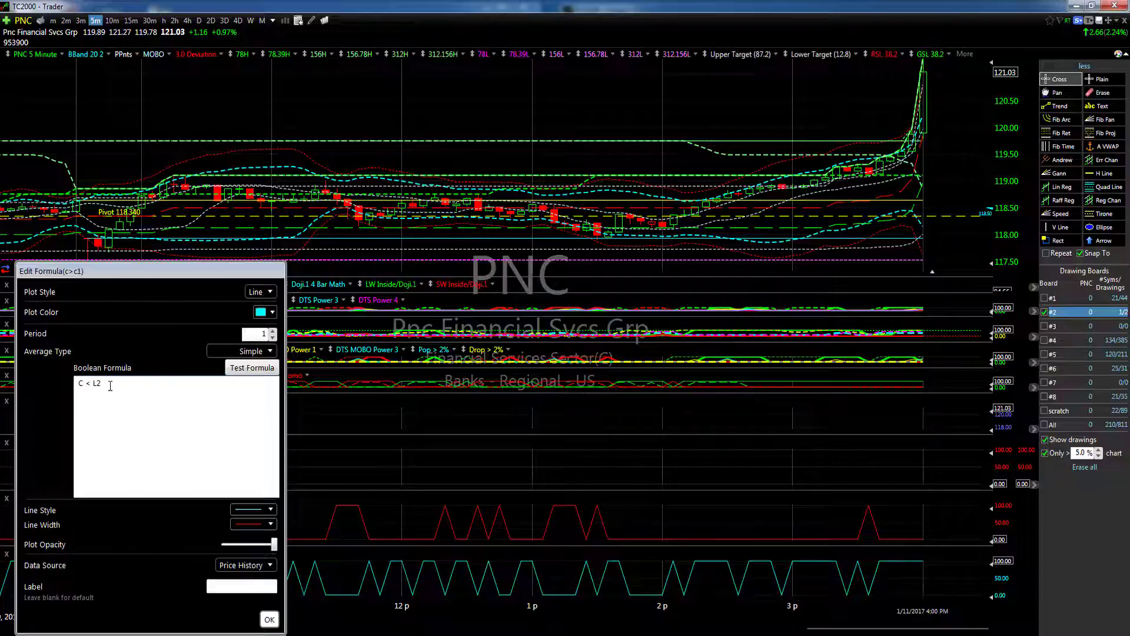
Copy the formula text C < L2 into the plot's label
drag(110, 385, 23, 391)
key(ctrl+c)
click(236, 587)
key(ctrl+v)
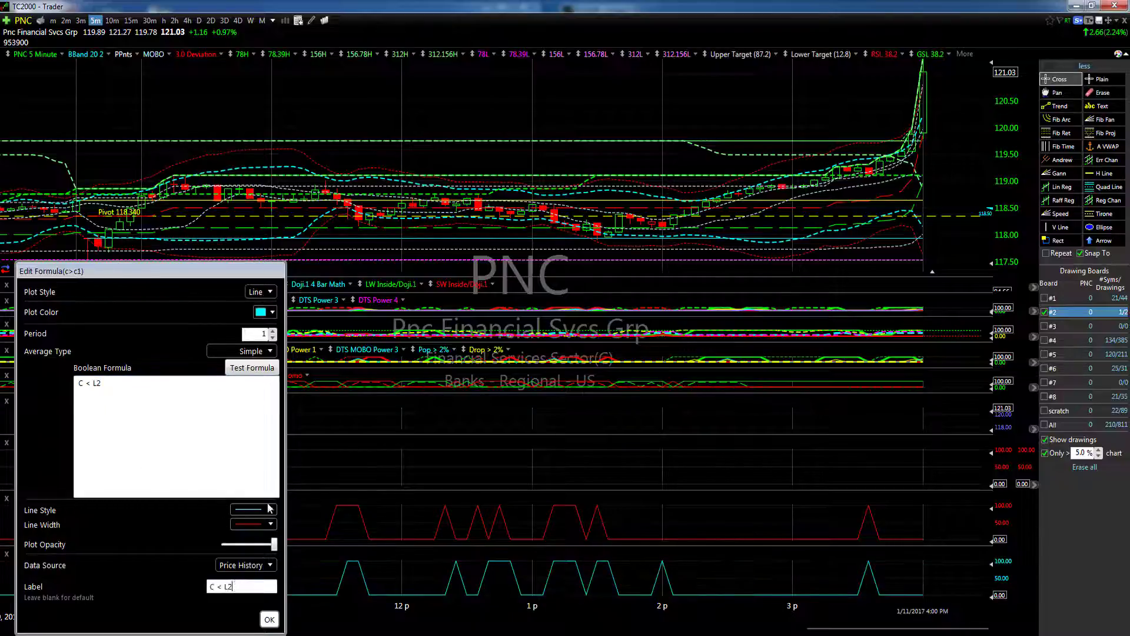
Reduce the C < L2 plot's opacity to the minimum, color it red and accept the edit
click(237, 544)
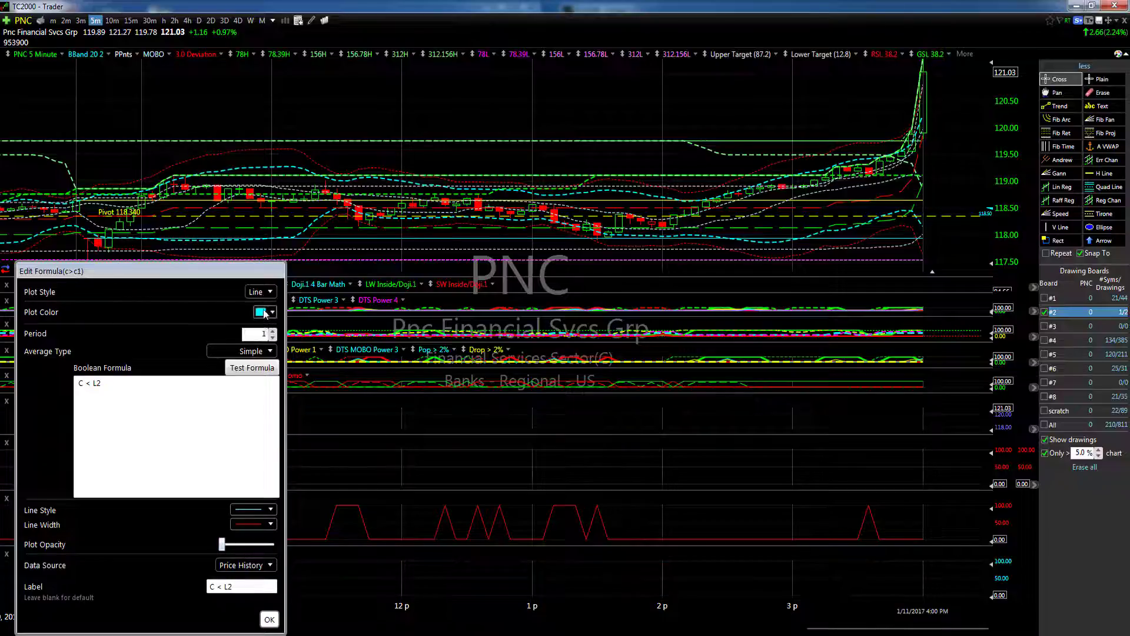
click(273, 312)
click(285, 398)
click(269, 620)
Overlay C < L2 on the C < L1 plot, and move their combined pane onto the C < C1 and C < C2 pane
drag(19, 553, 517, 517)
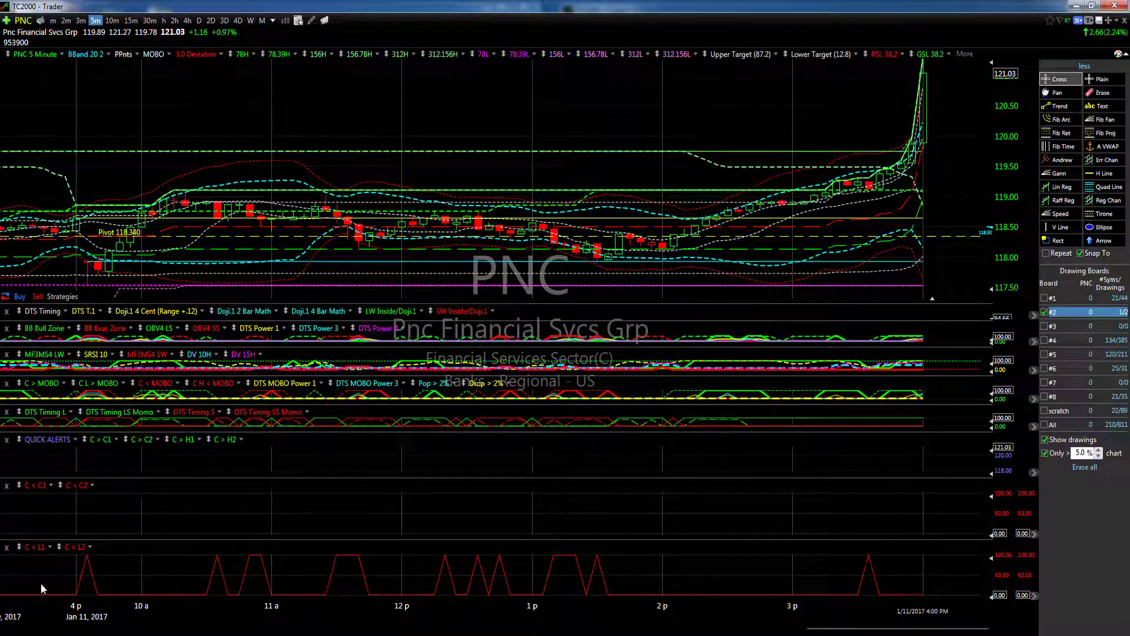
click(18, 547)
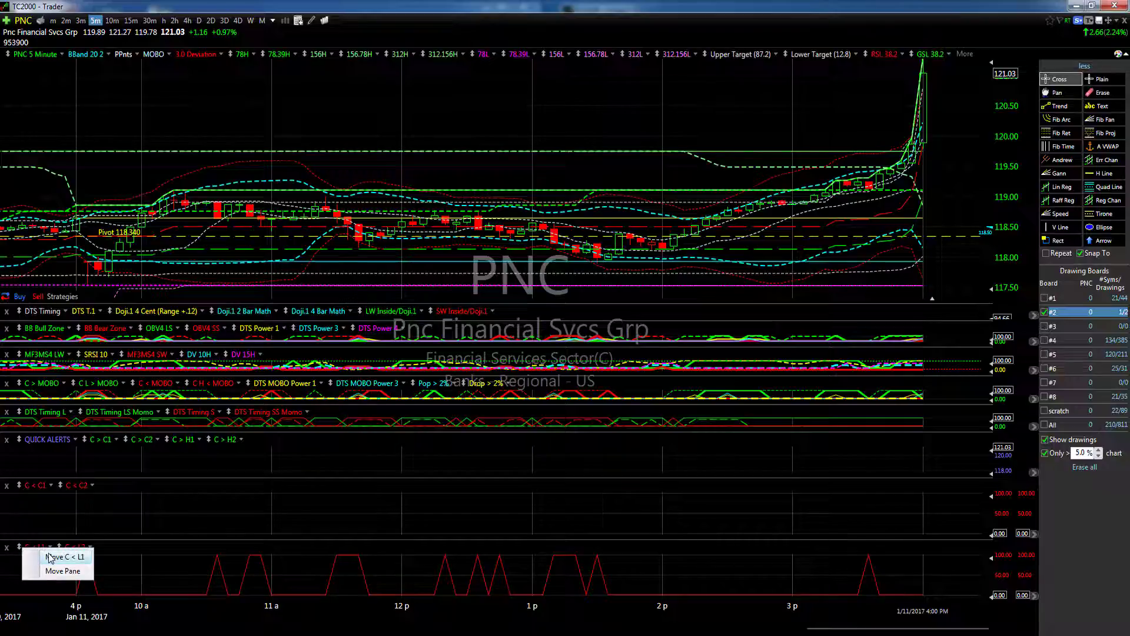
click(69, 574)
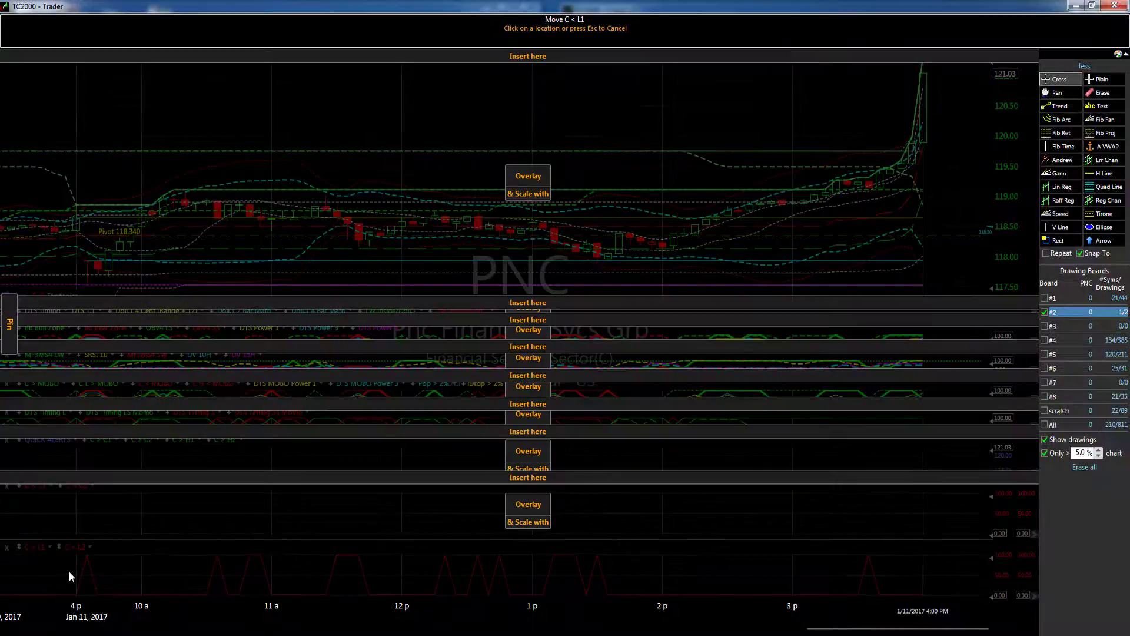
click(524, 505)
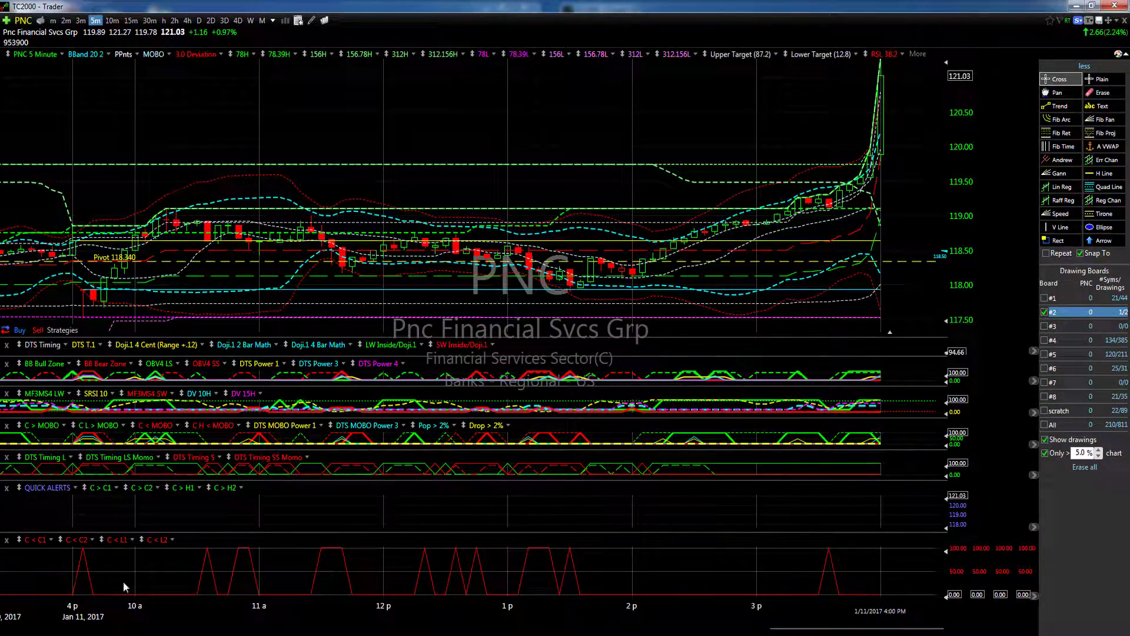
Check the formula, label and opacity settings of the C < L2, C < C2 and C < C1 plots
click(157, 540)
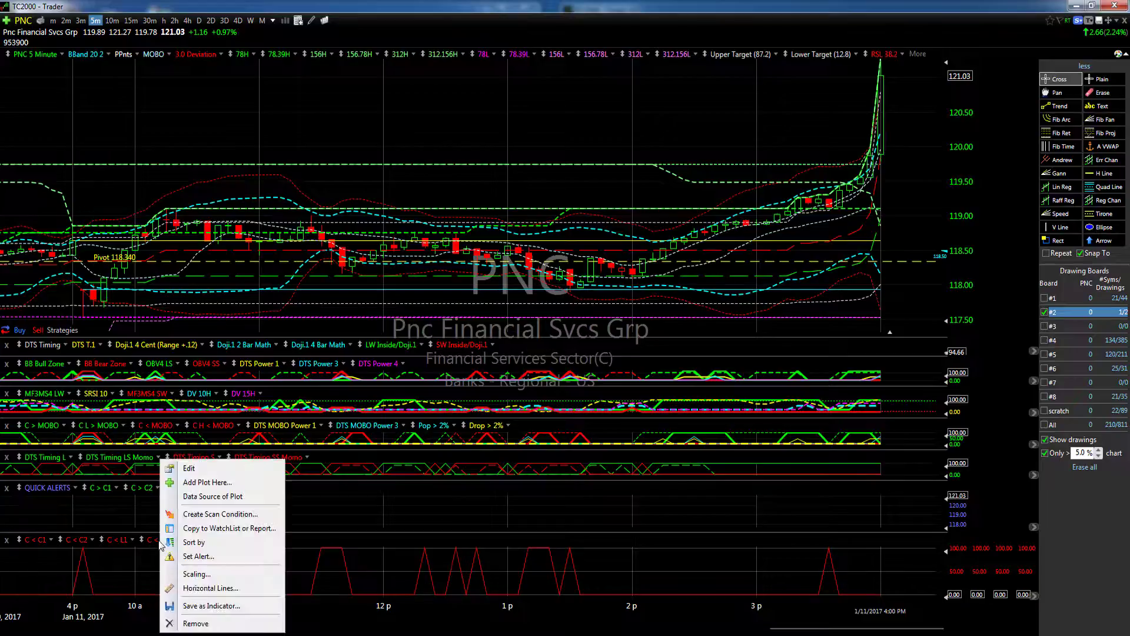
click(191, 472)
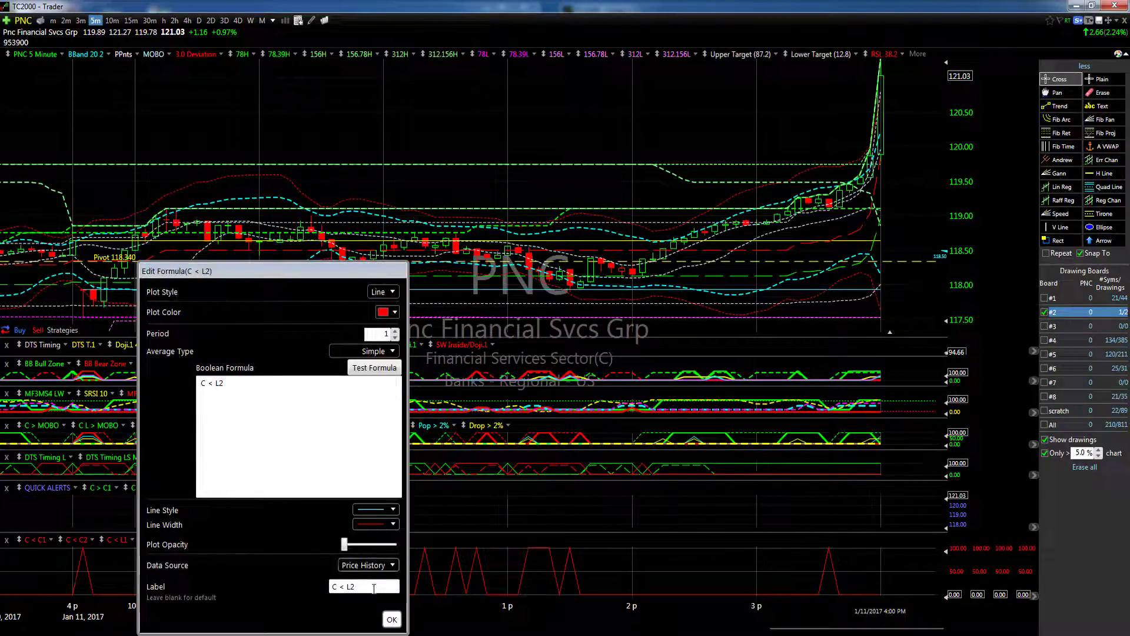
click(392, 619)
right_click(59, 550)
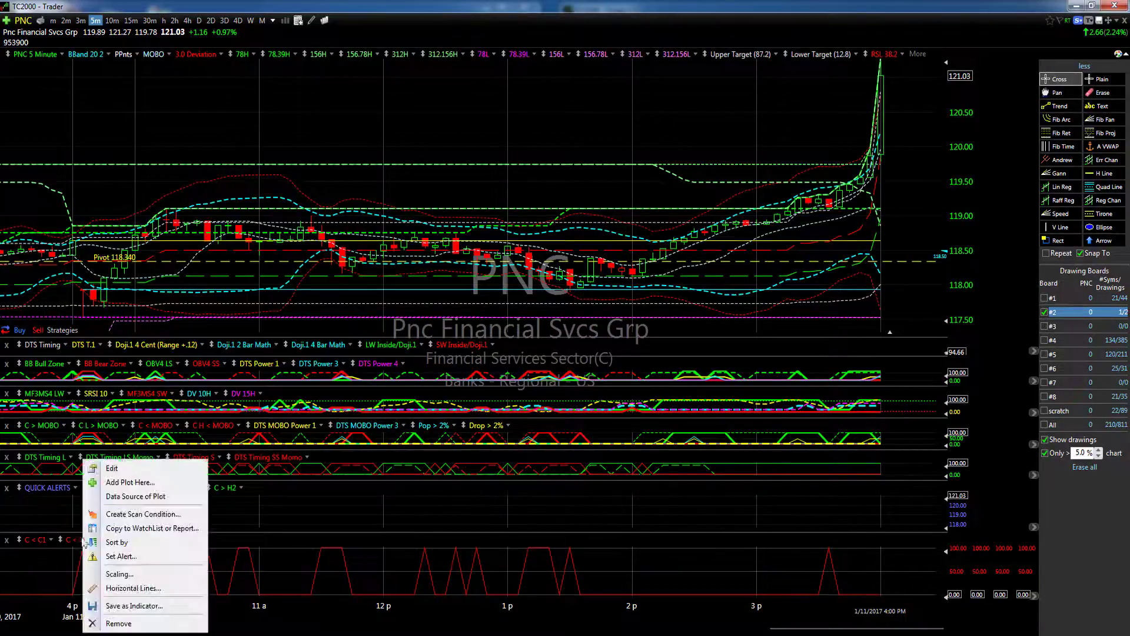
click(203, 550)
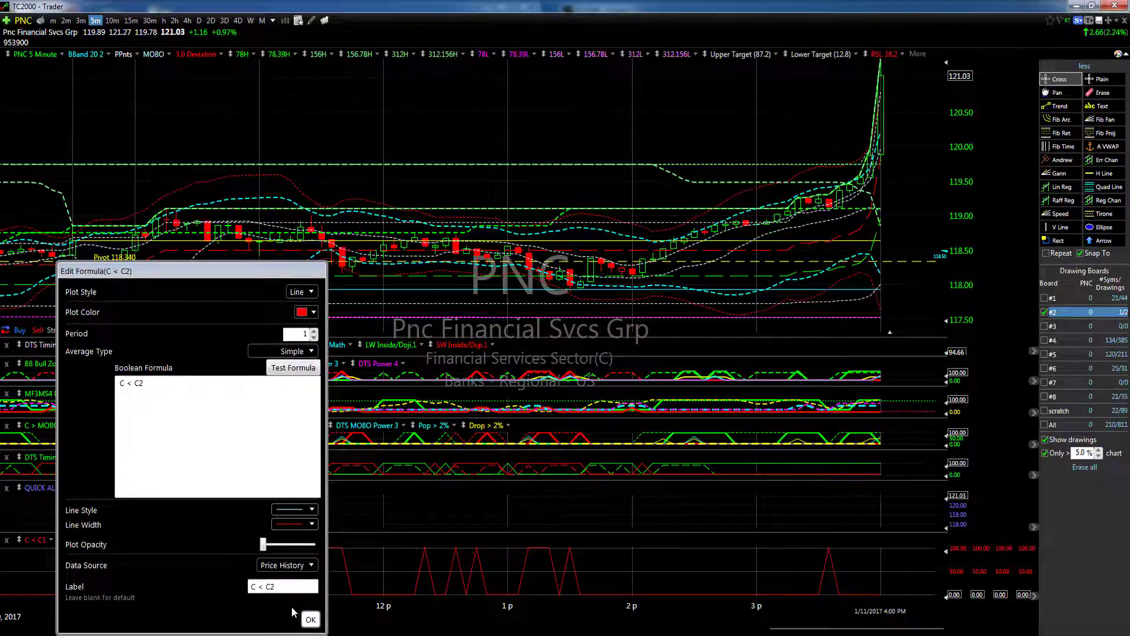
click(310, 620)
right_click(33, 542)
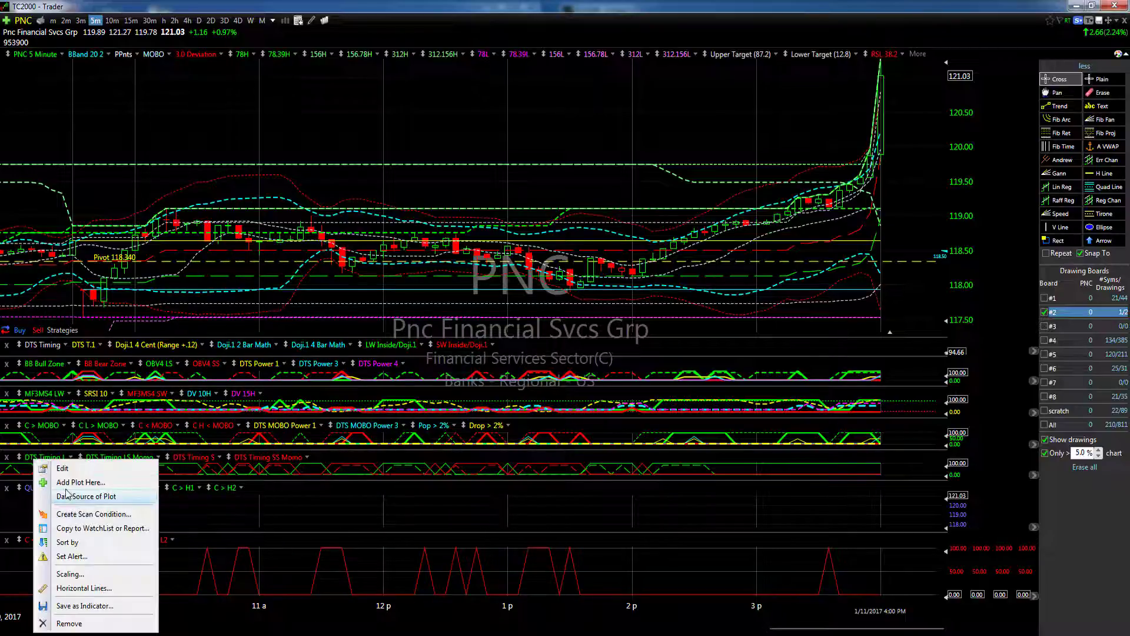
click(62, 469)
click(269, 620)
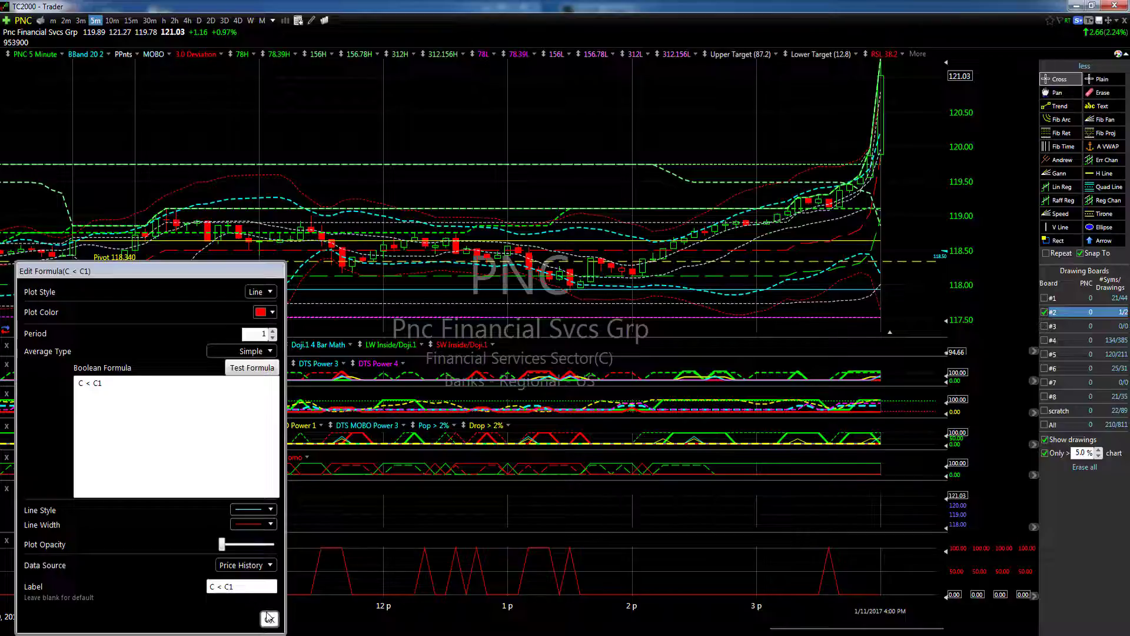
right_click(164, 543)
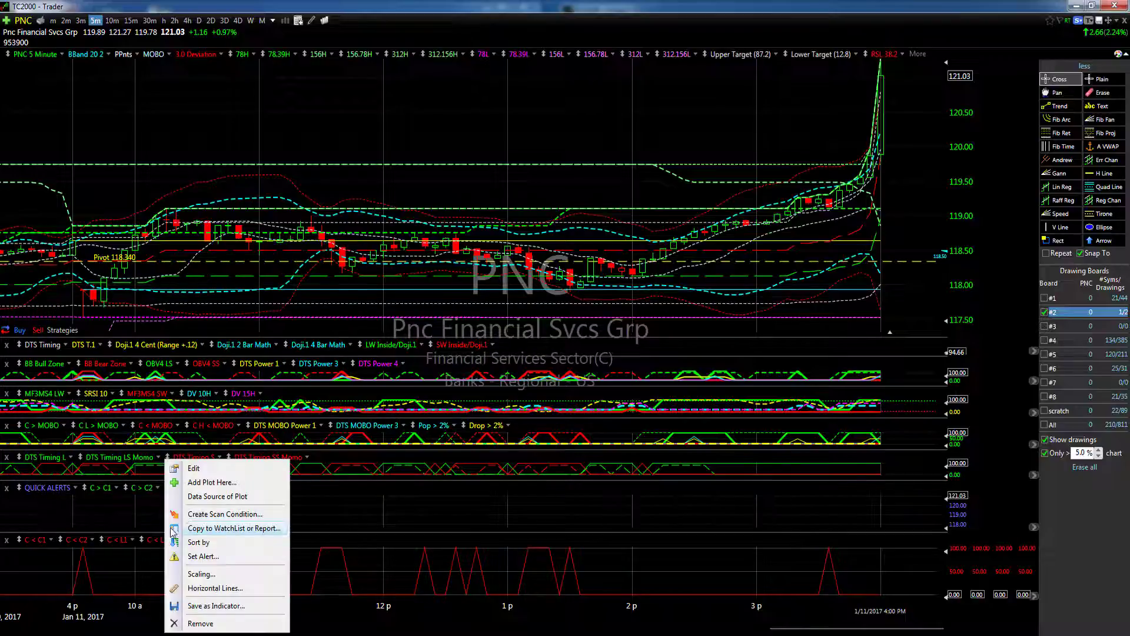
click(192, 474)
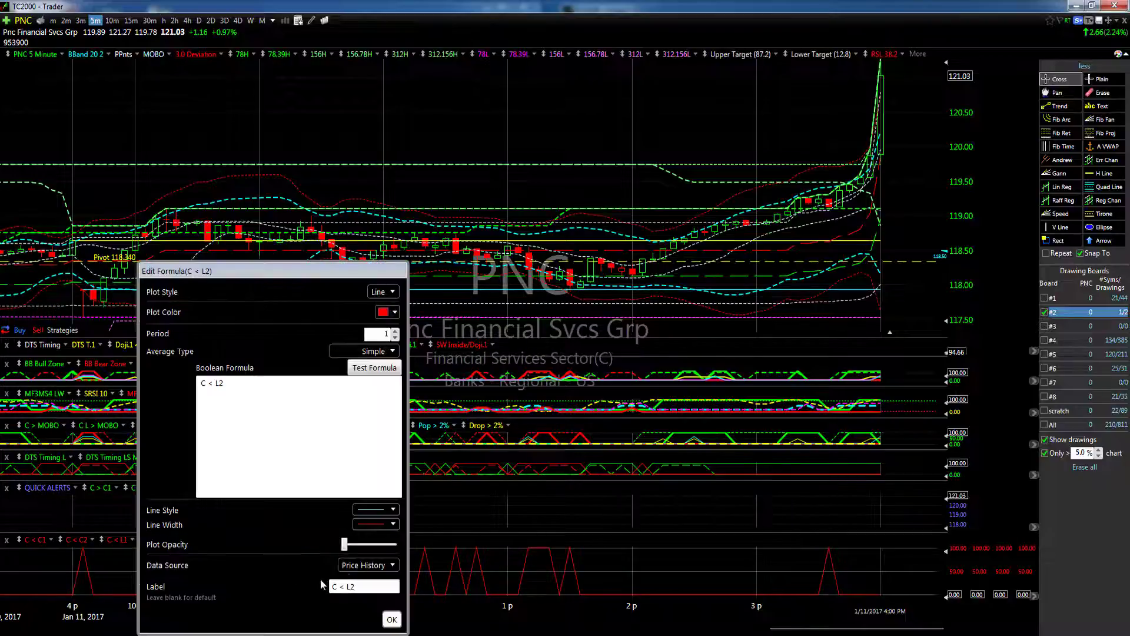
click(393, 620)
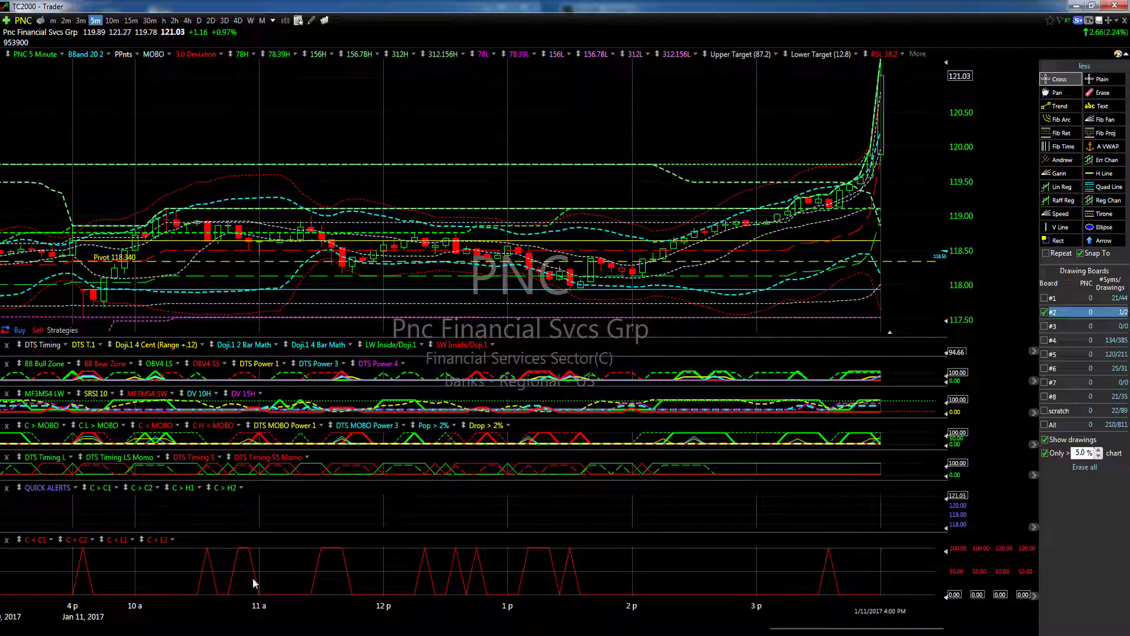
Recheck that the opacity of the C < C1 and C < C2 plots is at the minimum
right_click(42, 540)
click(73, 470)
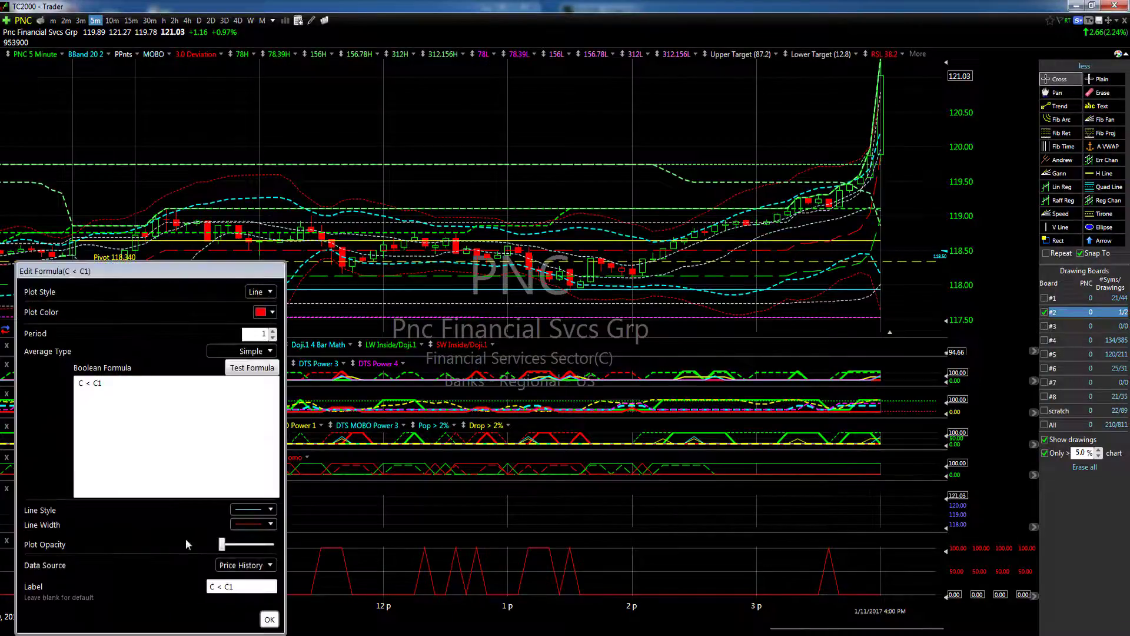
click(222, 544)
click(269, 619)
right_click(83, 536)
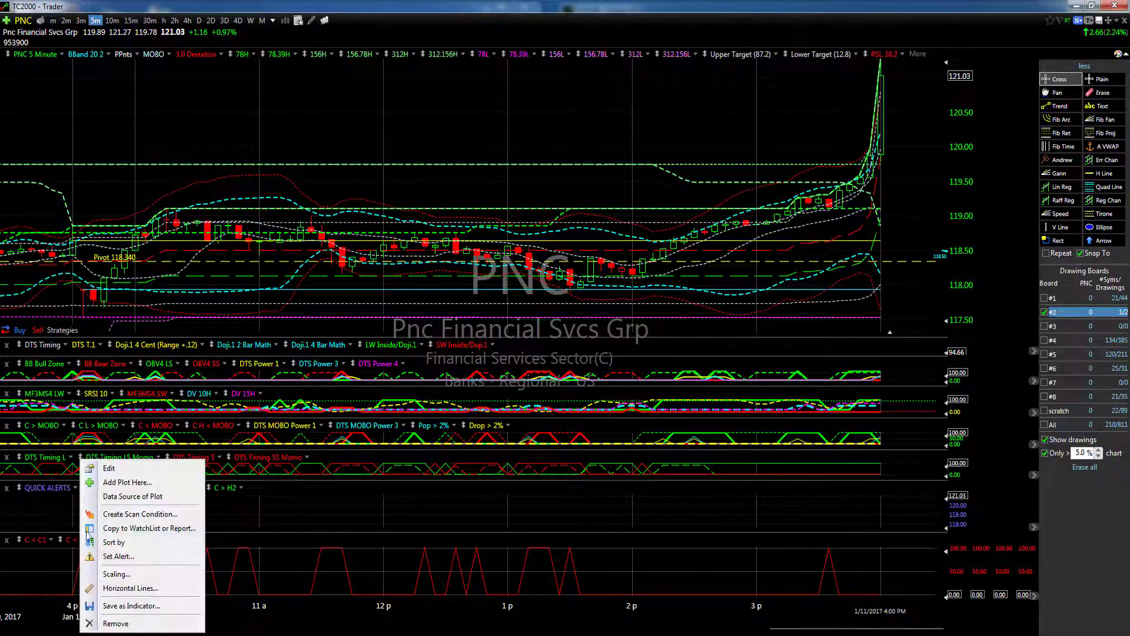
click(109, 468)
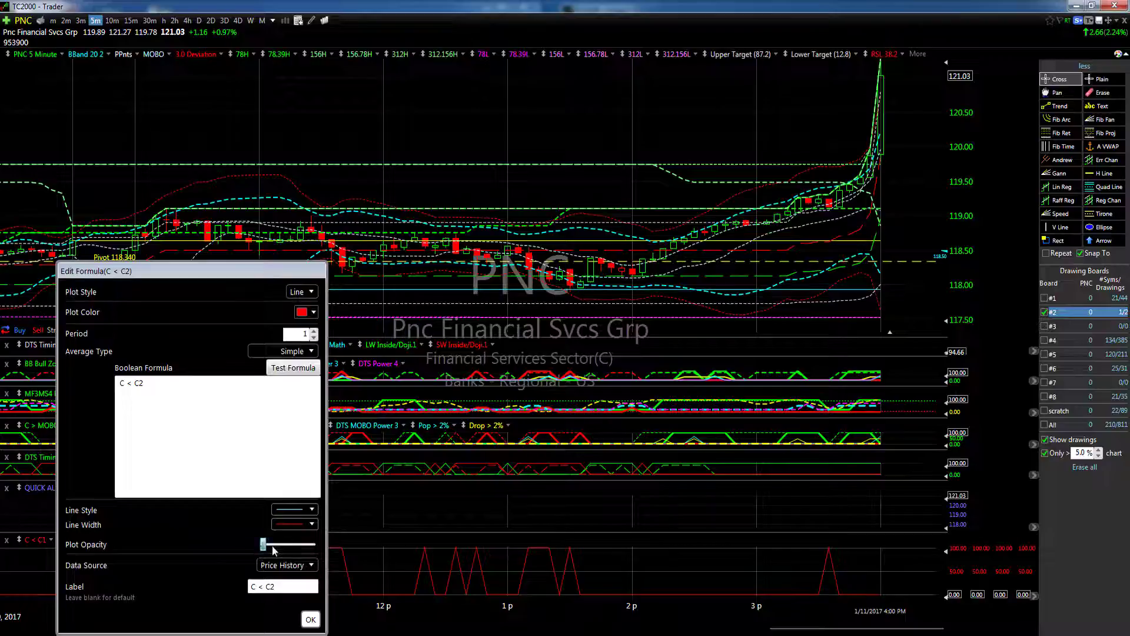
mouse_move(273, 550)
mouse_down()
mouse_move(324, 547)
mouse_move(265, 547)
mouse_up()
click(310, 619)
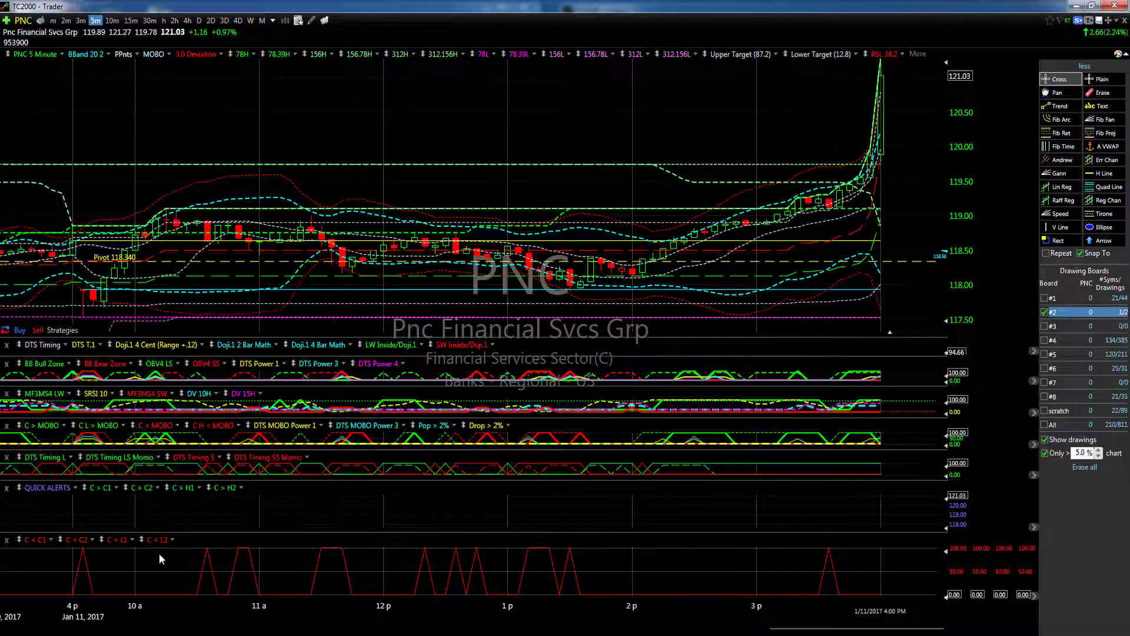
Hide the C < L1 plot's line by reducing its opacity to the minimum
right_click(118, 538)
click(142, 468)
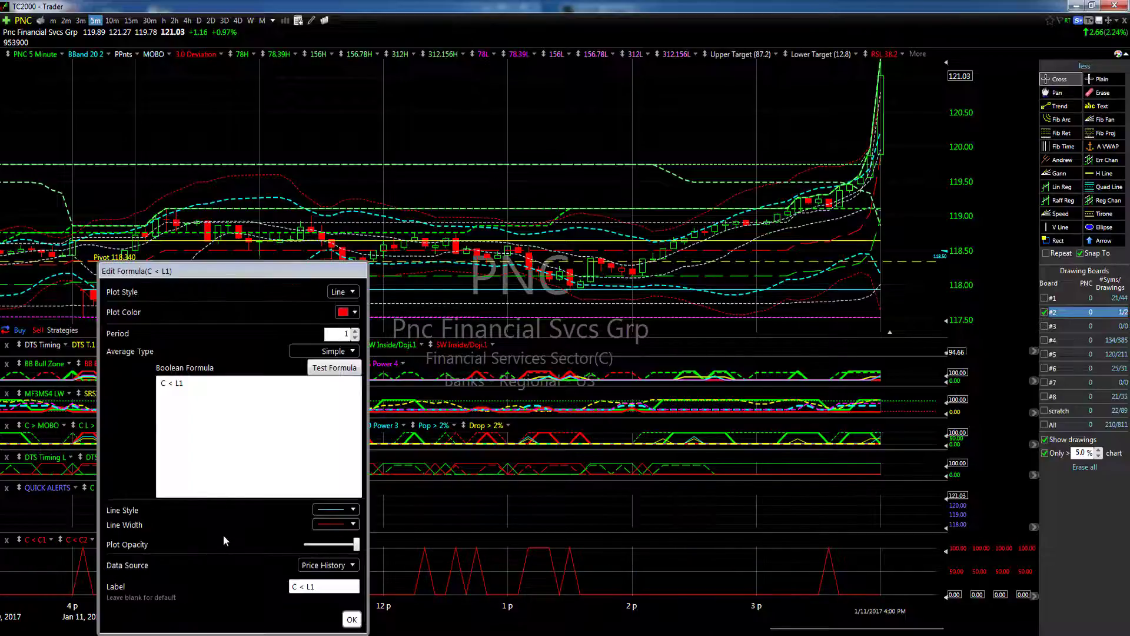
drag(316, 548, 303, 548)
click(351, 619)
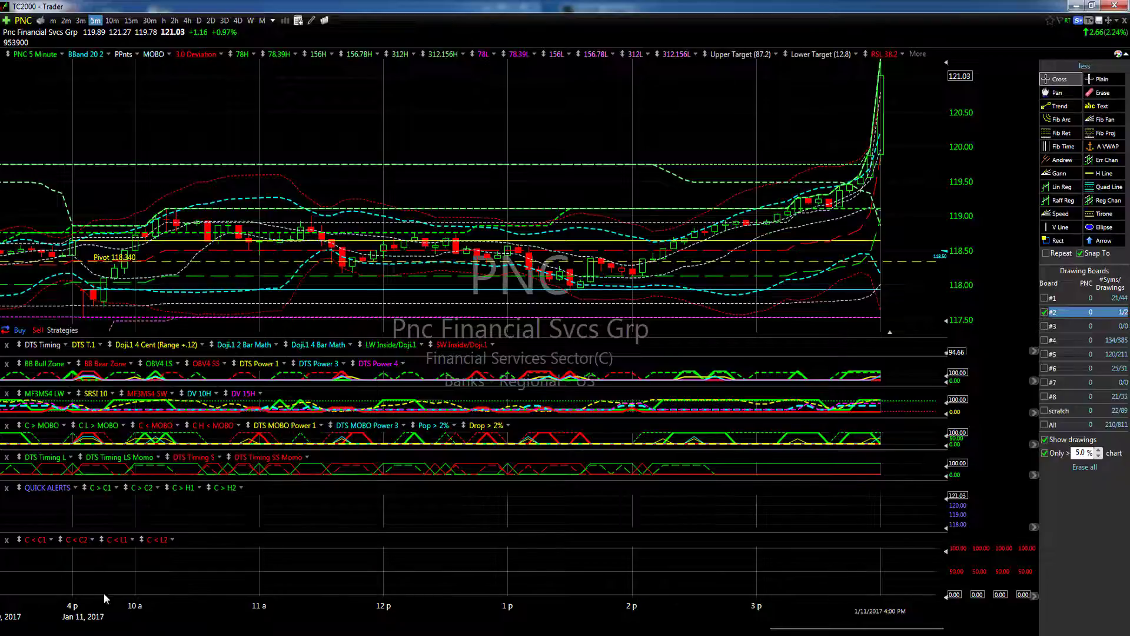
Overlay the pane with the four red C < C1, C < C2, C < L1 and C < L2 plots on the QUICK ALERTS pane
click(19, 538)
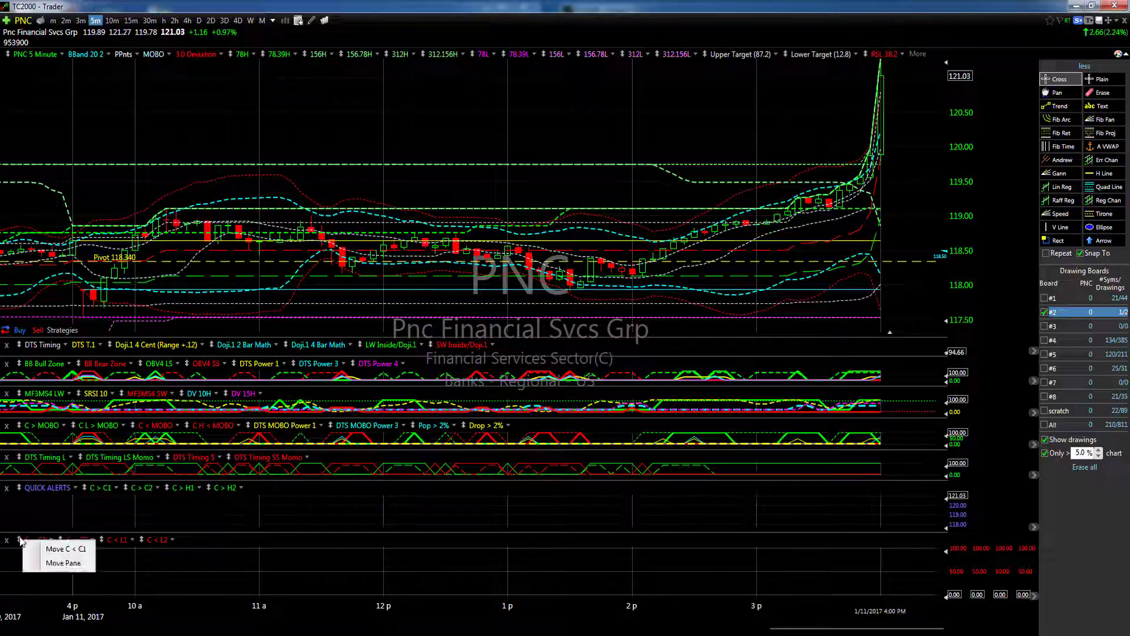
click(65, 549)
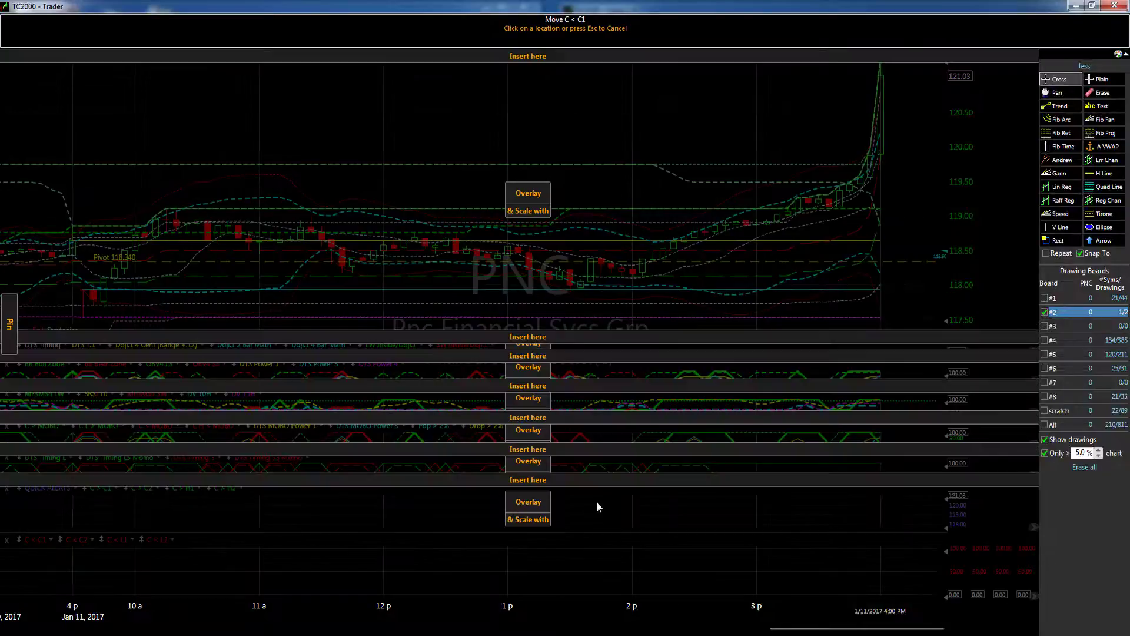
click(521, 503)
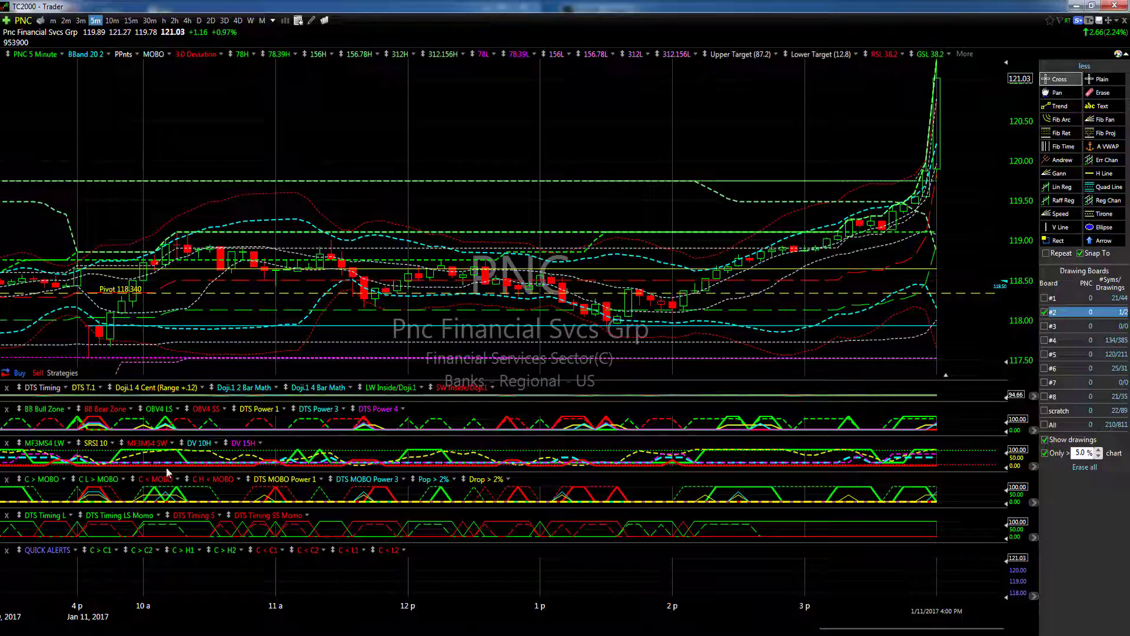
Move the whole QUICK ALERTS pane directly below the price chart, above the DTS Timing pane
click(19, 552)
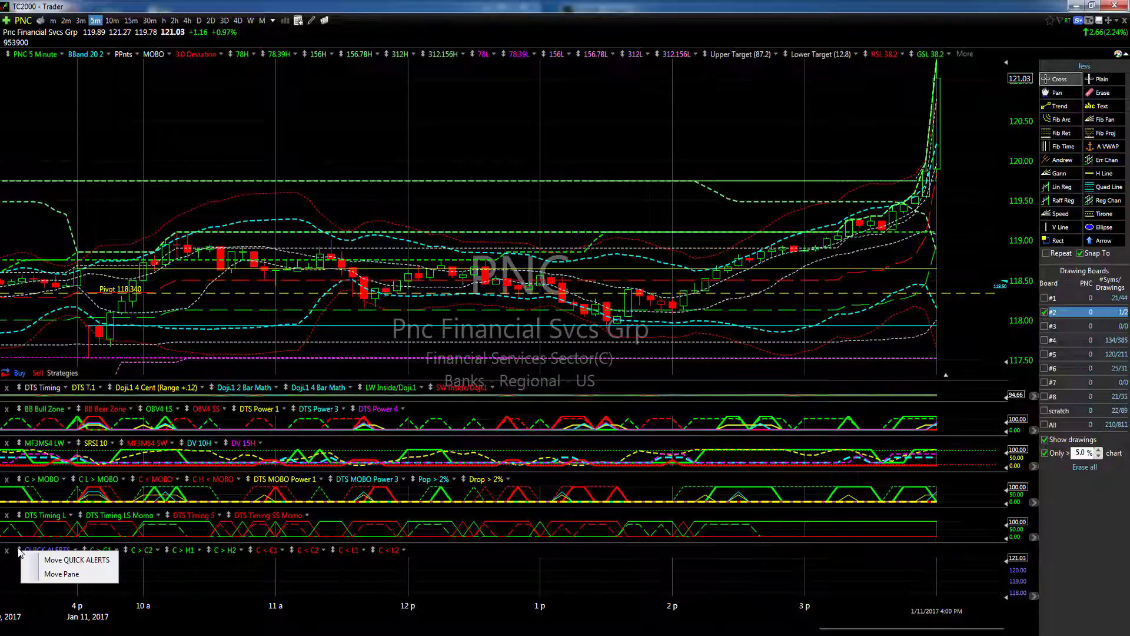
click(54, 576)
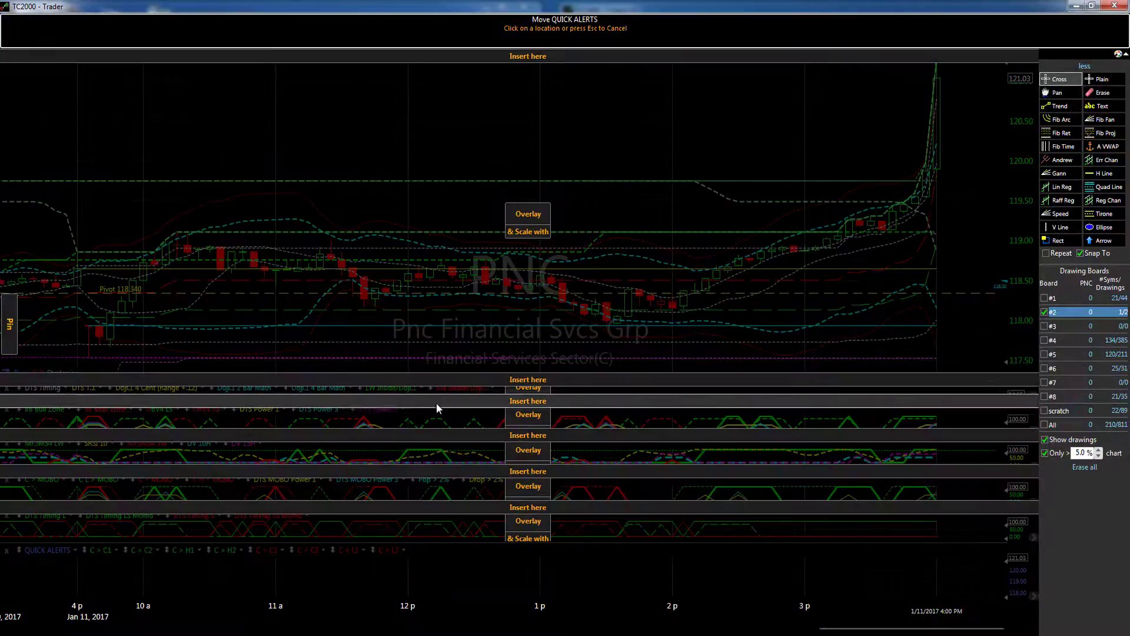
click(528, 382)
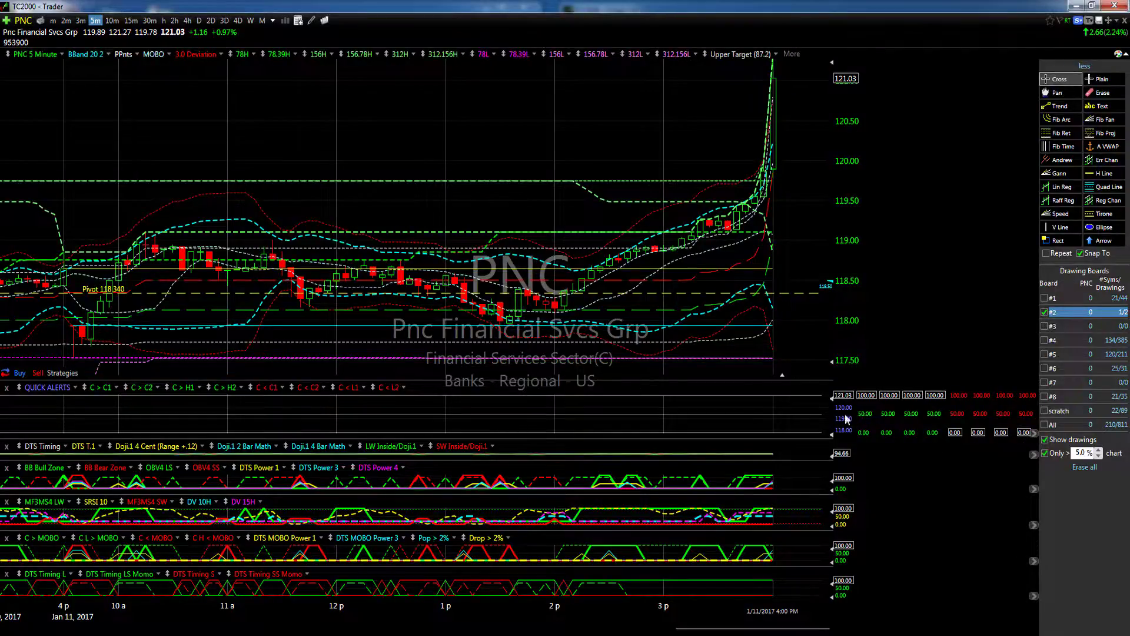
Collapse the extra scales of the QUICK ALERTS pane and shrink its height to little more than the label row
click(1034, 434)
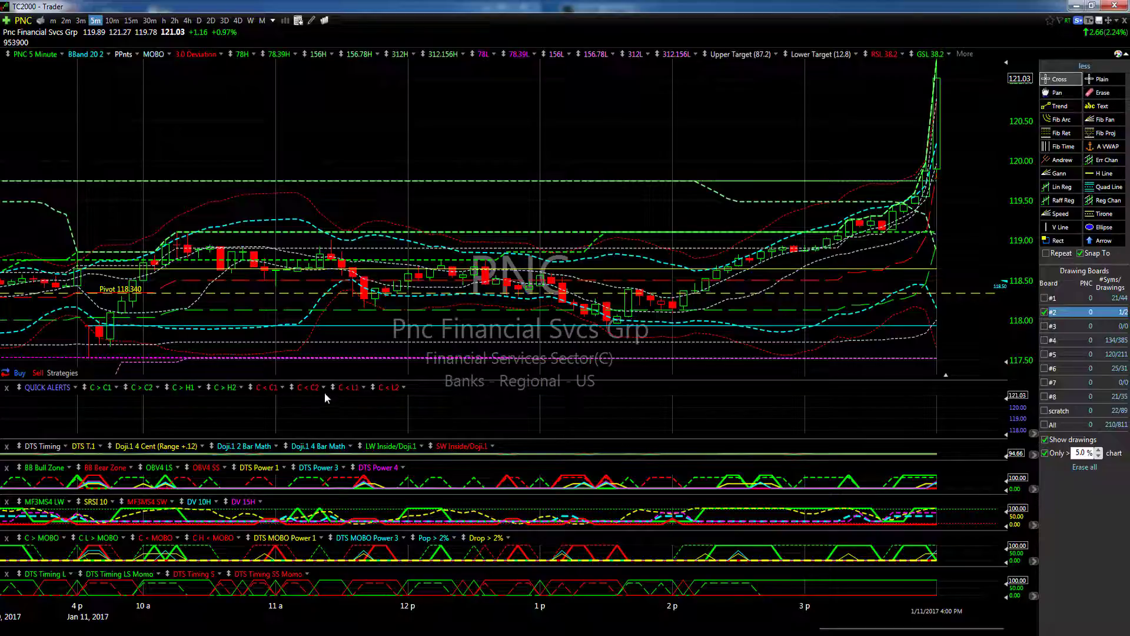
mouse_move(559, 381)
mouse_down()
mouse_move(566, 393)
mouse_move(571, 378)
mouse_up()
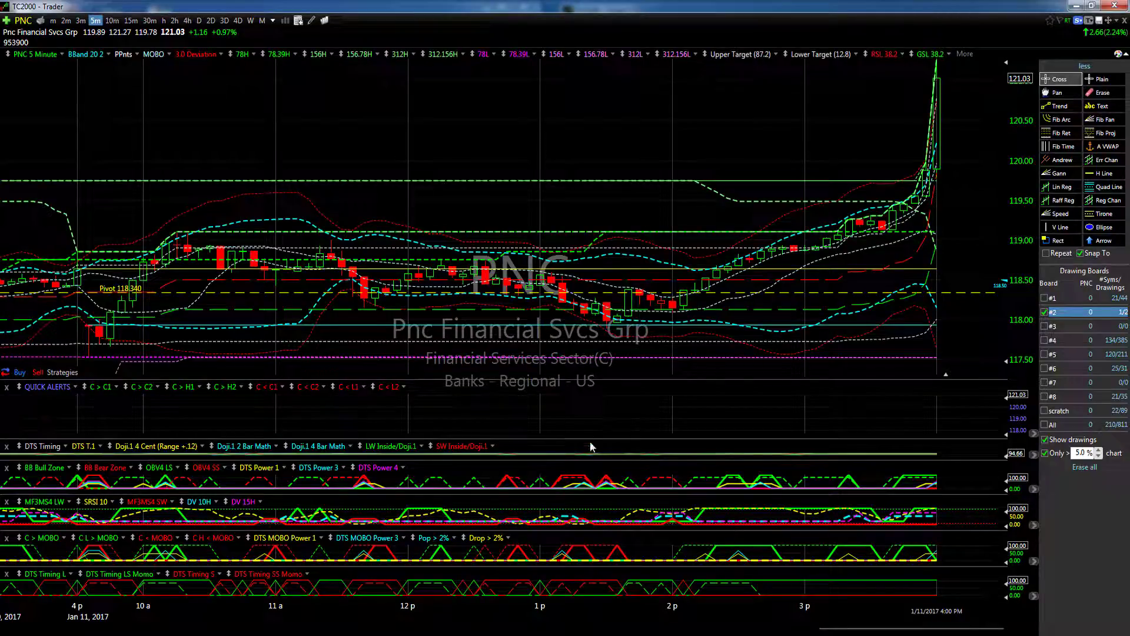
drag(595, 437, 590, 402)
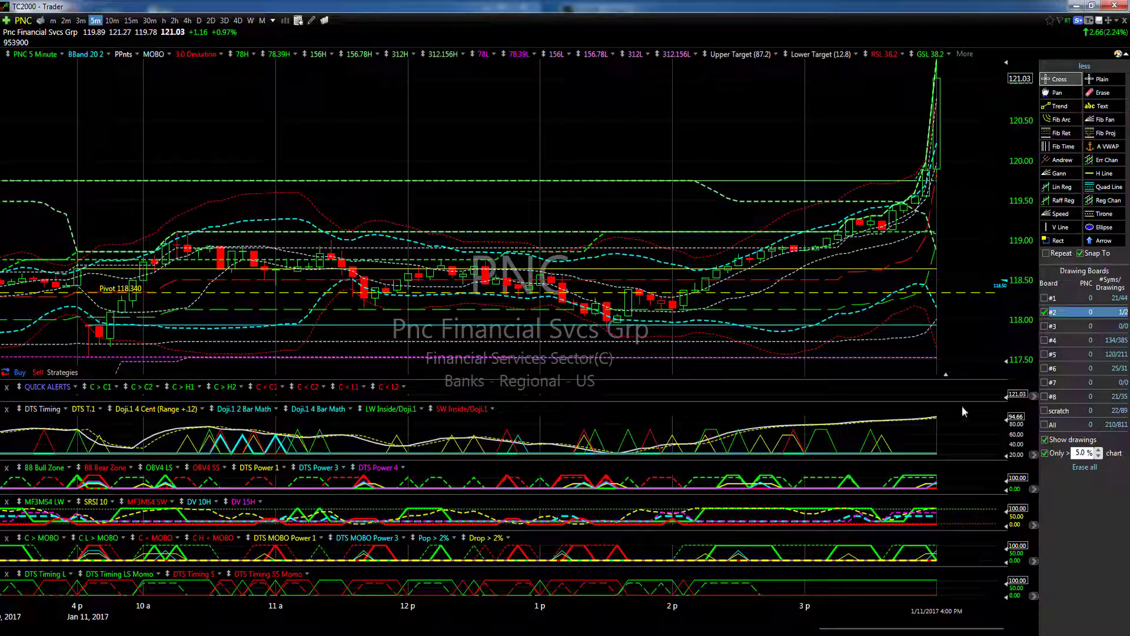
Save the chart layout under the name Trader, replacing the existing saved chart
right_click(431, 141)
mouse_move(471, 294)
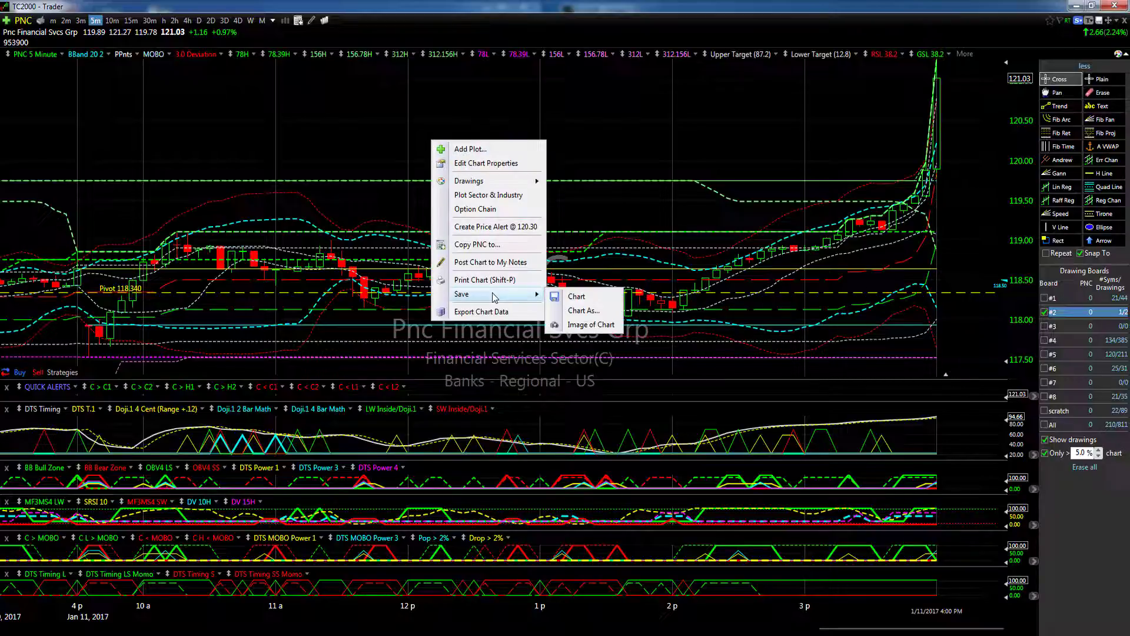
click(582, 311)
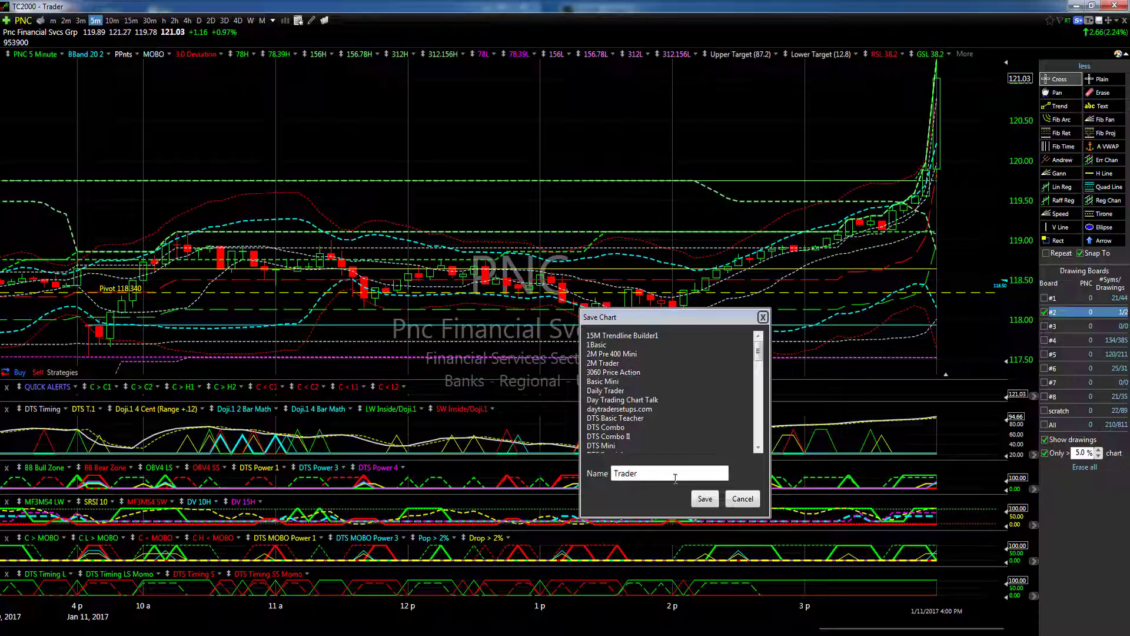
click(706, 500)
click(656, 431)
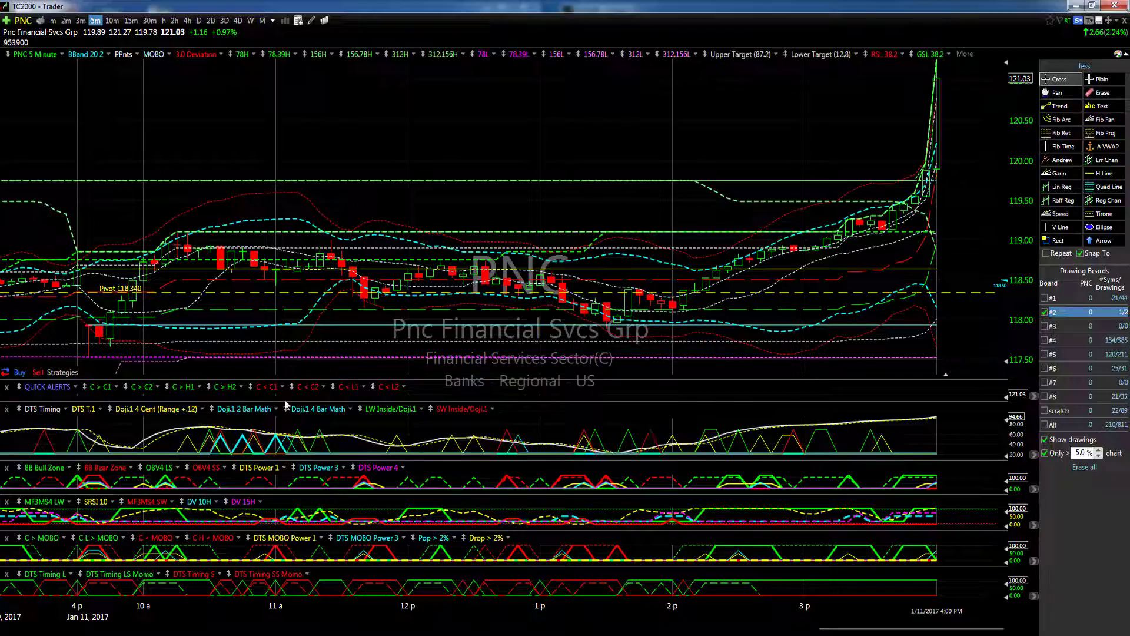
Switch the PNC chart to 15-minute bars and create a Greater Than 0 alert on the C > H2 plot
click(131, 20)
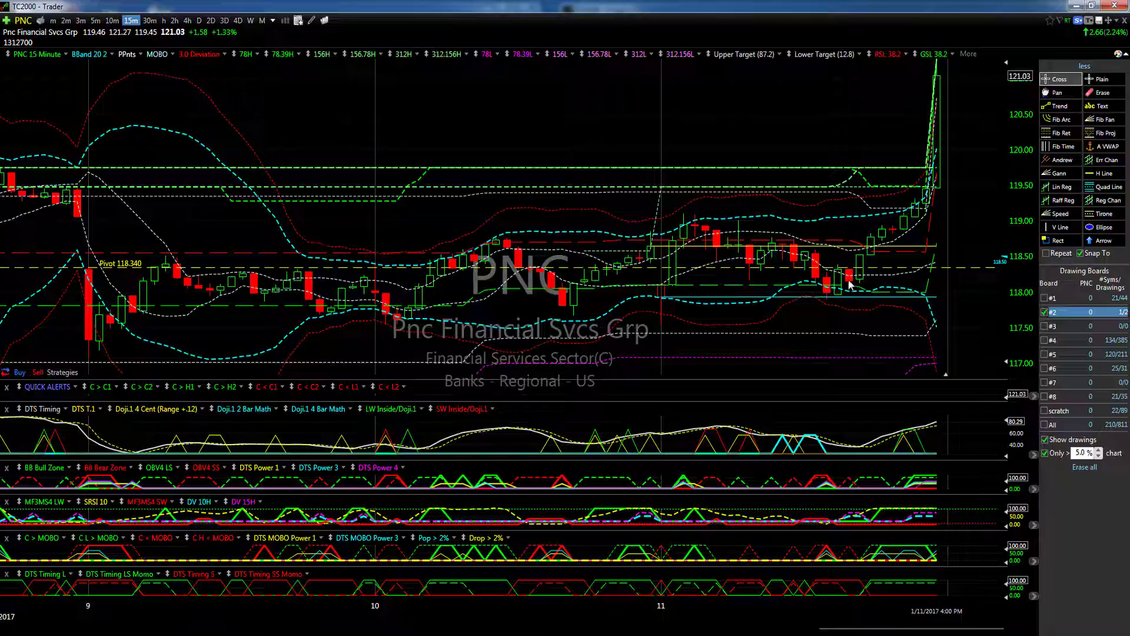
drag(850, 285, 851, 285)
right_click(226, 390)
click(285, 484)
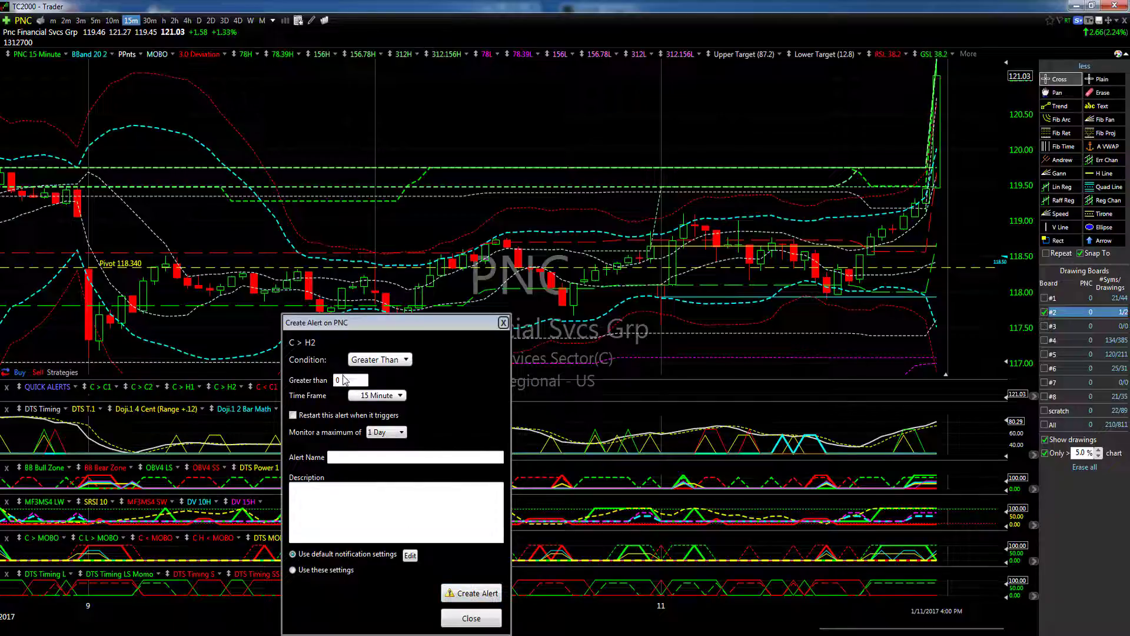
click(471, 593)
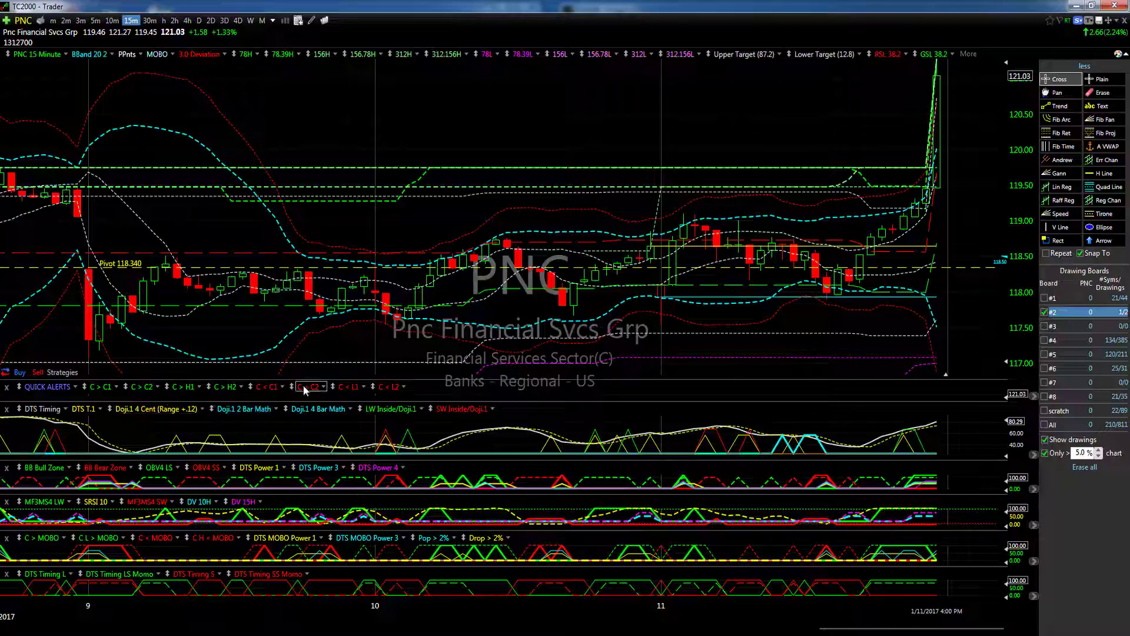
right_click(39, 59)
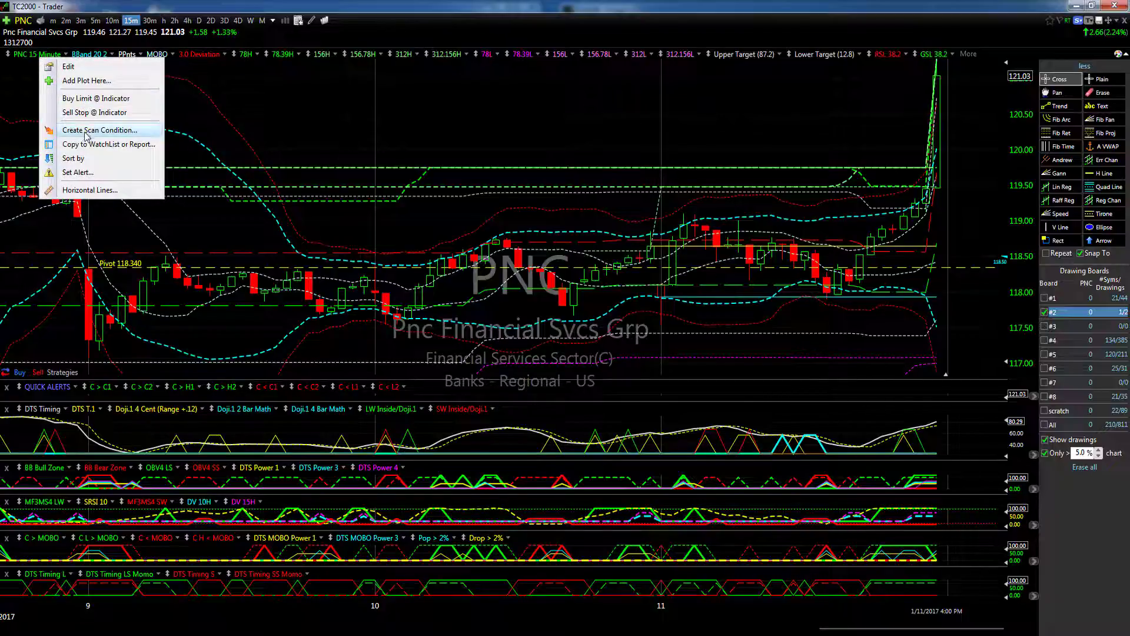
click(83, 171)
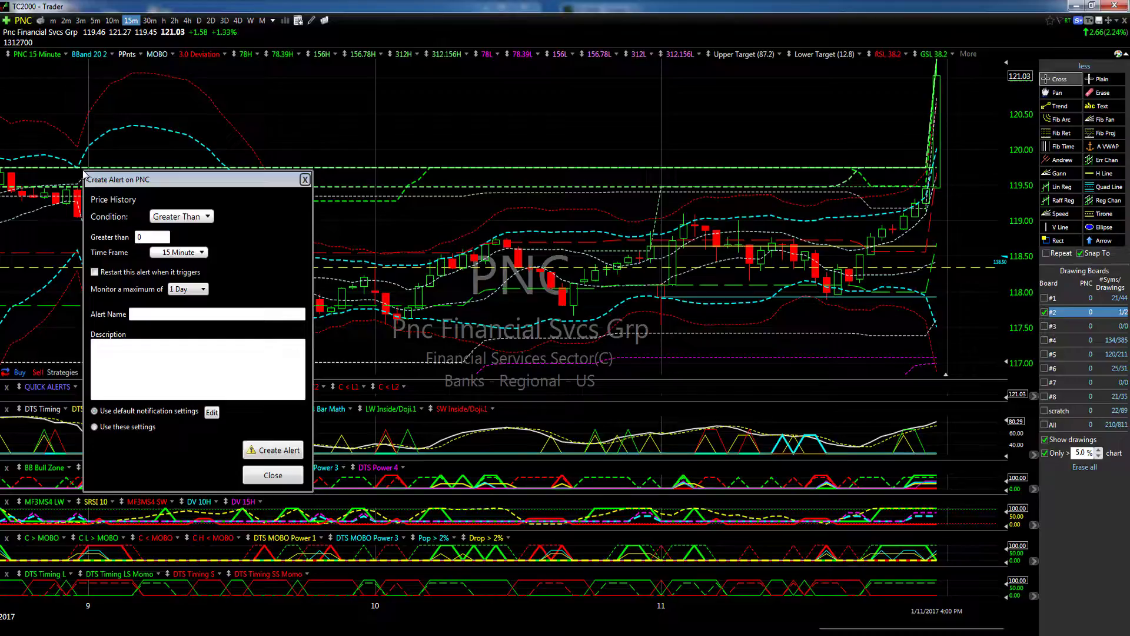
click(174, 217)
scroll(161, 248, down, 5)
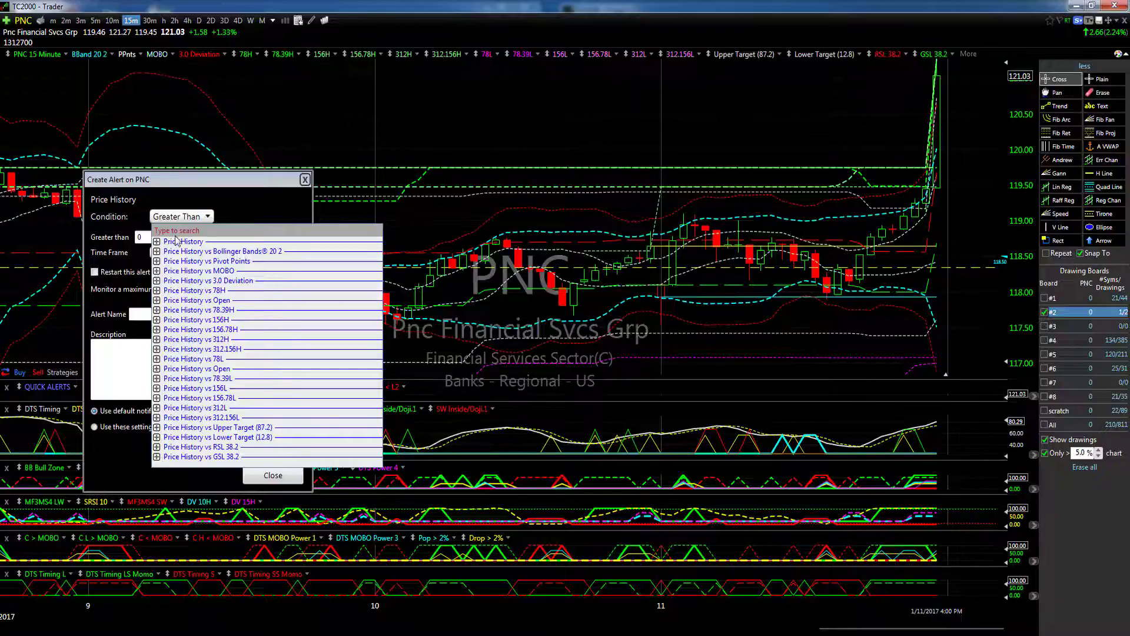
click(157, 242)
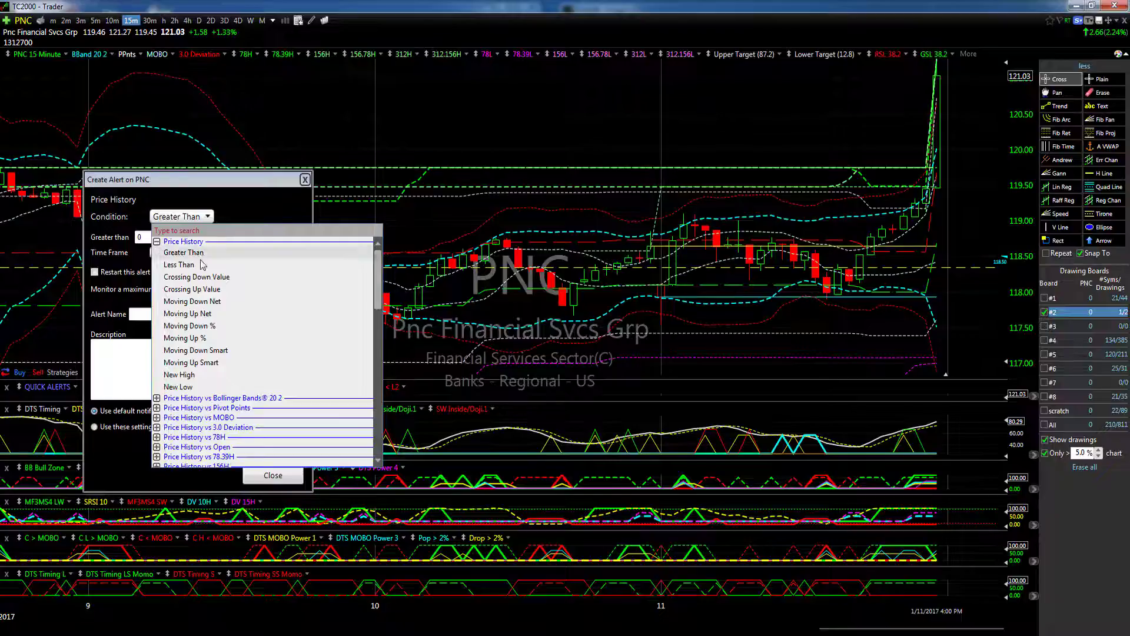
click(209, 290)
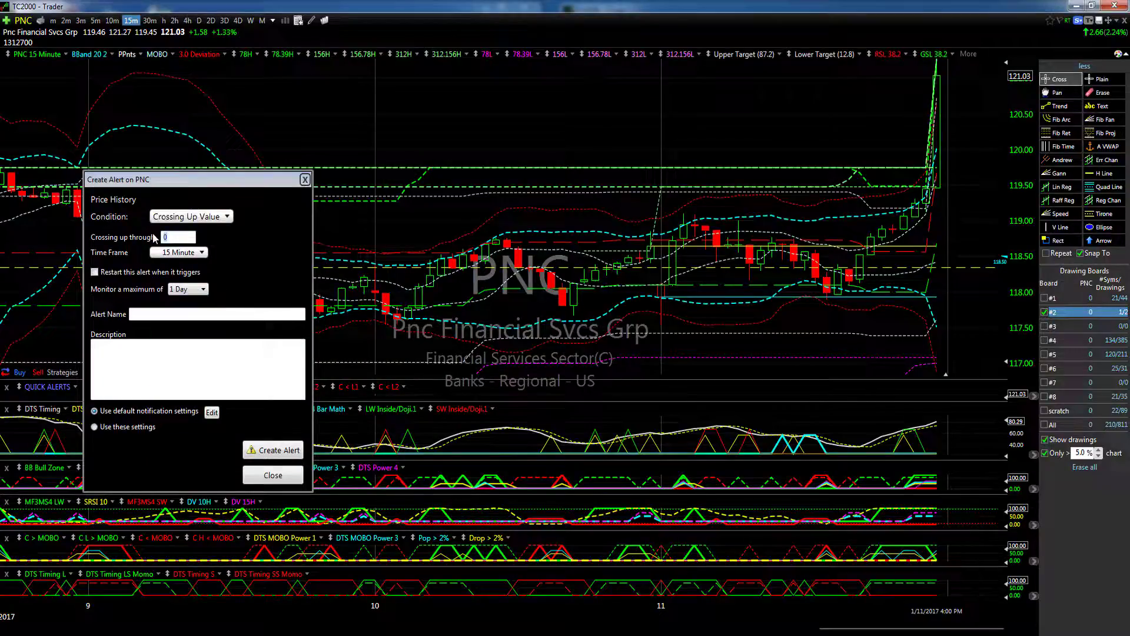
click(294, 478)
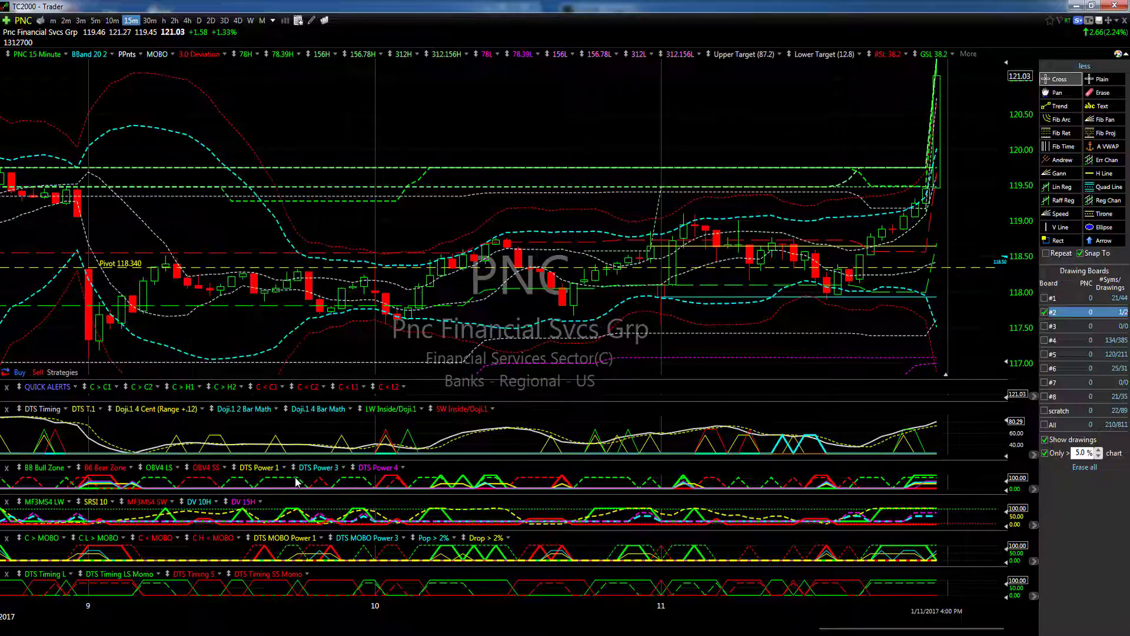
Create a 15-minute alert on the C > H1 plot with the condition Greater Than 0
right_click(188, 389)
click(223, 485)
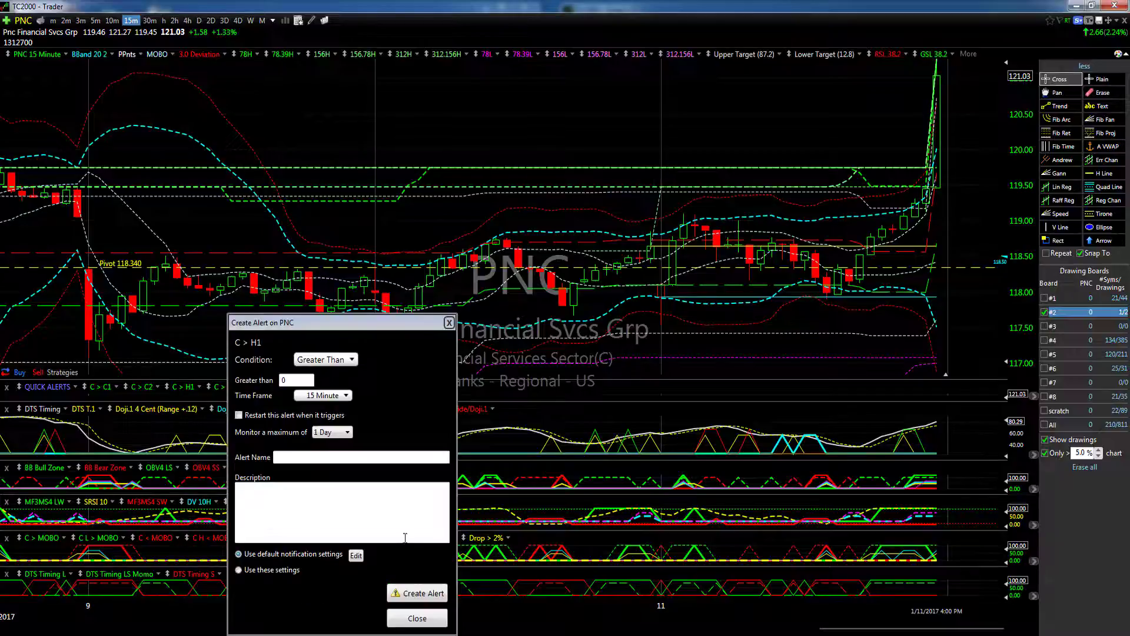
click(404, 594)
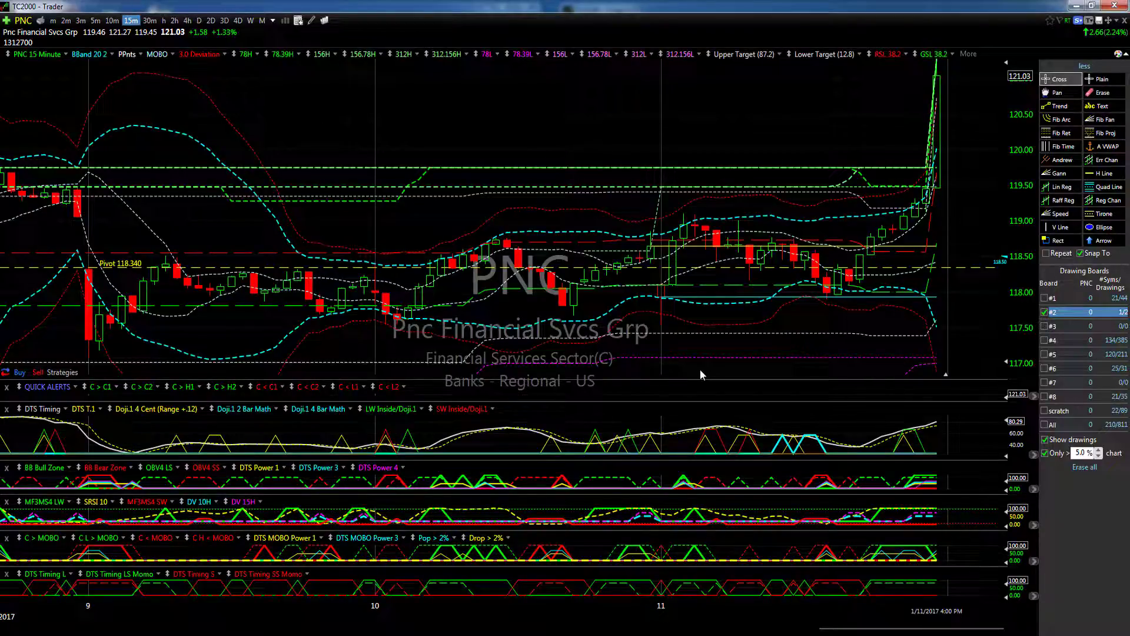
Examine the condition groups available for an alert on the red Open plot, leaving without creating one
click(969, 55)
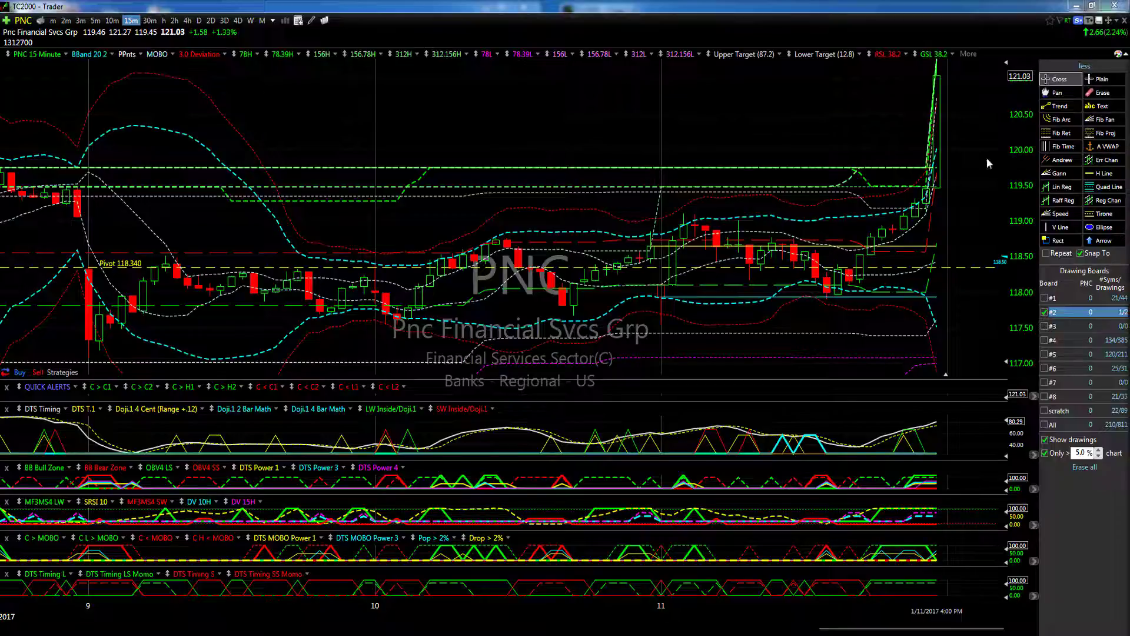
click(976, 54)
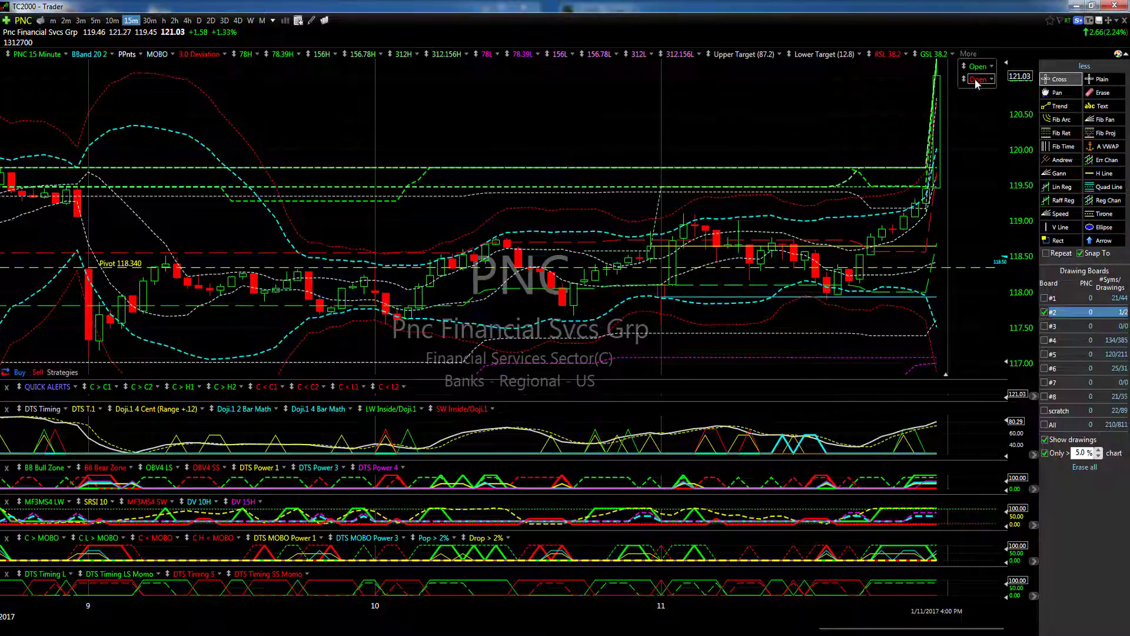
right_click(976, 82)
click(1008, 179)
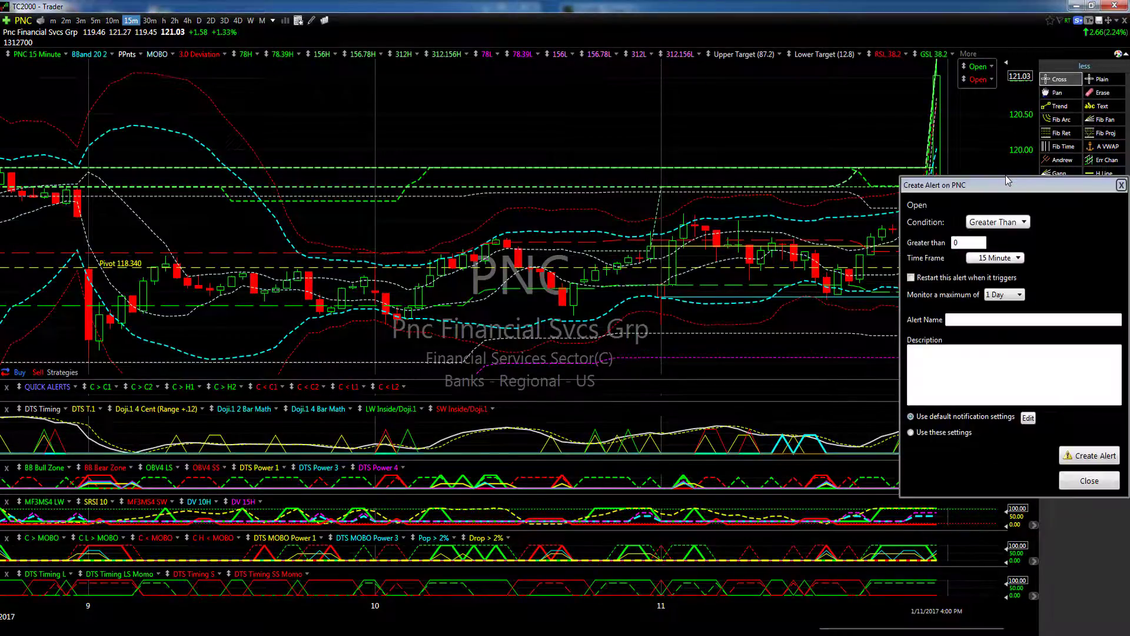
drag(1008, 184, 530, 129)
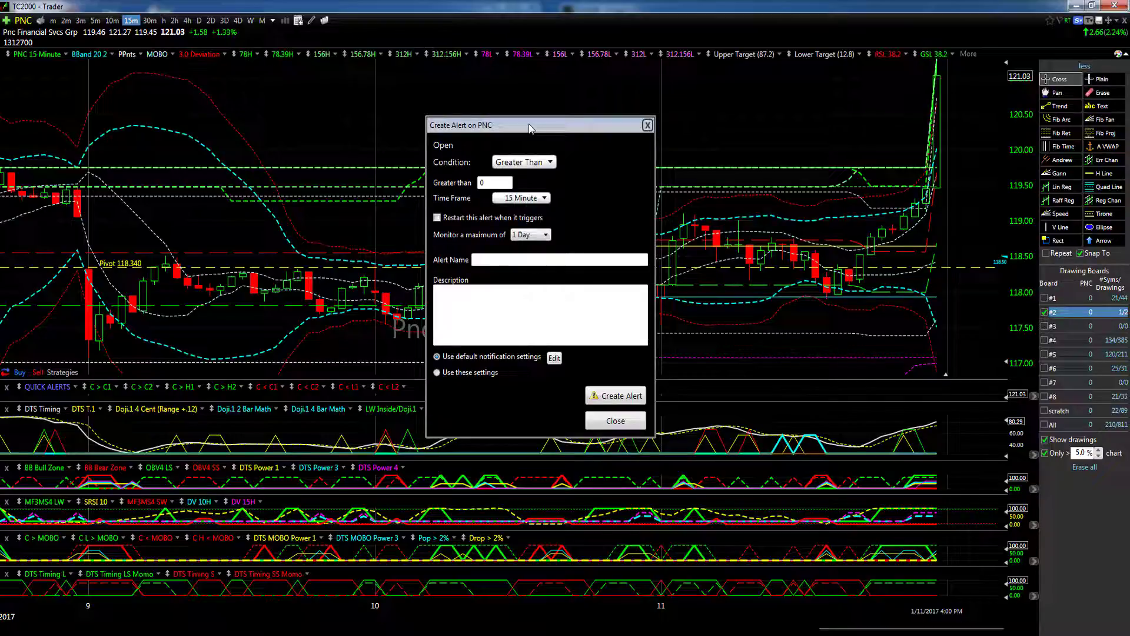
click(525, 164)
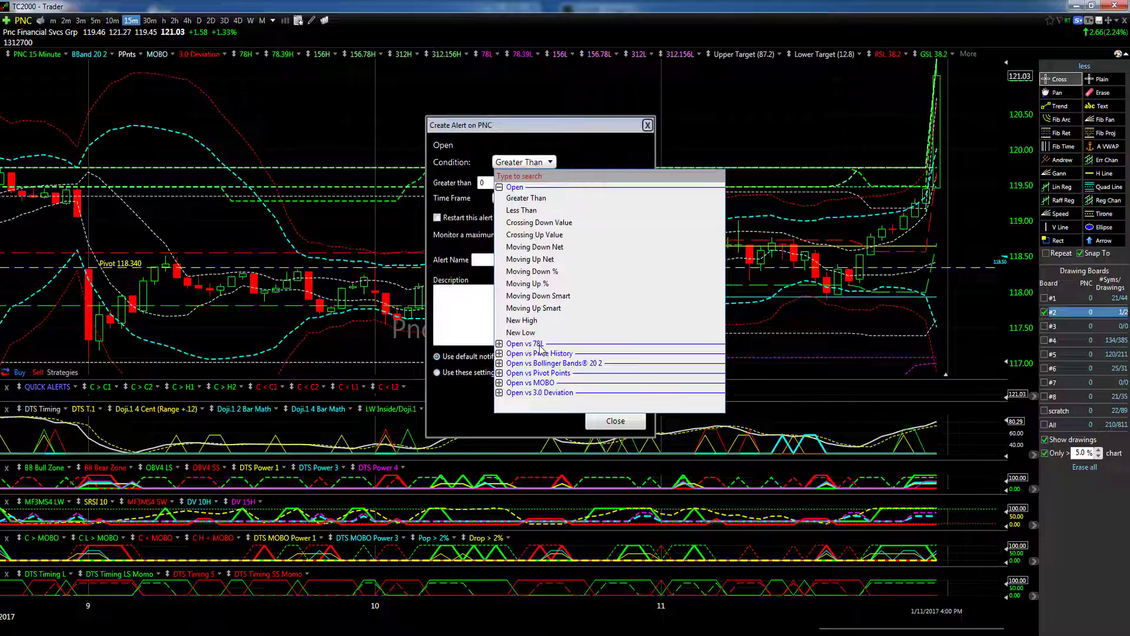
click(514, 187)
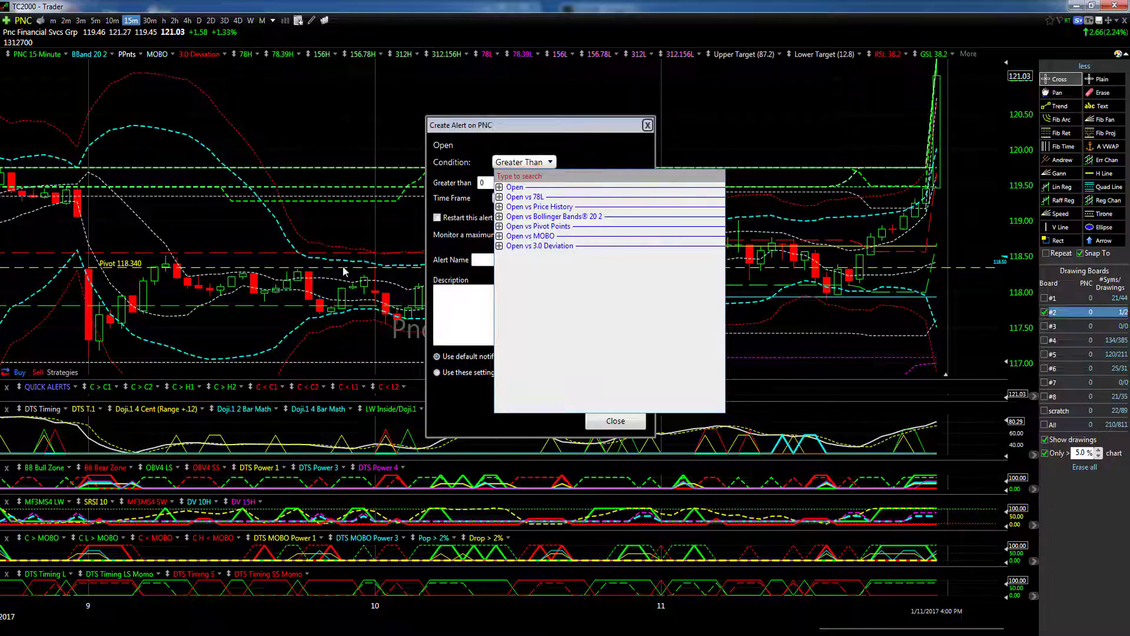
click(536, 187)
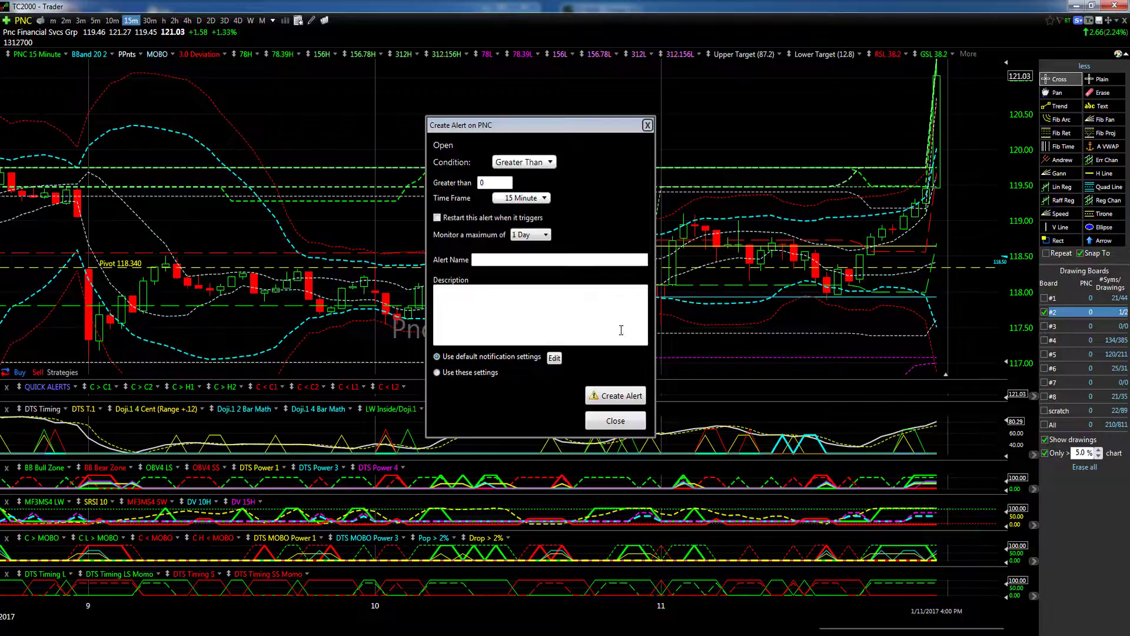
click(616, 421)
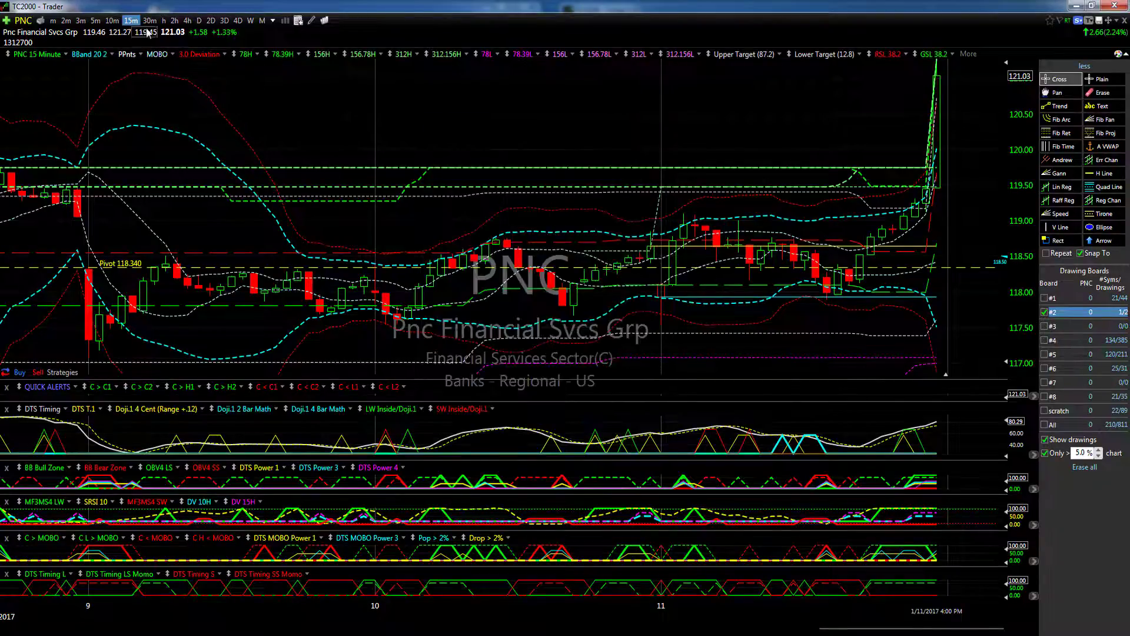
Show the R1 and R2 levels of the Pivot Points plot on the price chart
click(128, 54)
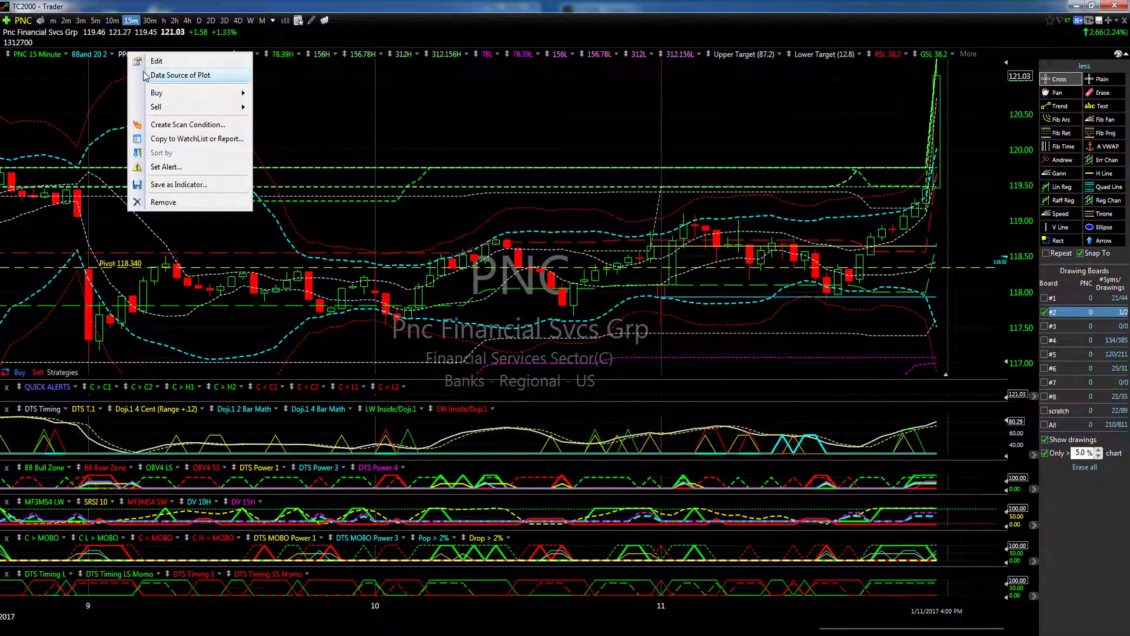
click(154, 66)
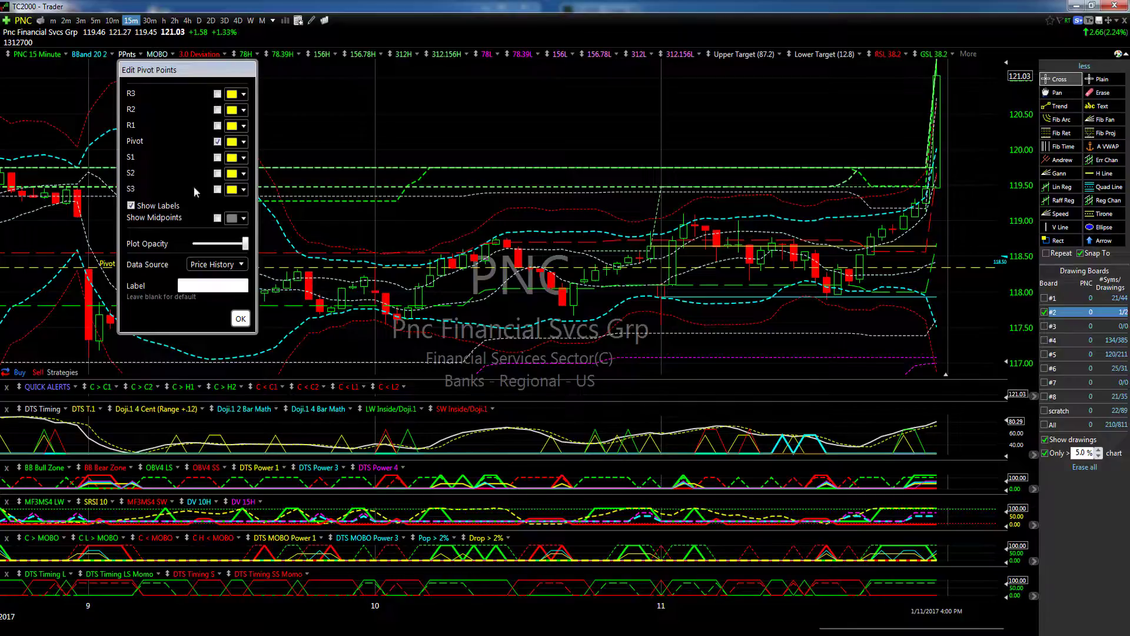
click(217, 126)
click(217, 109)
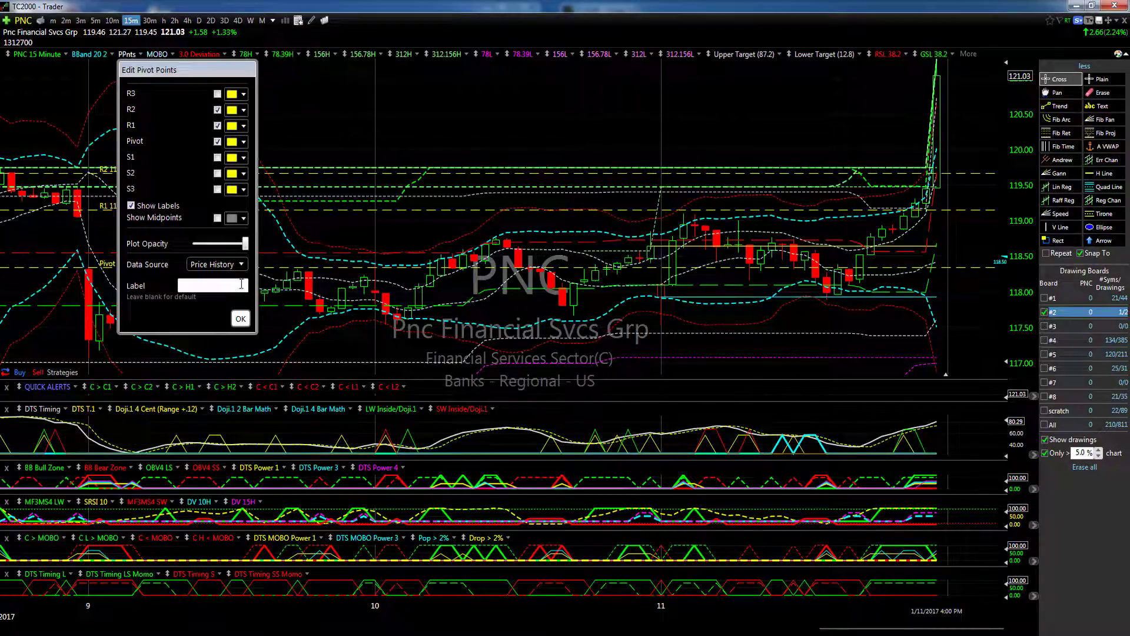
click(241, 318)
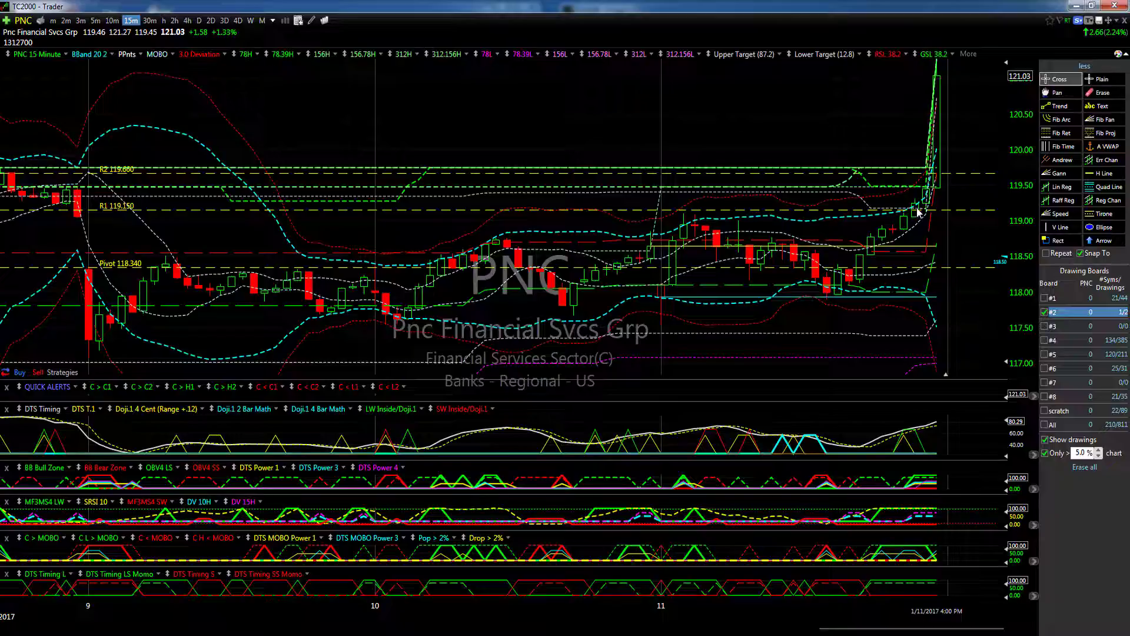
Create a 15-minute alert on the green Open plot using the Pivot Points condition Above R1
click(968, 57)
right_click(978, 66)
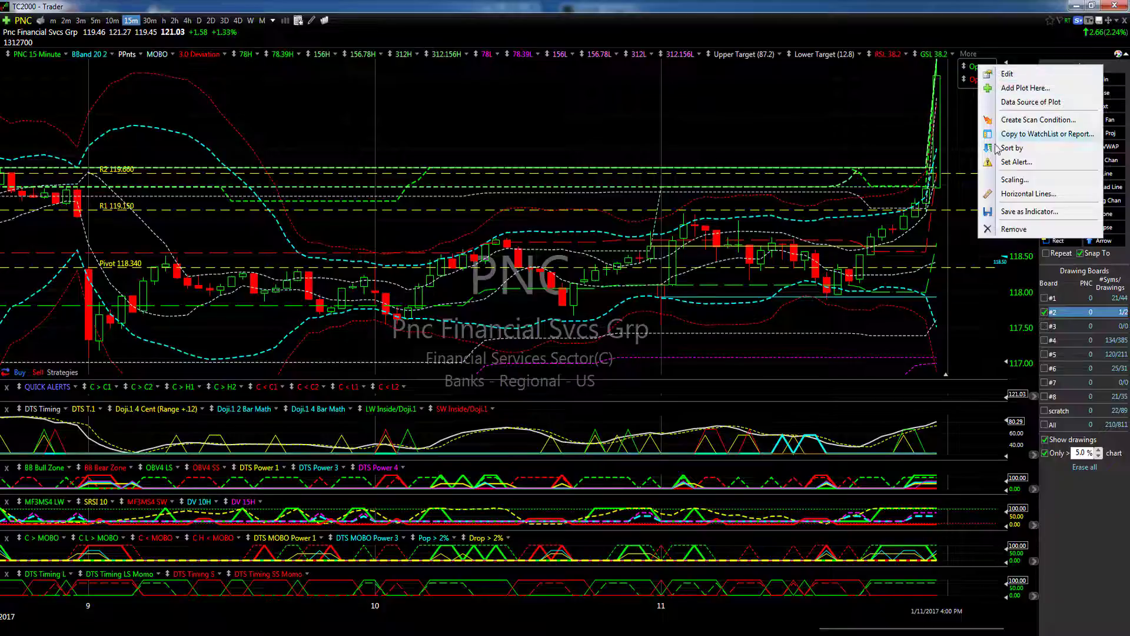
click(1006, 163)
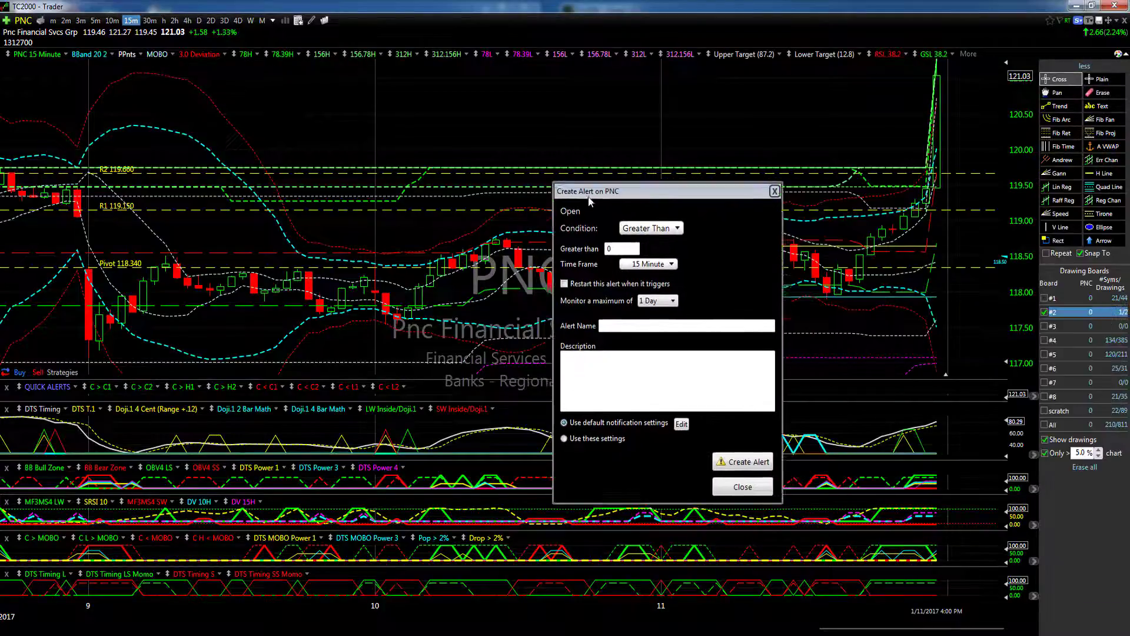
click(513, 247)
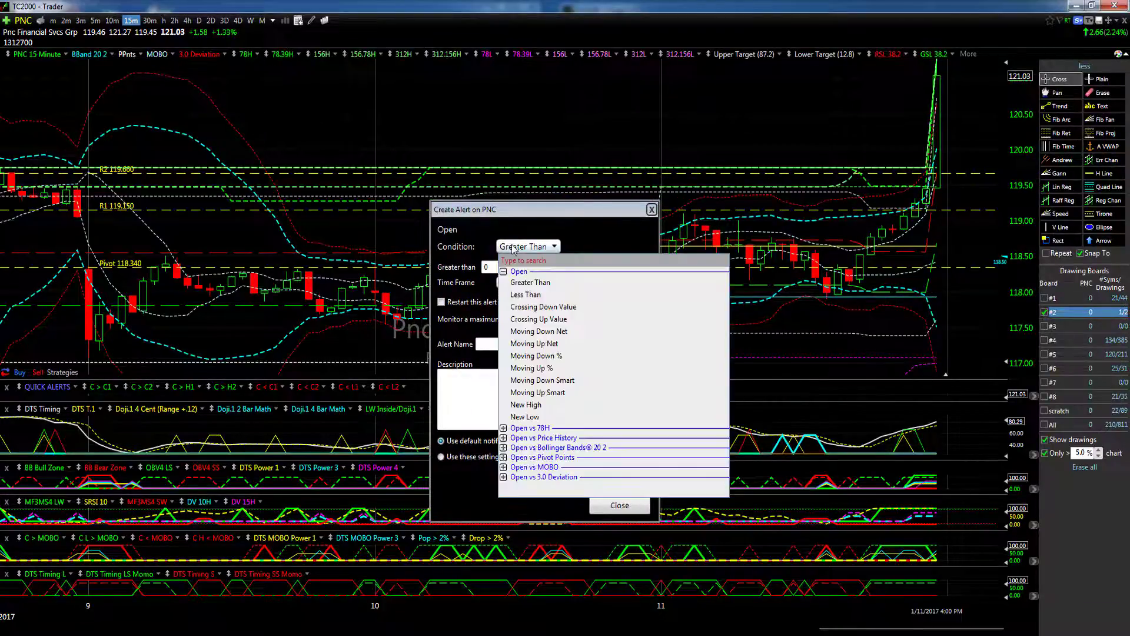
click(504, 271)
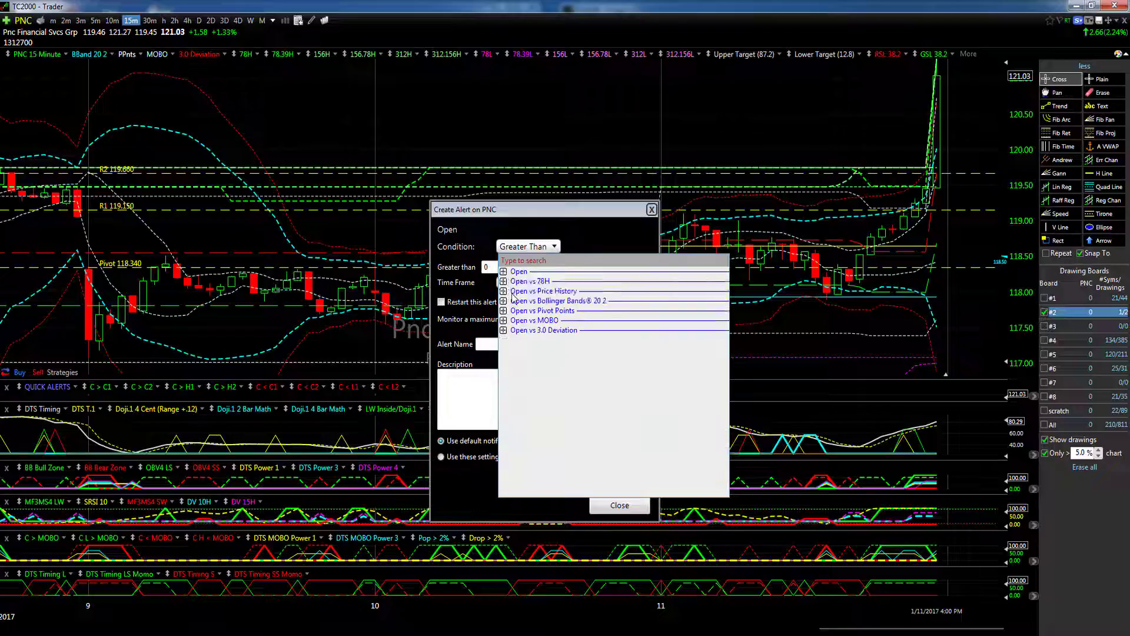
click(504, 311)
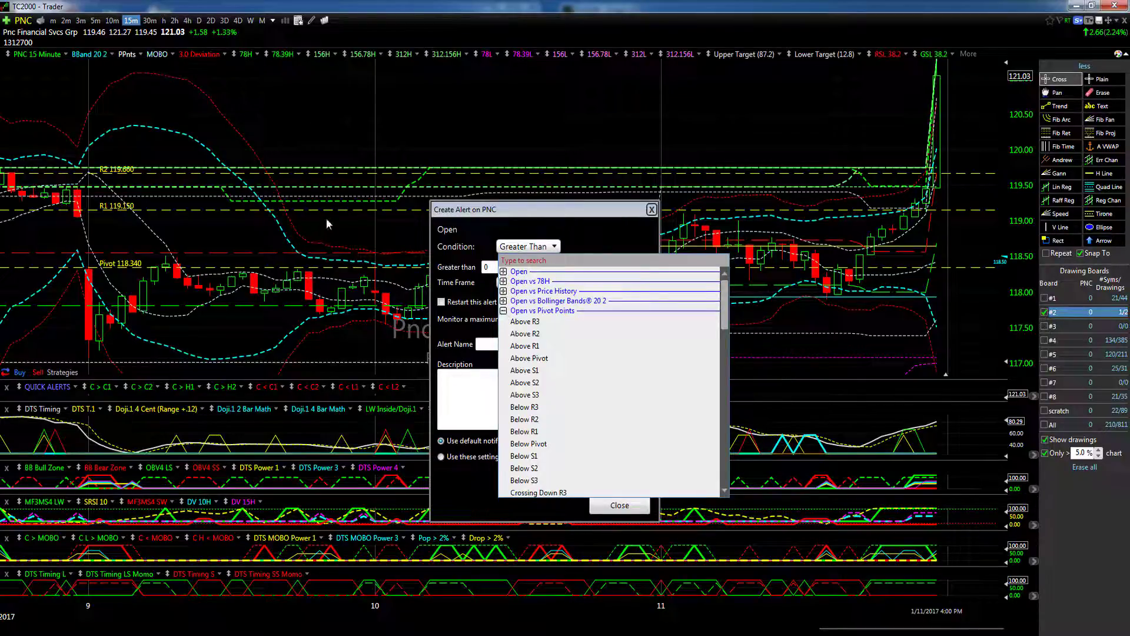
click(528, 347)
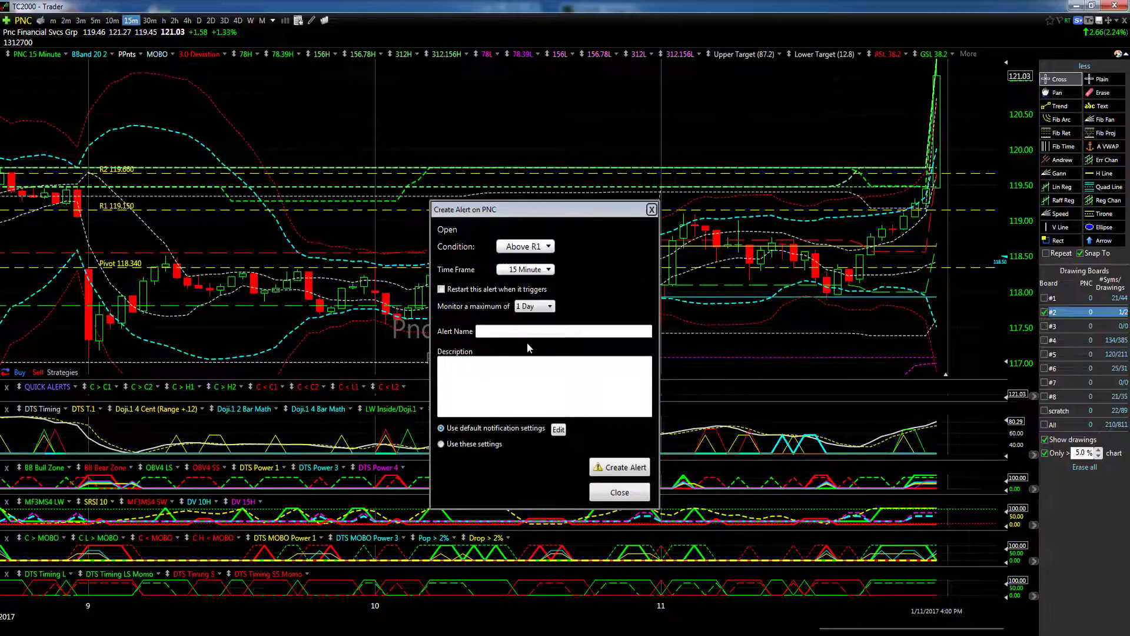
click(616, 465)
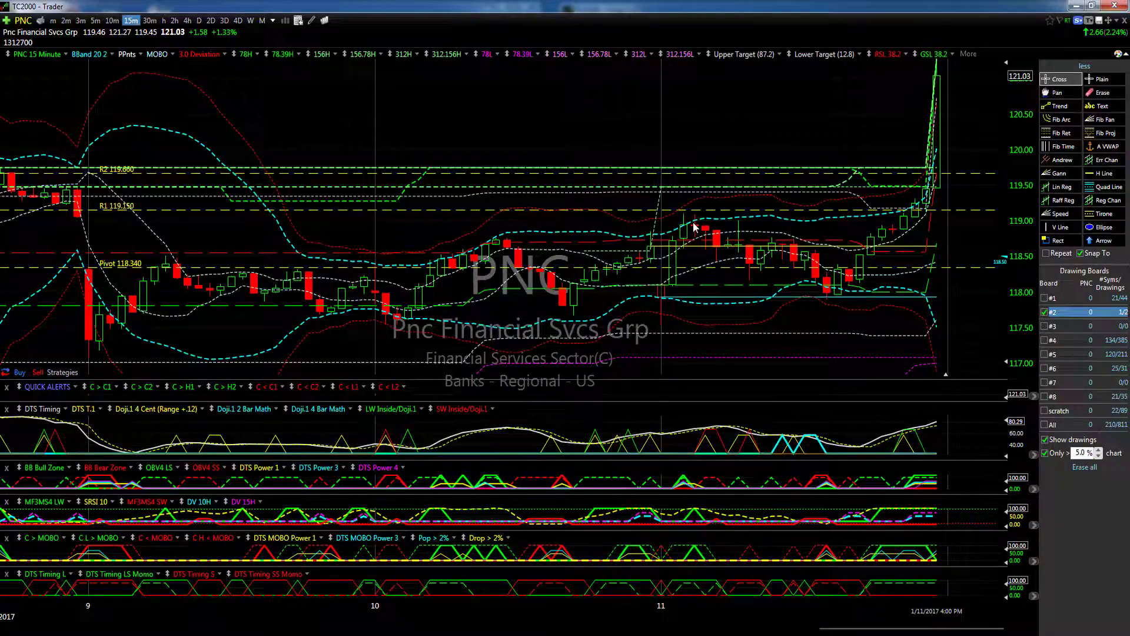
click(926, 202)
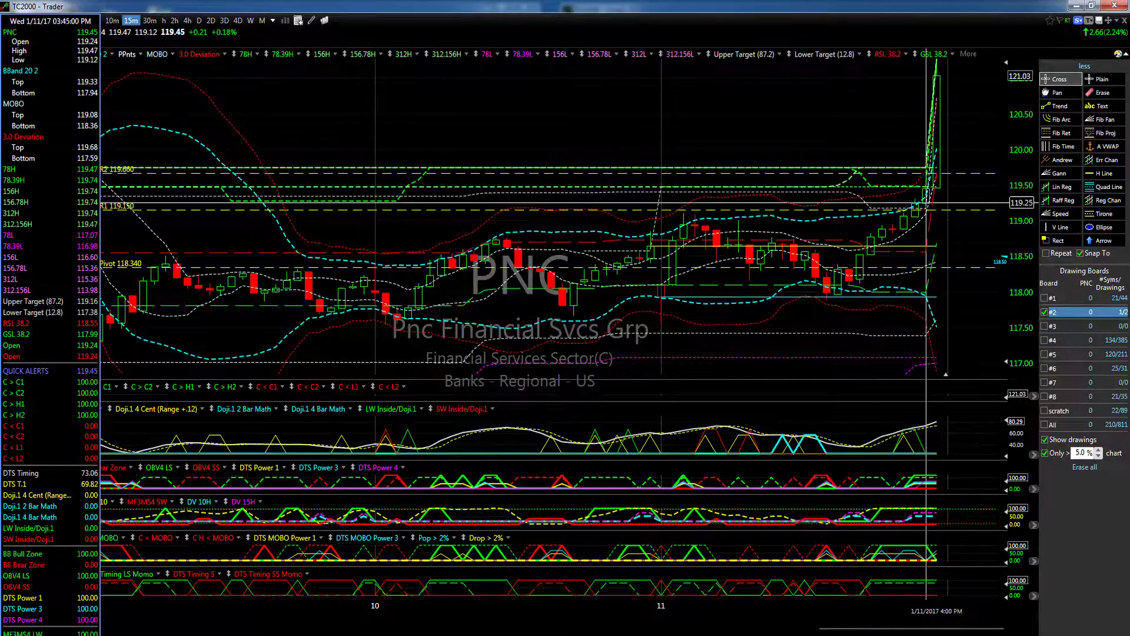
click(926, 203)
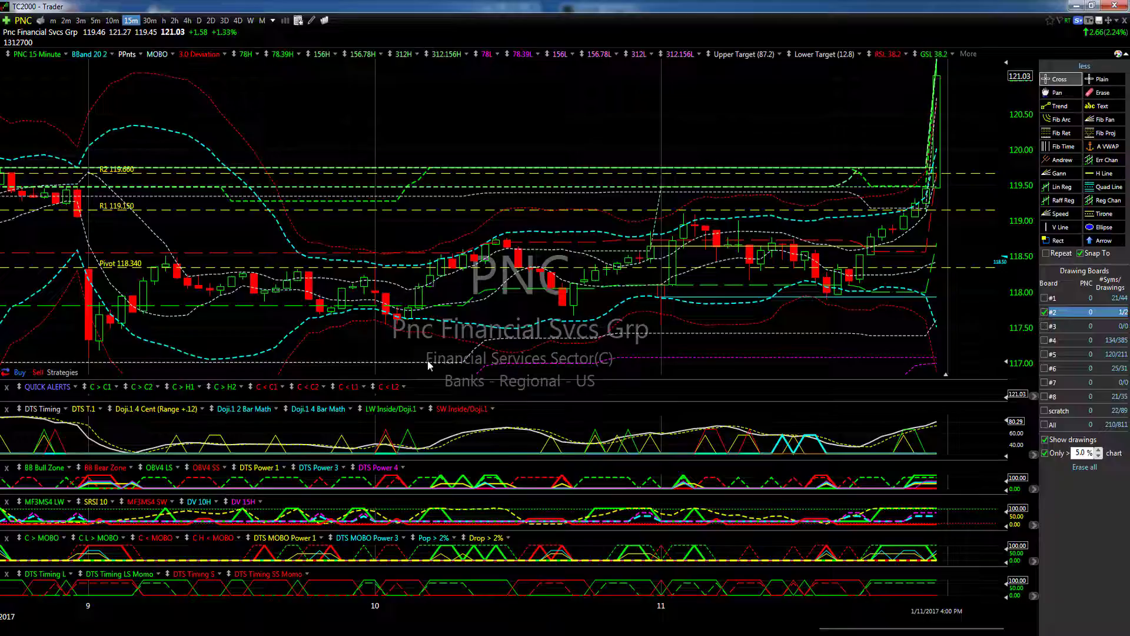
click(421, 551)
click(420, 289)
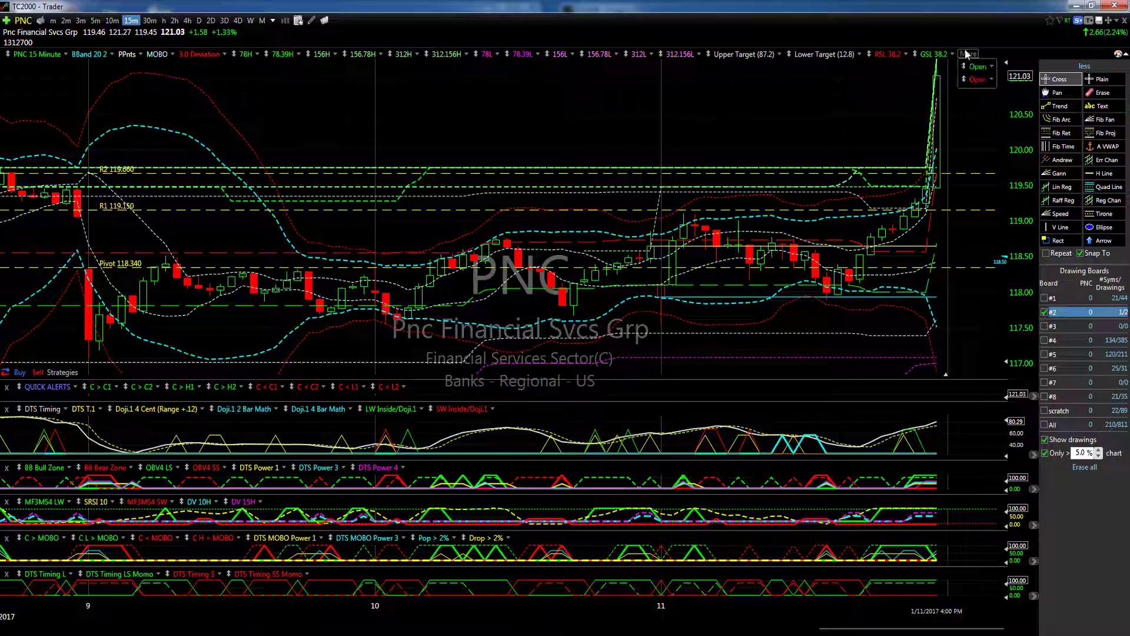
Create a 15-minute alert on the green Open plot using the Open vs MOBO condition Above Chan Top
right_click(974, 67)
click(1011, 162)
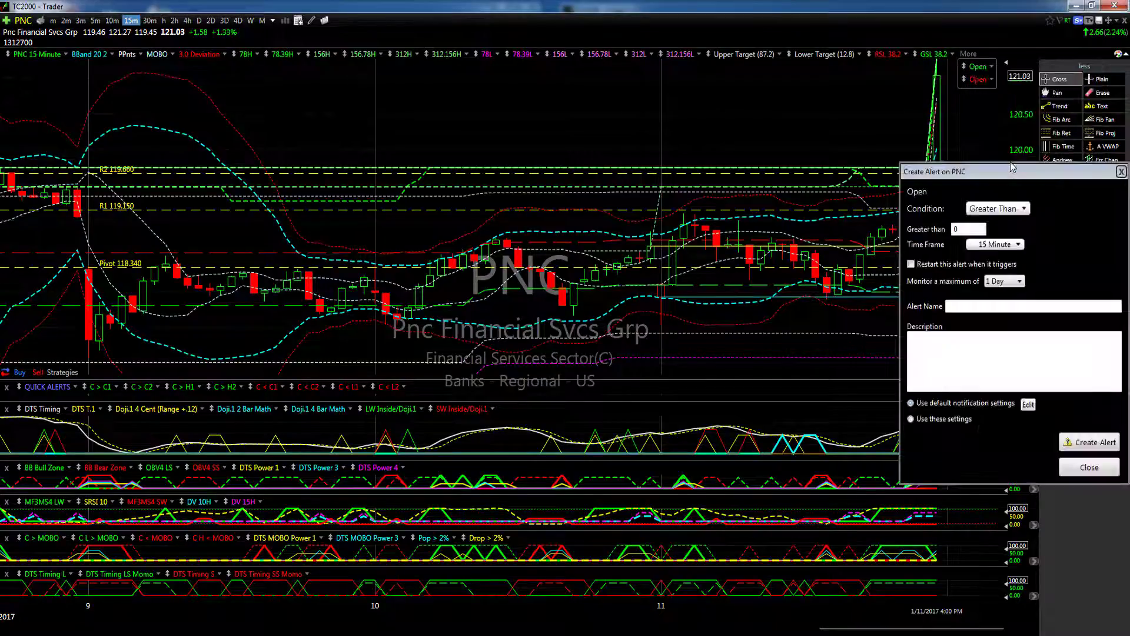
click(995, 210)
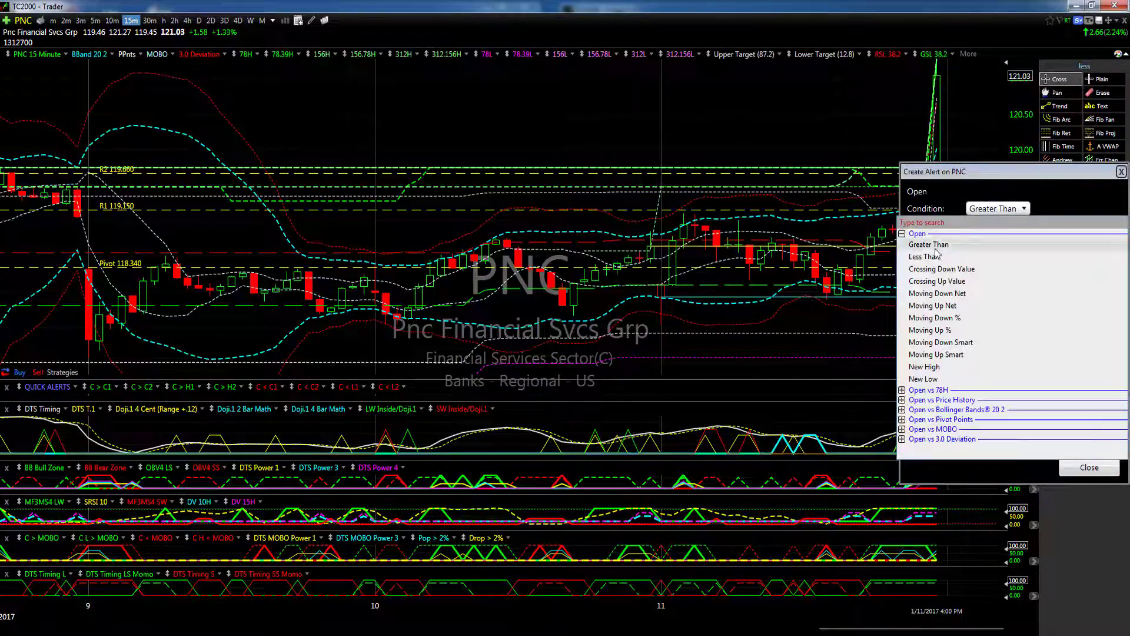
click(910, 234)
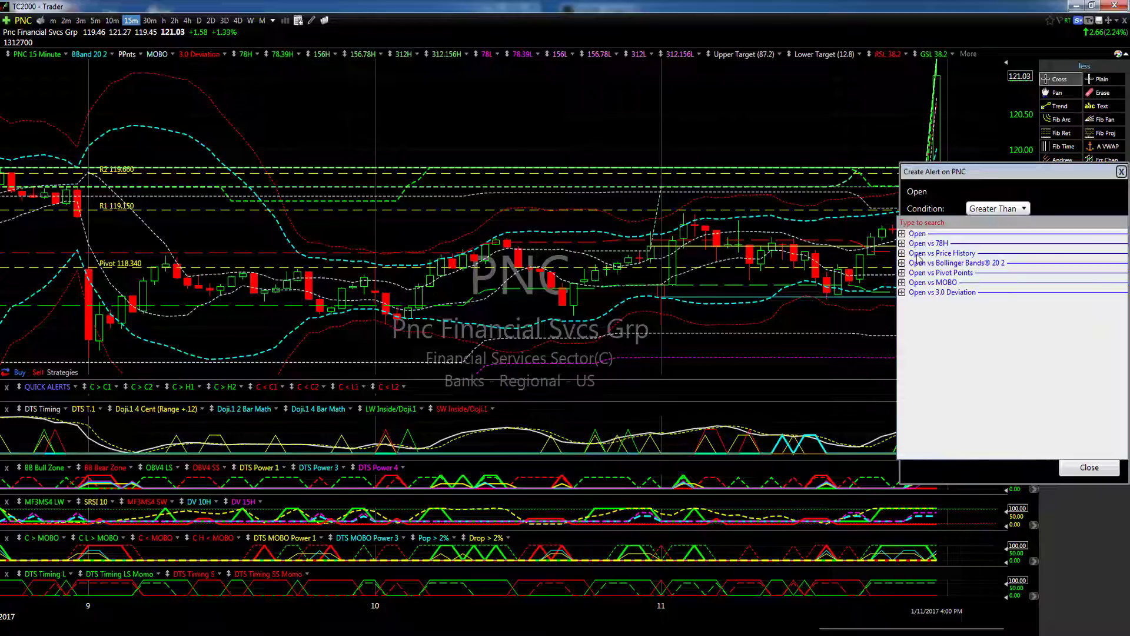
click(902, 284)
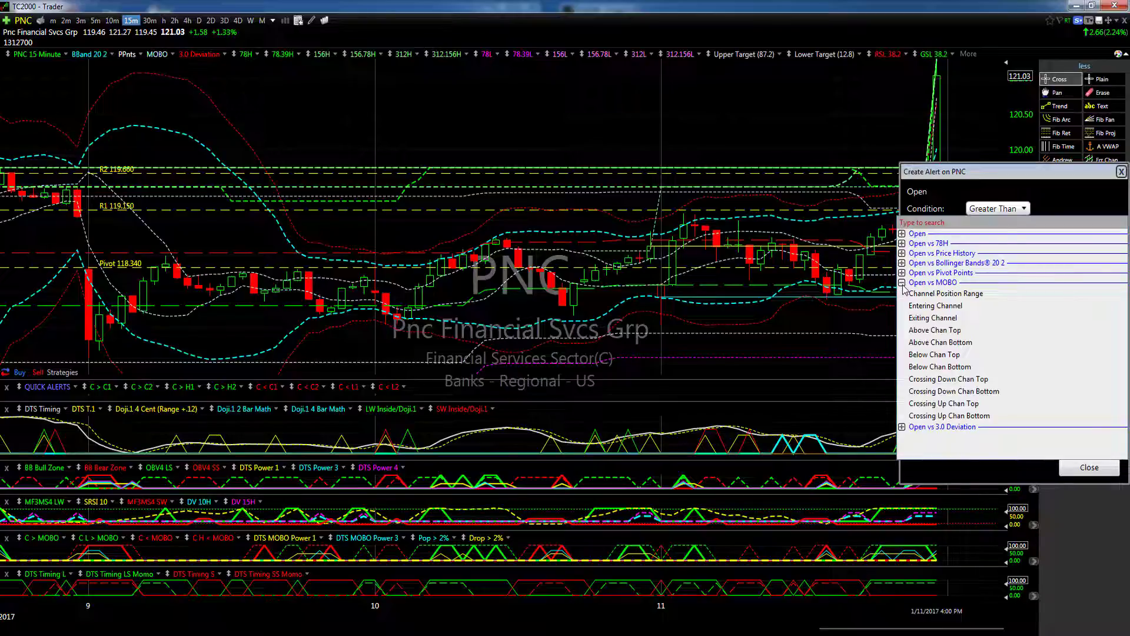
click(929, 331)
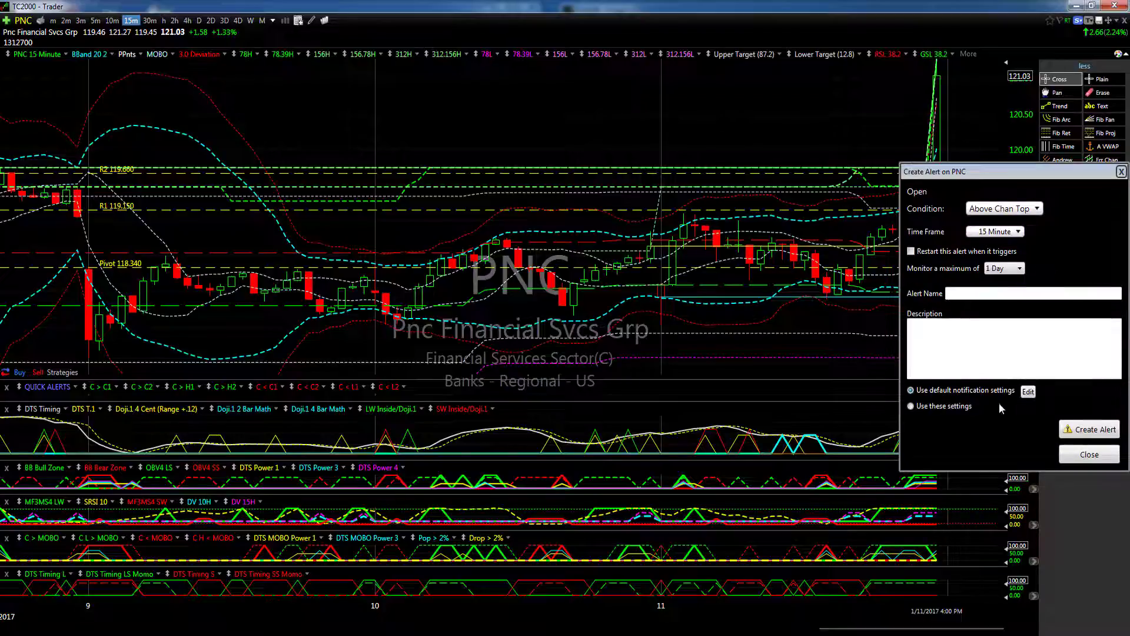
click(1076, 435)
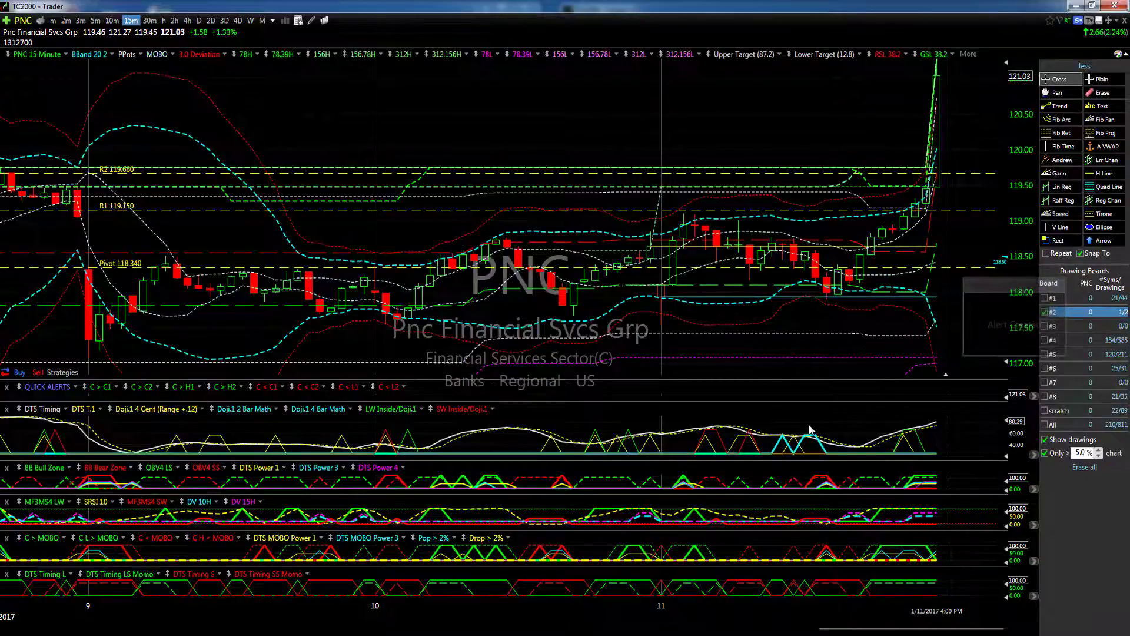